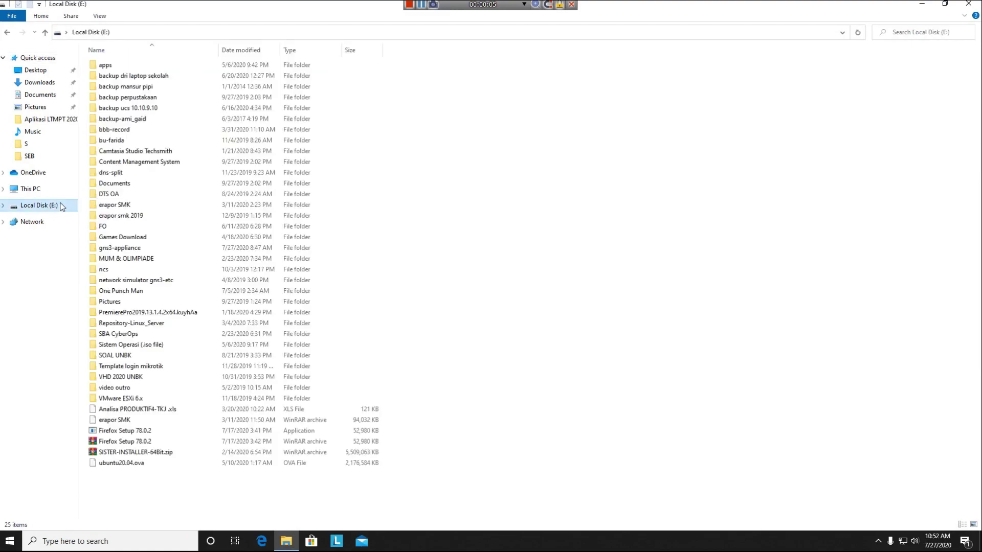
- Extract the VMware Workstation 15 Pro archive in E:\apps\V into its own folder with WinRAR
left_click(142, 66)
double_click(143, 65)
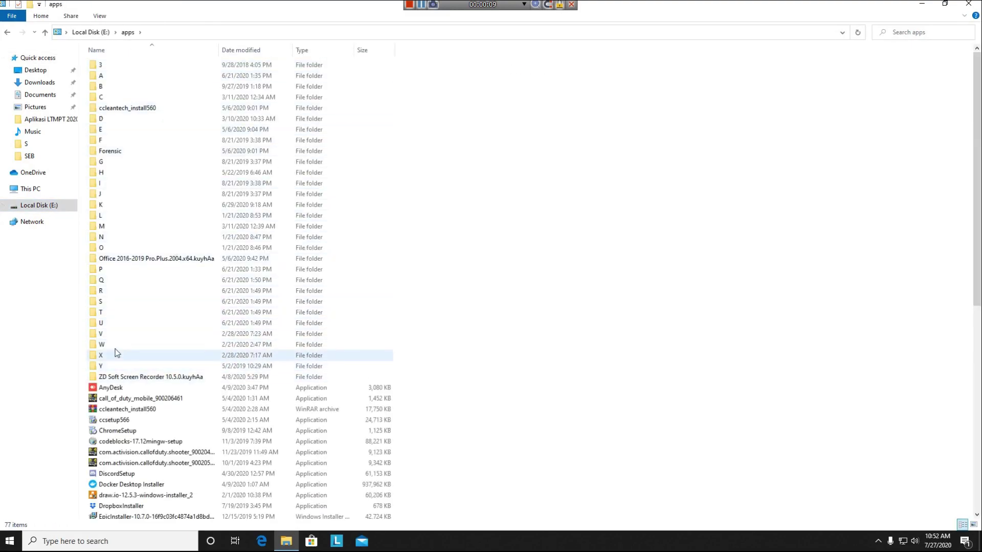
double_click(115, 330)
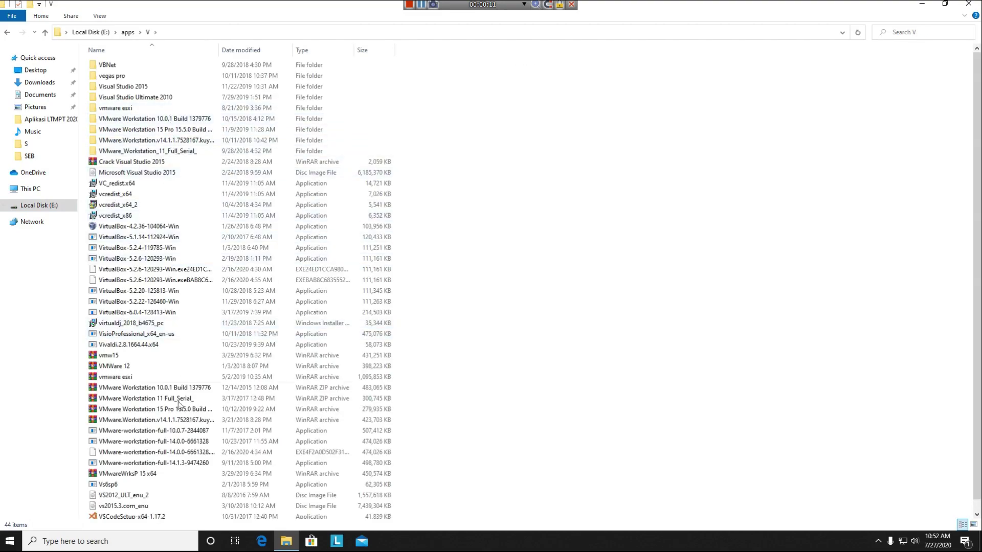
scroll(171, 452, "down", 1)
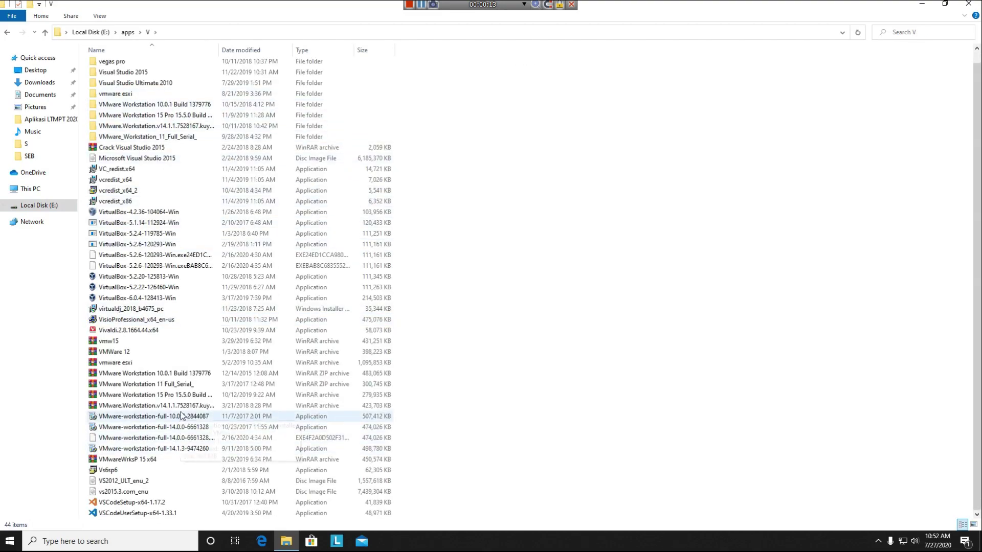
right_click(192, 394)
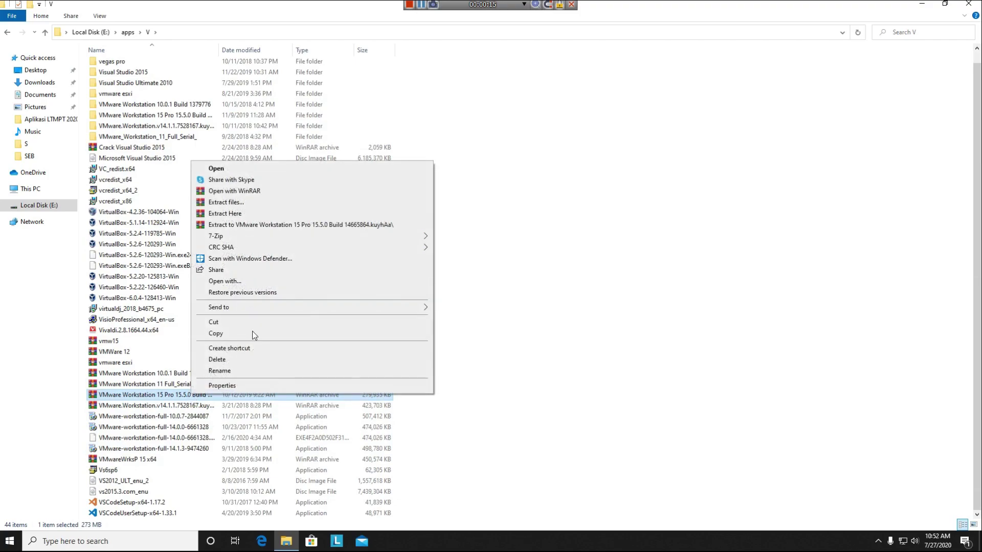
left_click(291, 224)
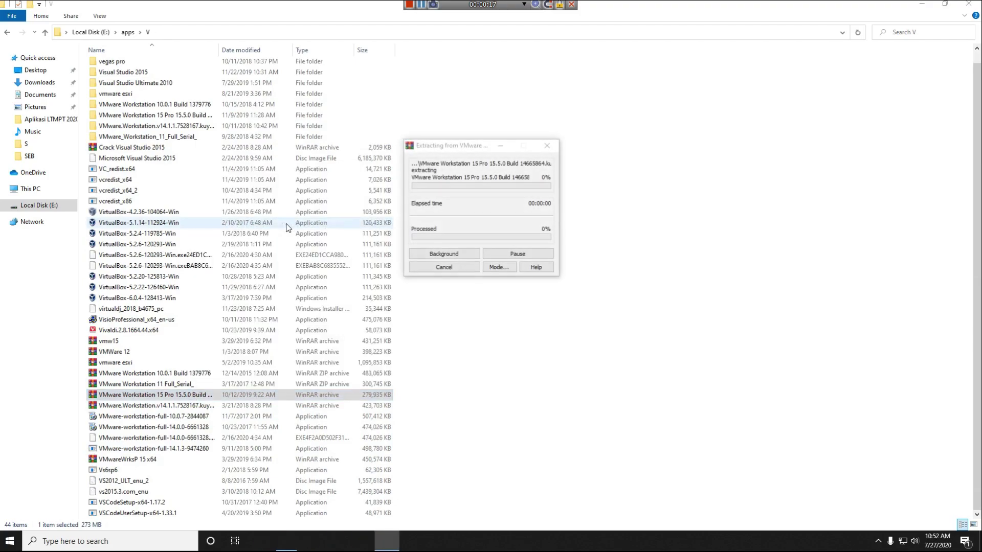
- Confirm 'Yes to All' to overwrite existing files and let the extraction finish
left_click(469, 322)
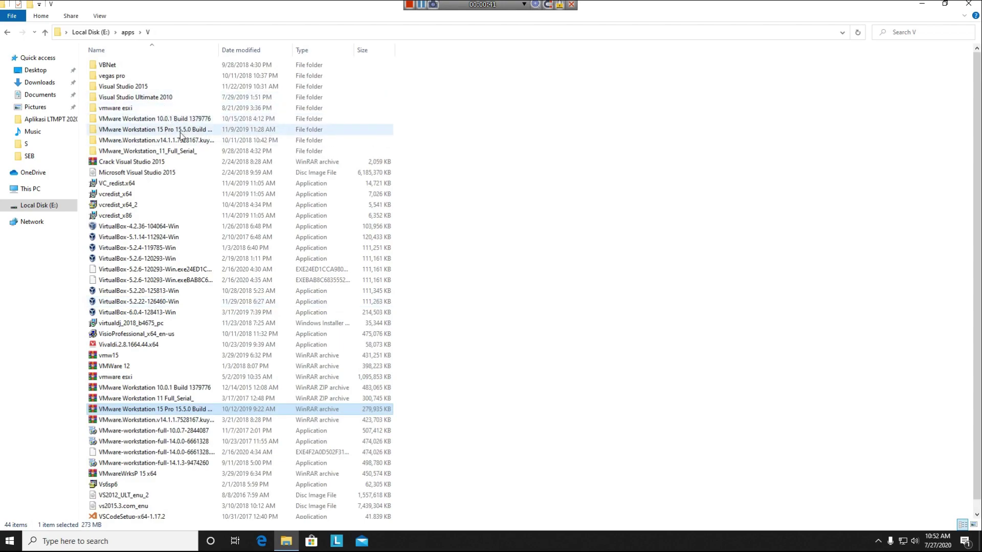
- Run the Silent.Install ENG script from the extracted VMware folder and restore the Explorer window
double_click(180, 132)
double_click(181, 67)
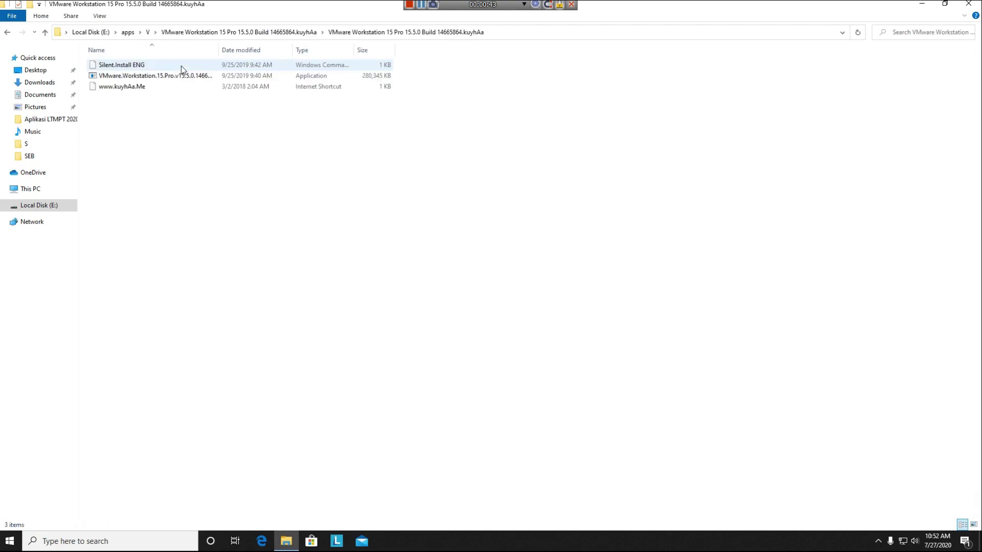
double_click(150, 64)
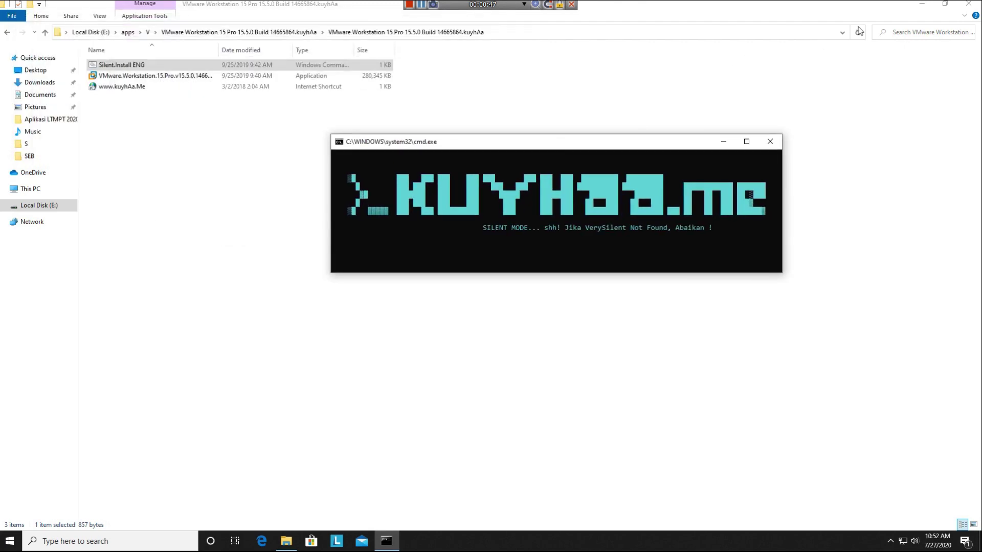
left_click(946, 5)
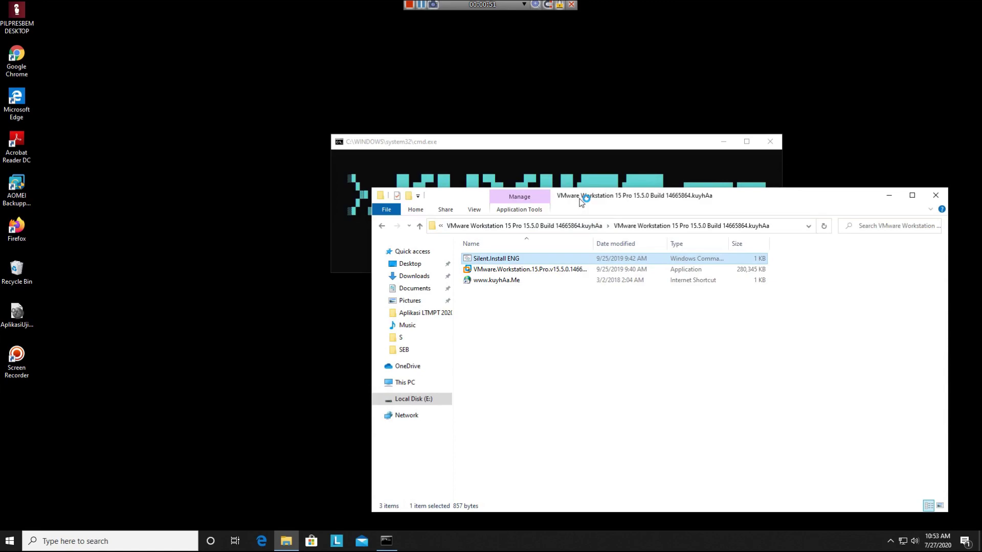
left_click_drag(581, 203, 536, 205)
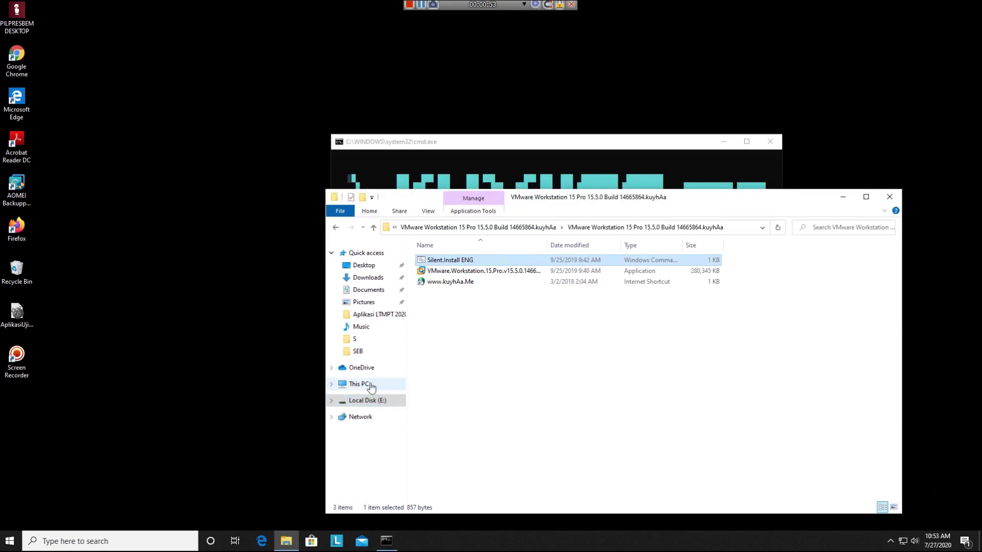
- Browse the Recovery (I:) and New Volume (H:) drives, then open Local Disk (E:)
left_click(361, 384)
double_click(600, 395)
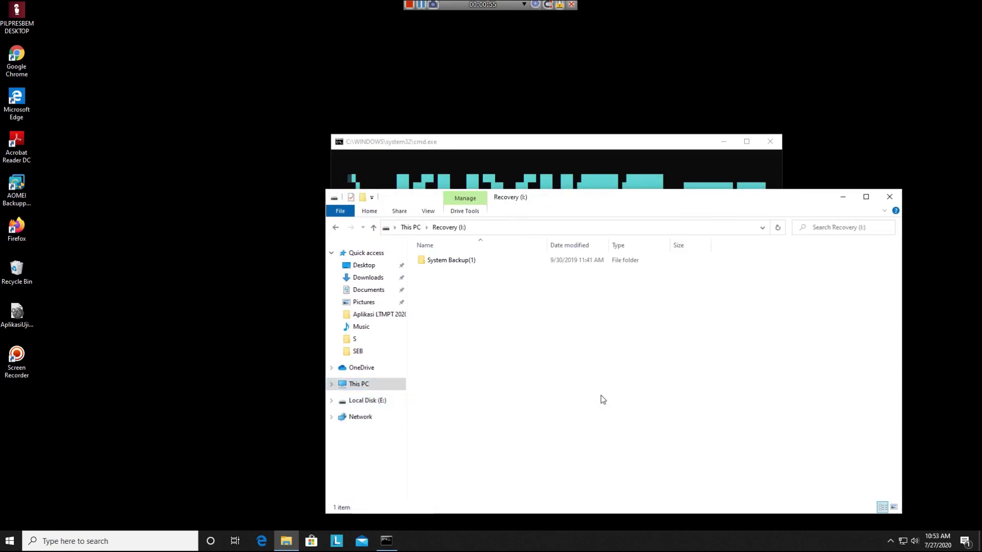
left_click(372, 385)
double_click(477, 411)
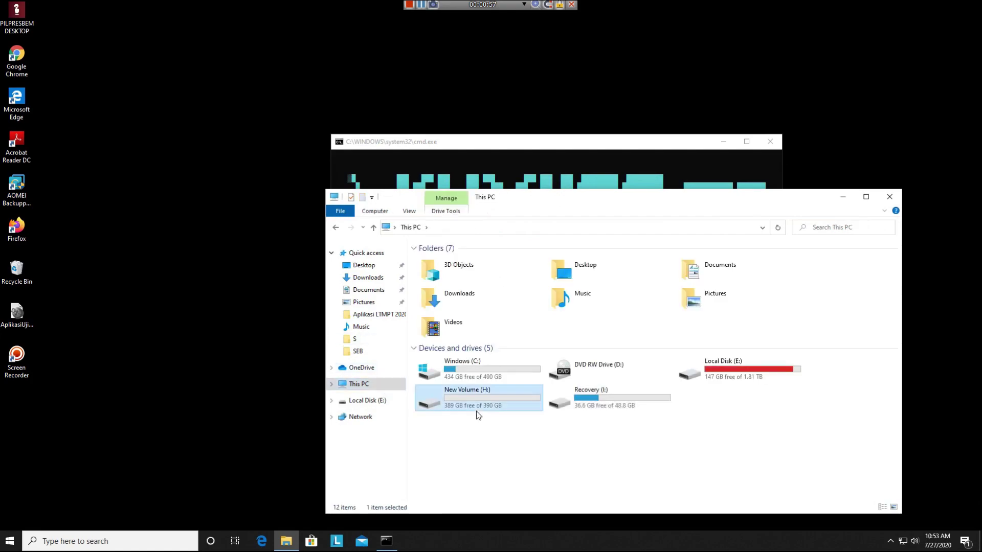
left_click(381, 381)
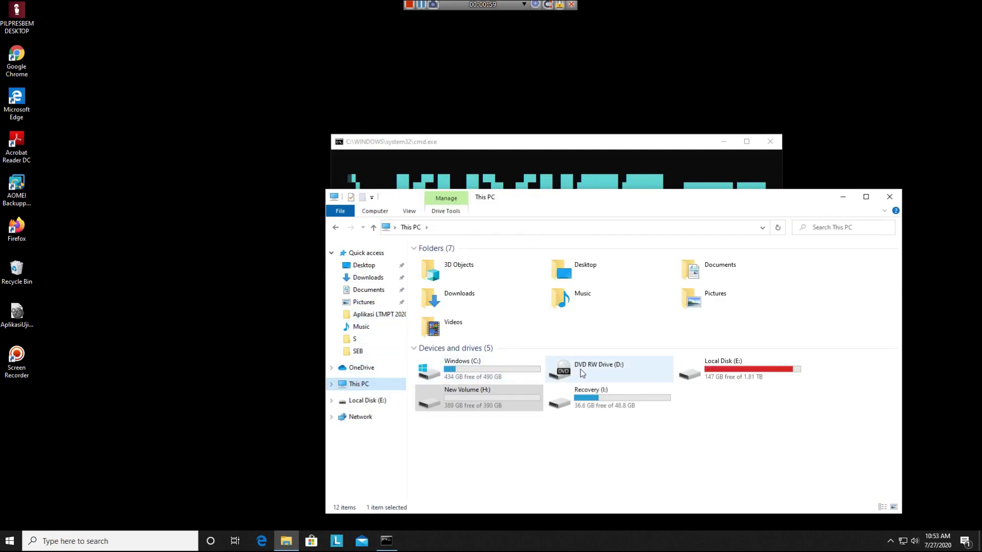
double_click(747, 375)
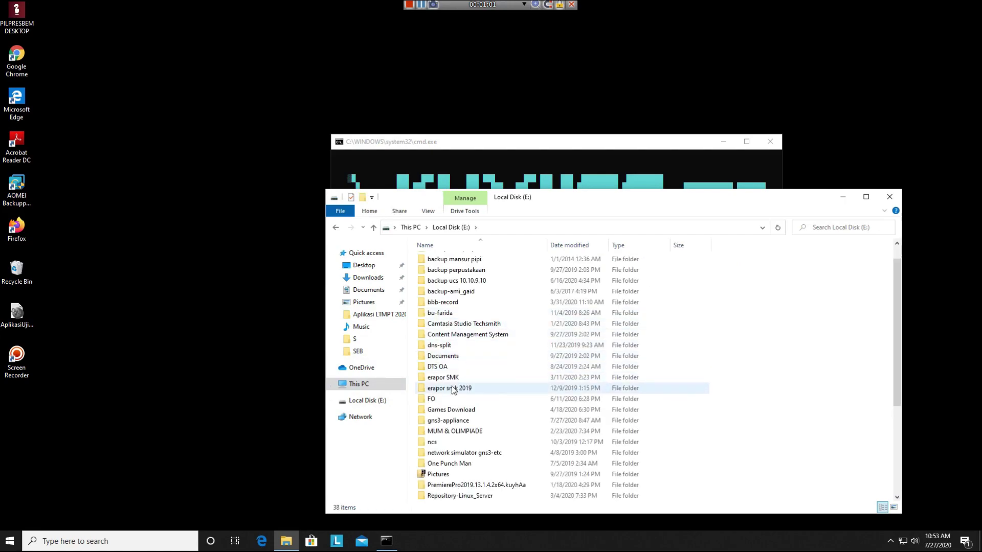
- Look through the apps folder, return to the Local Disk (E:) root and open the Defender threats alert
double_click(445, 260)
scroll(486, 384, "down", 10)
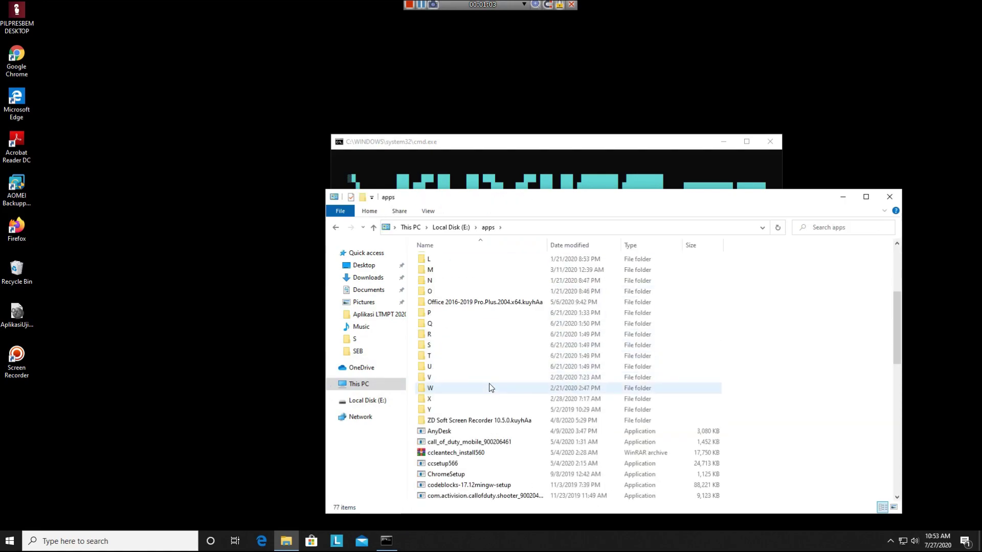
scroll(486, 386, "up", 7)
scroll(483, 388, "up", 1)
left_click(358, 383)
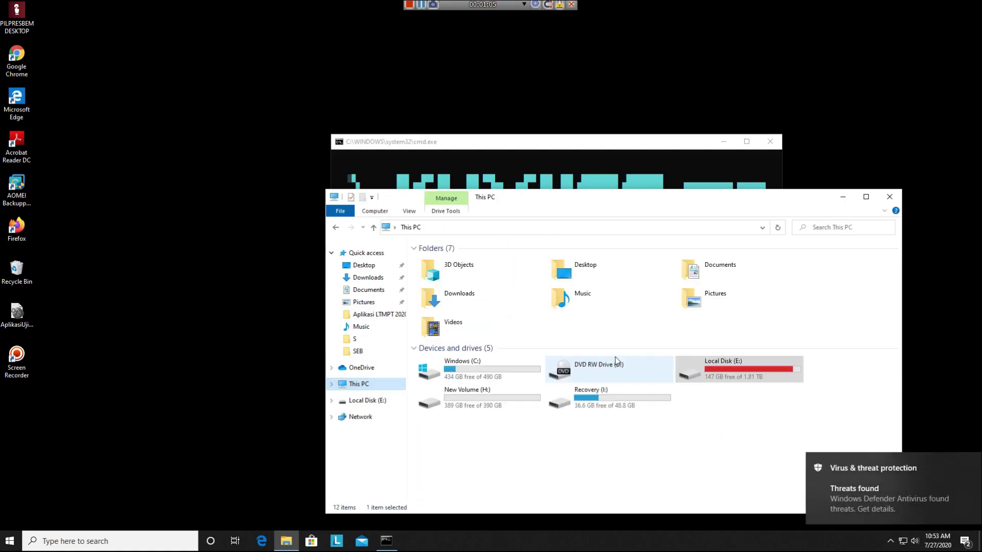
double_click(742, 370)
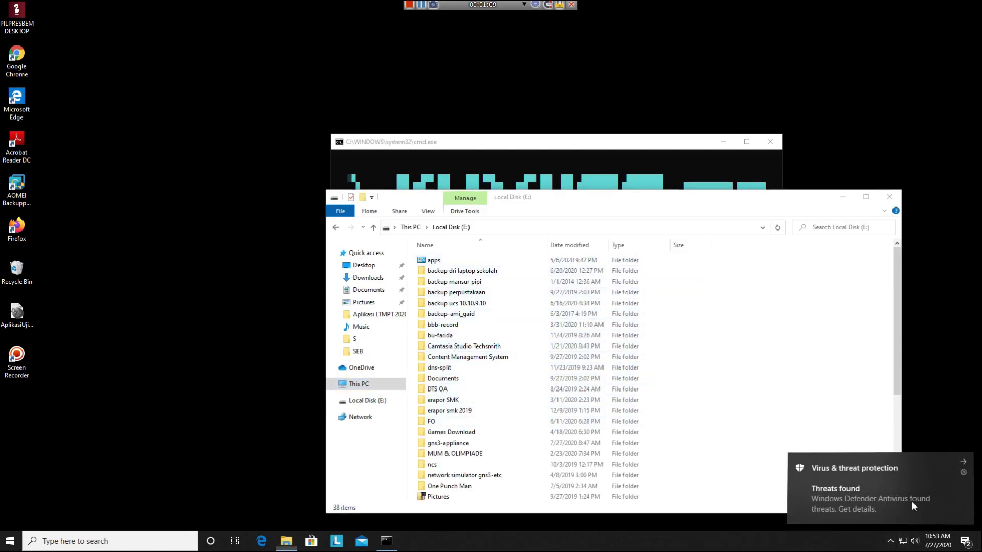
left_click(877, 491)
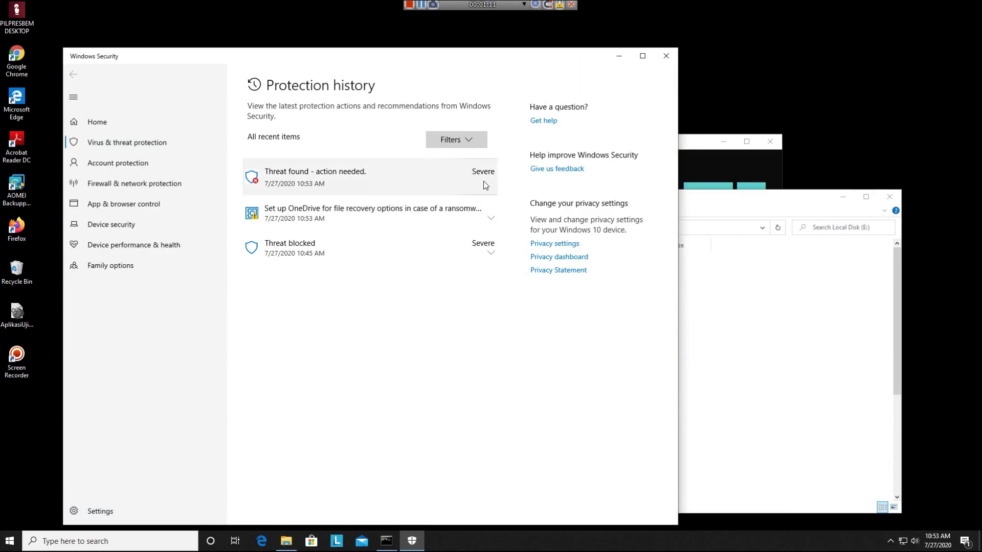
- Expand the active Trojan threat on the VMware executable and apply one of its actions
left_click(483, 182)
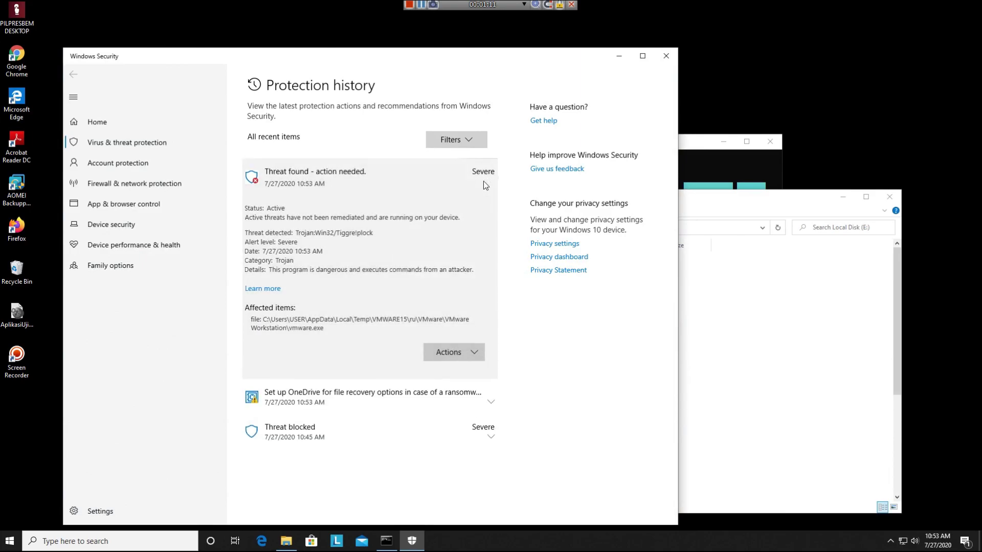
left_click(459, 352)
left_click(448, 404)
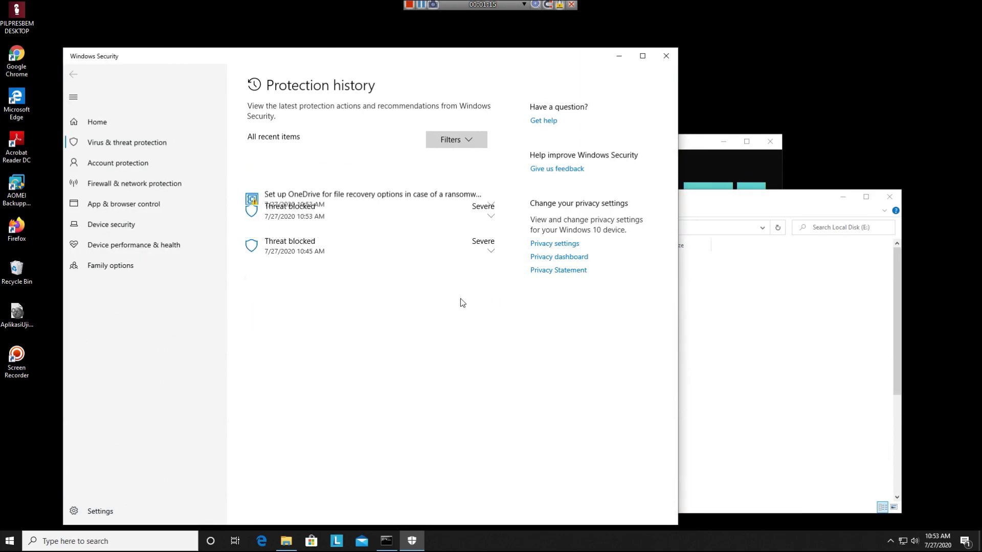
- Review the OneDrive ransomware entry and both Threat blocked entries, then close Windows Security
left_click(490, 183)
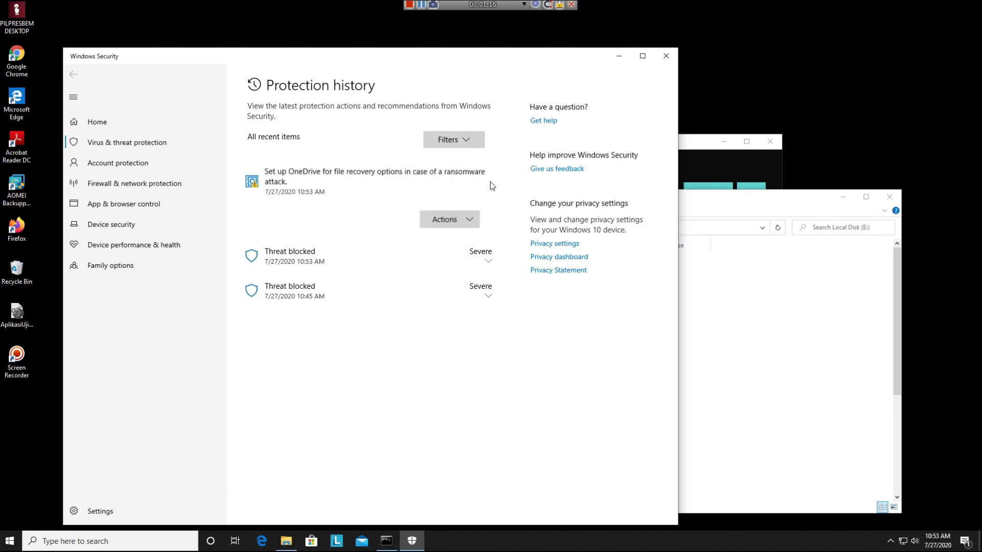
left_click(464, 225)
left_click(441, 283)
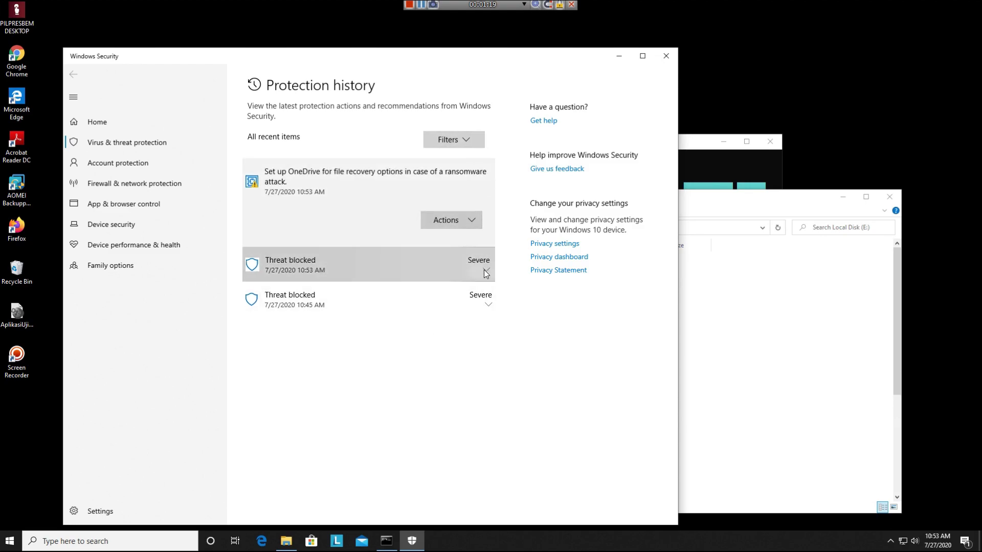
left_click(487, 269)
left_click(489, 429)
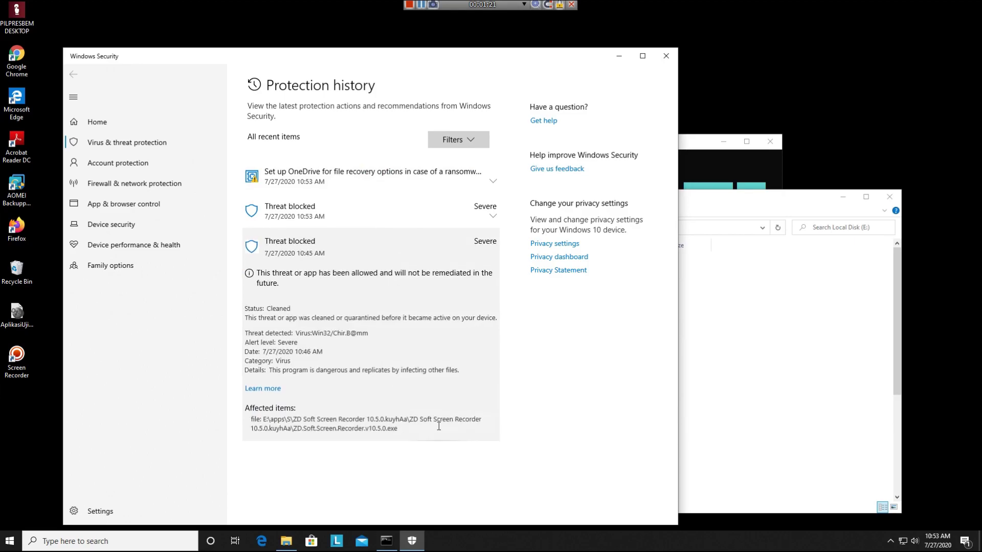
left_click(666, 57)
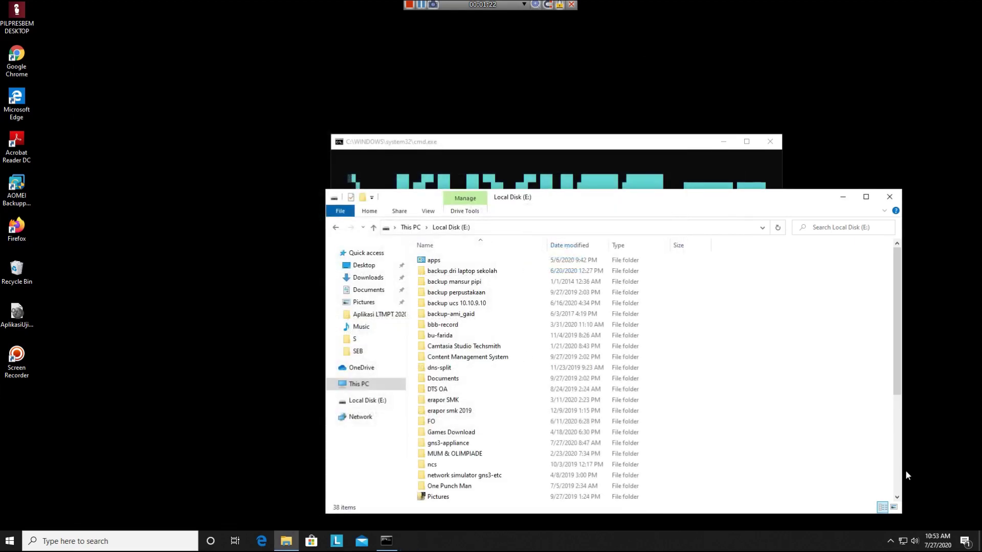
left_click(891, 542)
- Turn off Real-time, Cloud-delivered, Automatic sample submission and Tamper Protection under Virus & threat settings
left_click(891, 502)
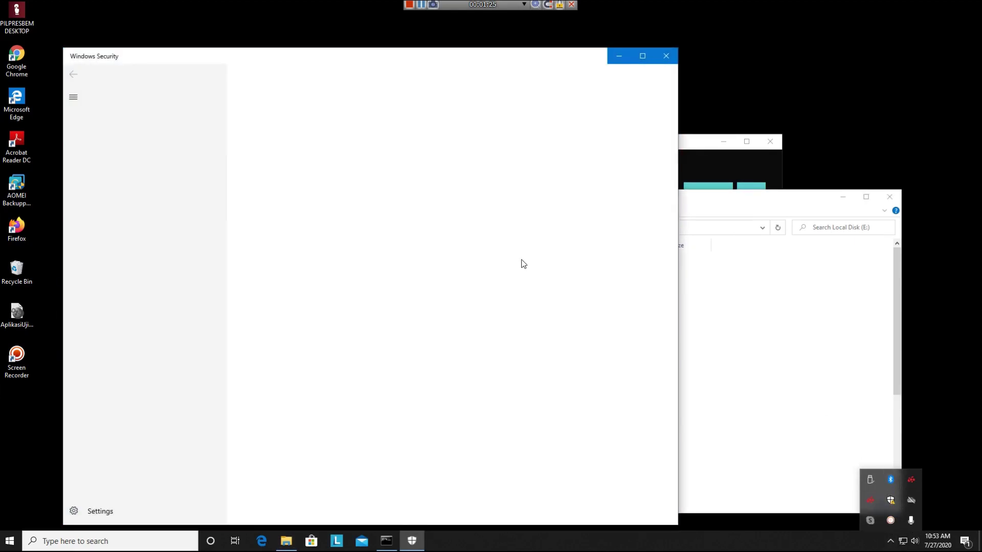
left_click(147, 143)
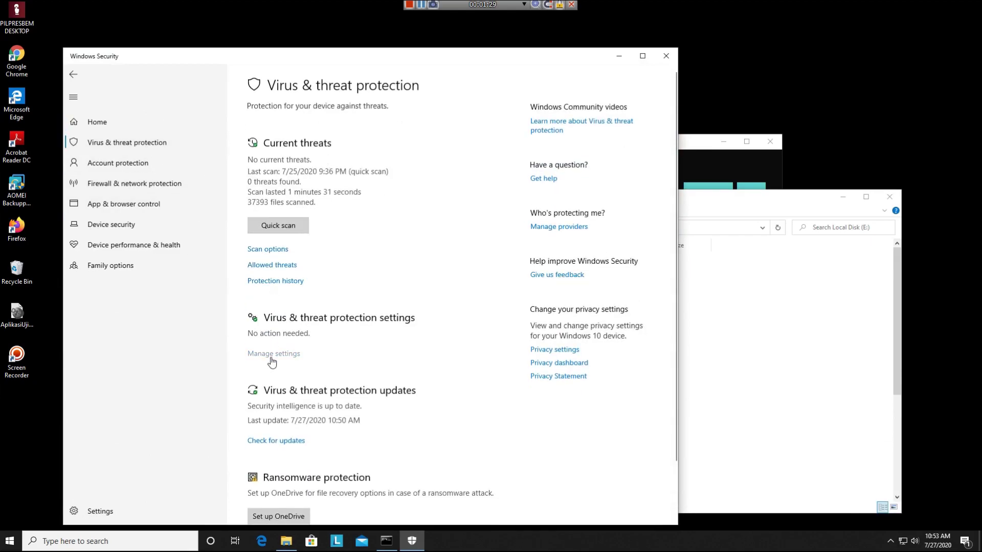
left_click(299, 353)
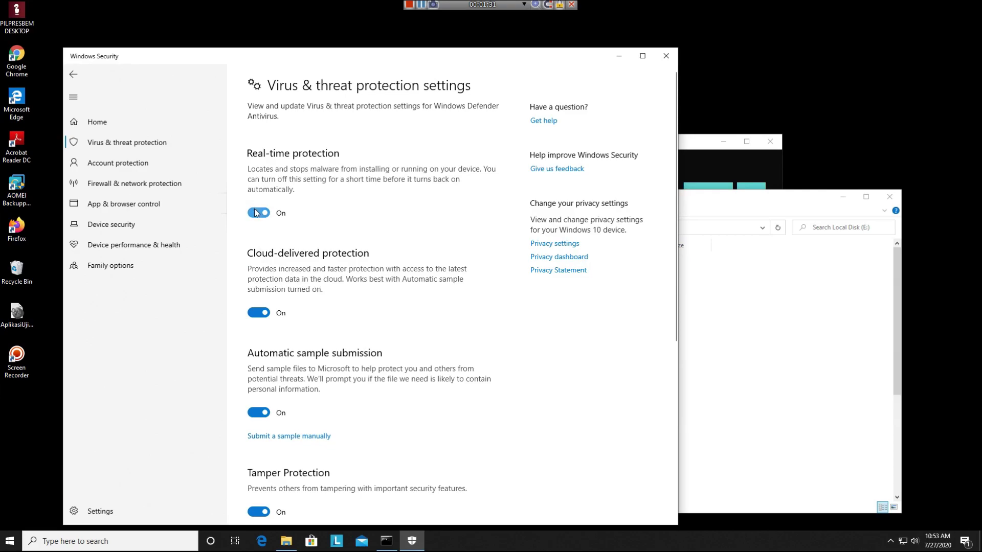
left_click(256, 211)
left_click(259, 333)
left_click(258, 454)
scroll(377, 460, "down", 6)
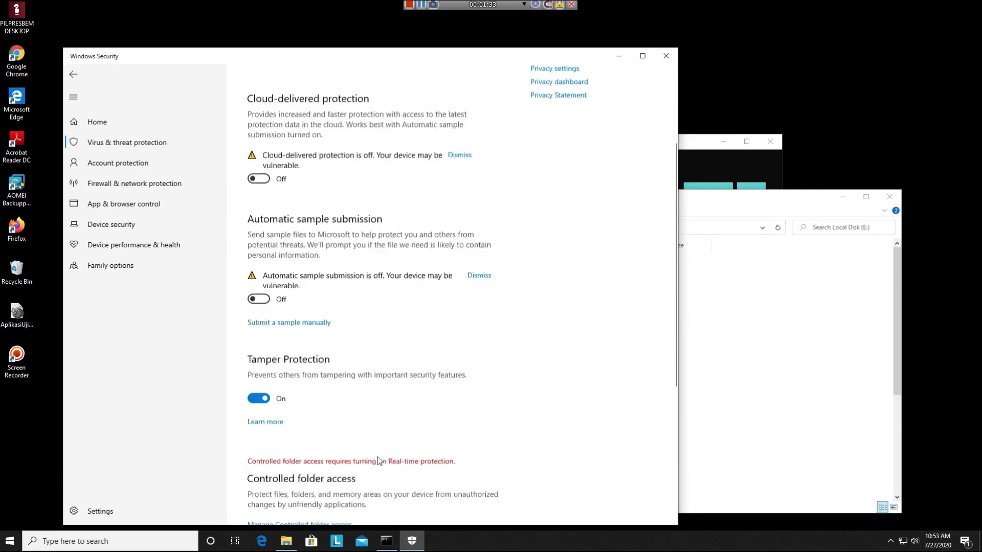
left_click(262, 191)
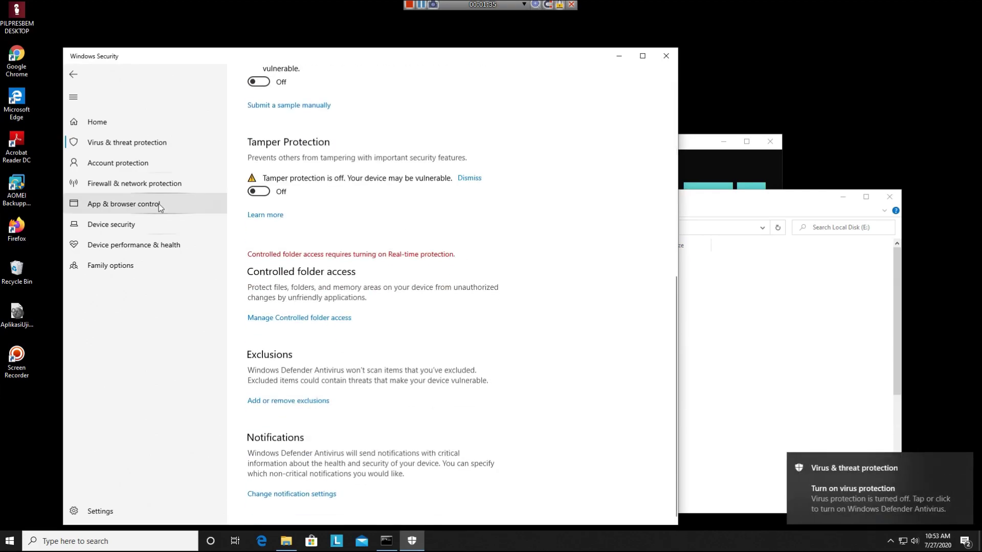
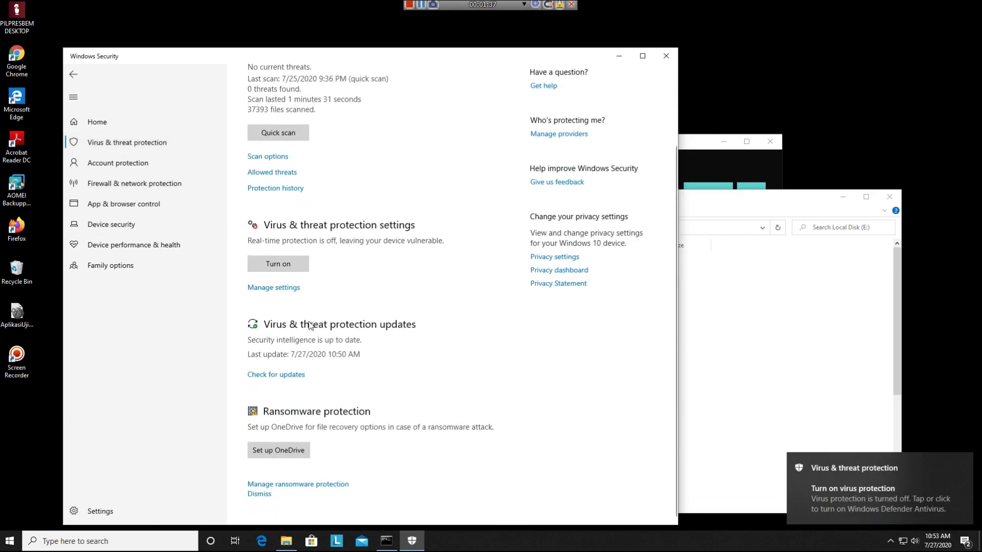
- Review the Allowed threats list in Windows Security, then close the Windows Security app
scroll(278, 378, "up", 3)
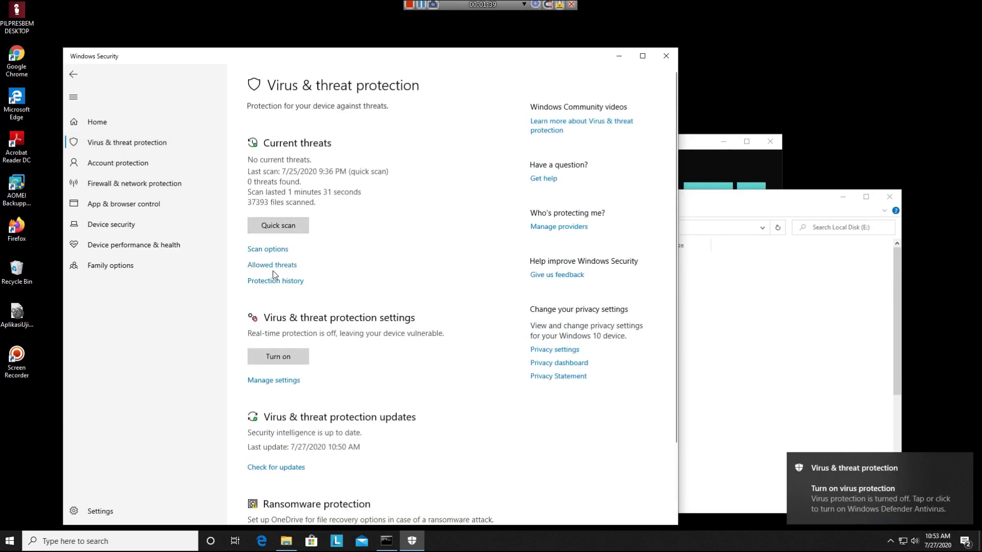
left_click(294, 266)
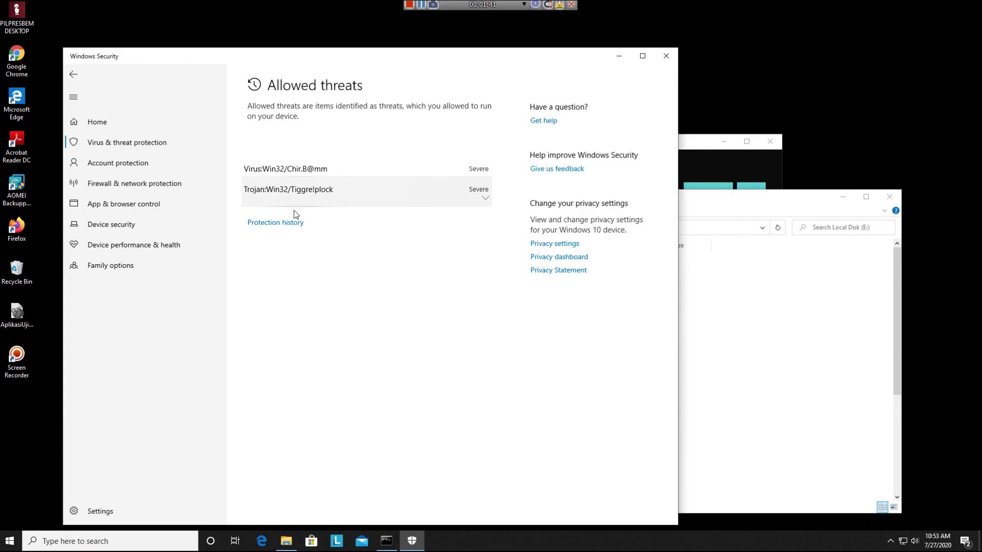
left_click(668, 55)
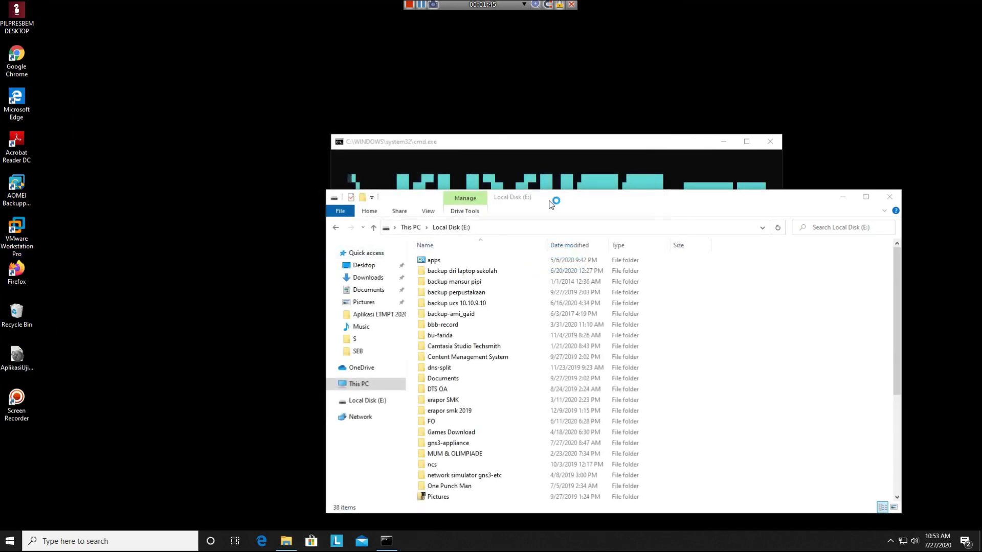
- Open gns3-appliance on Local Disk (E:) and launch the GNS3-2.2.11-all-in-one-regular installer
left_click_drag(550, 201, 439, 168)
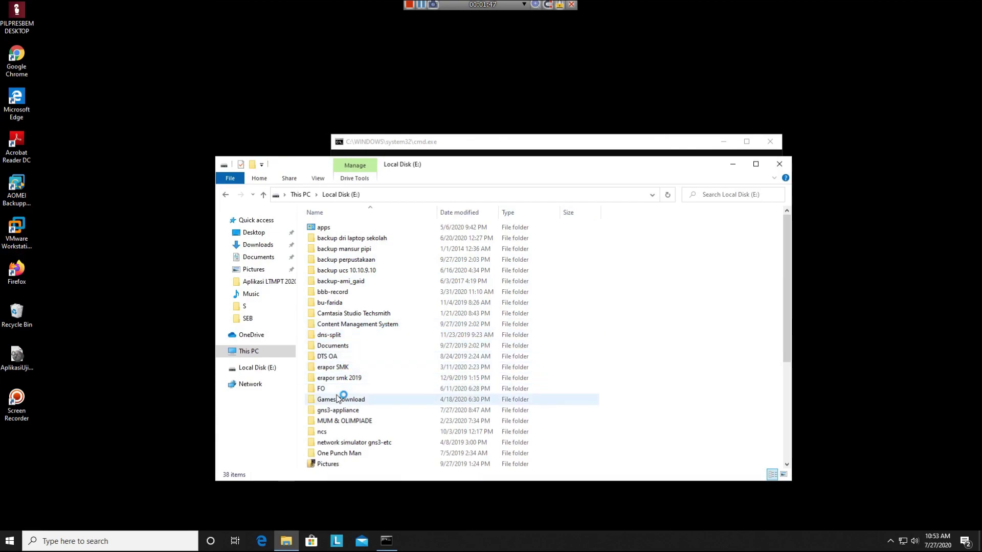
double_click(384, 411)
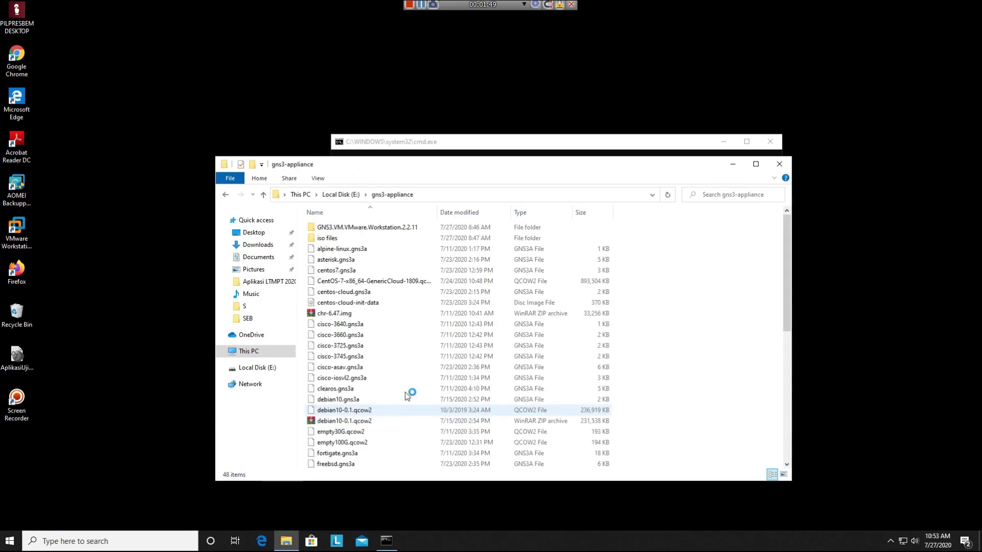
scroll(445, 316, "down", 8)
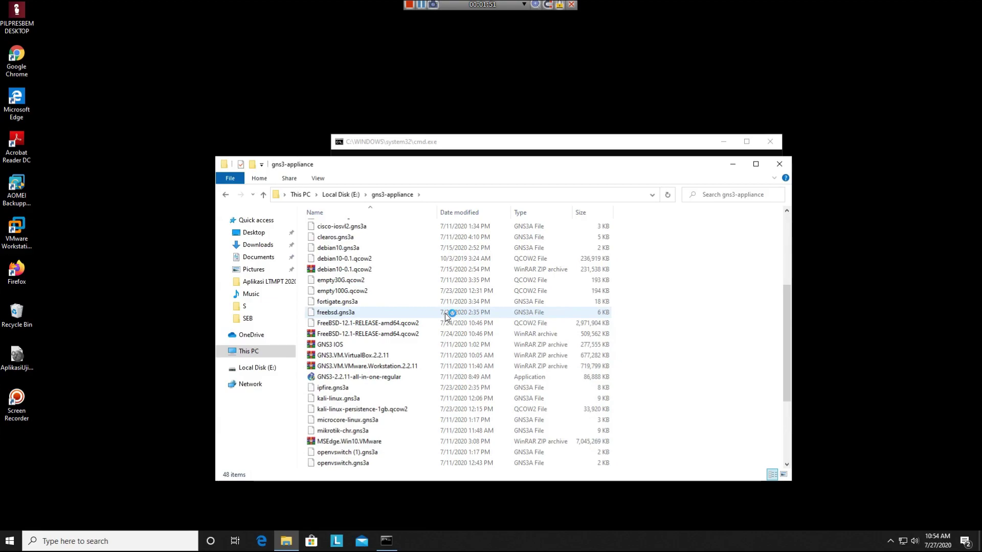
double_click(351, 259)
left_click(350, 259)
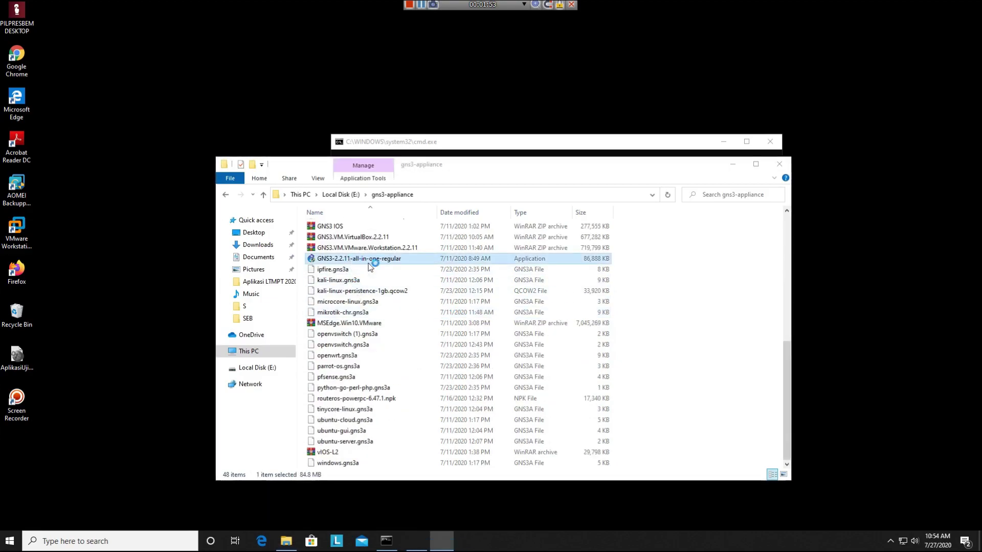
left_click(669, 288)
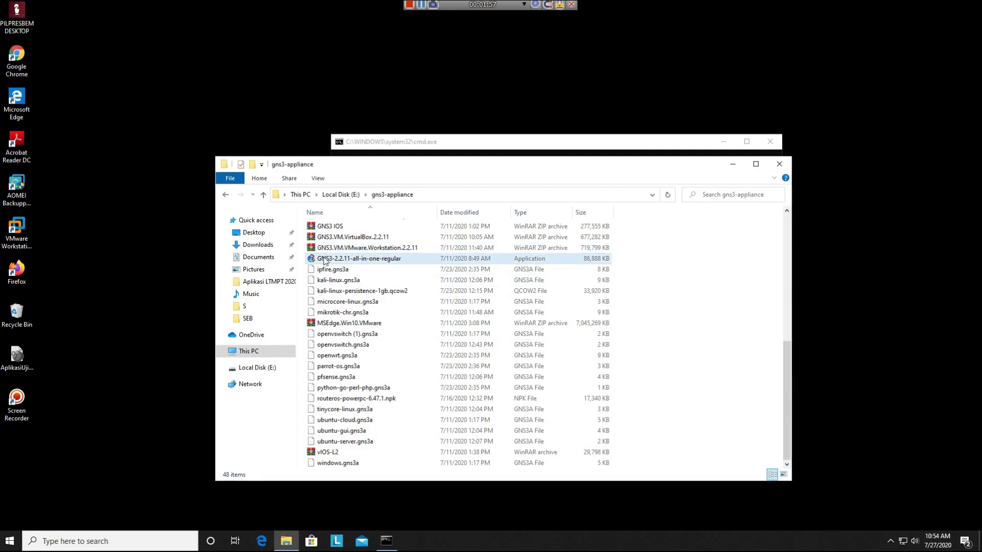
- Move the KUYHAA command window to the top-left and bring up the installer file's context menu
left_click_drag(377, 142, 123, 23)
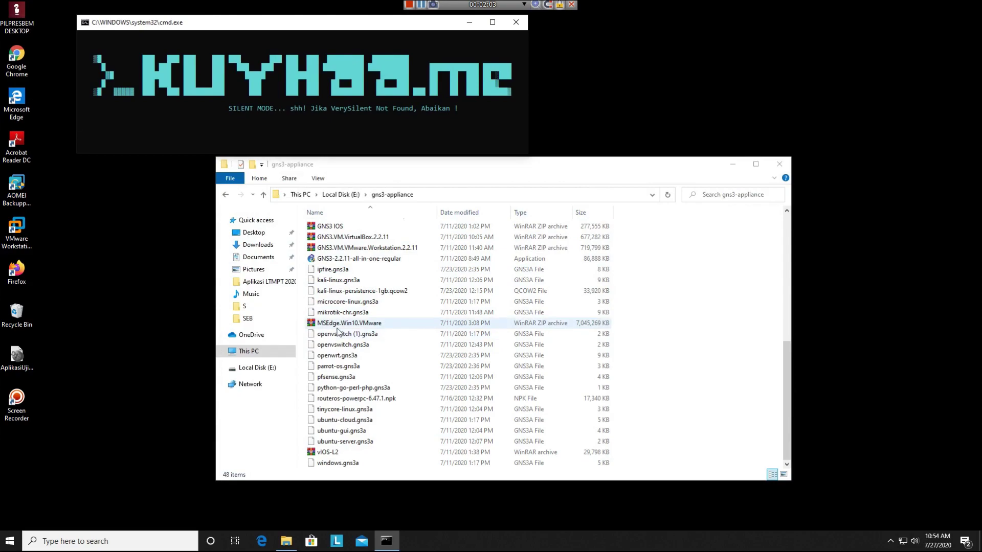
scroll(339, 348, "up", 3)
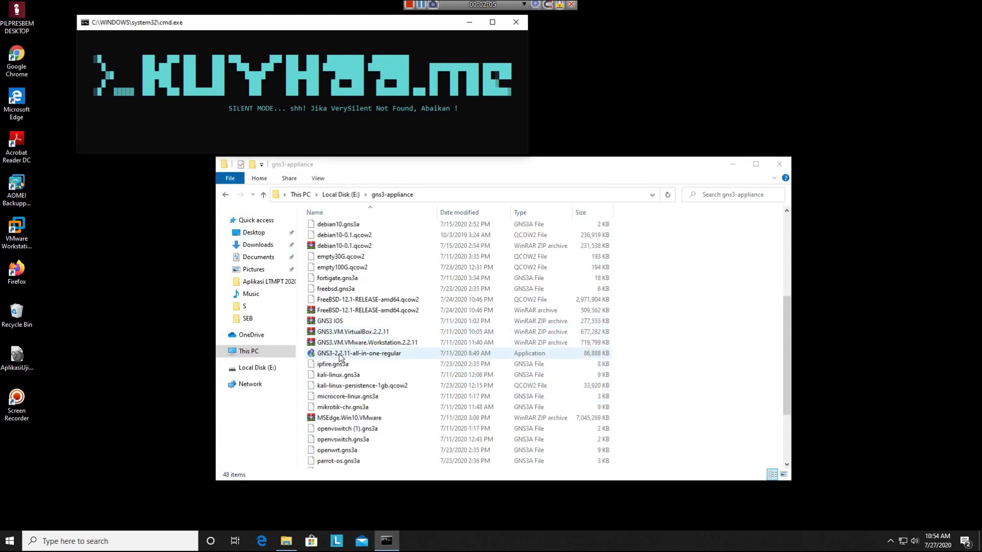
right_click(340, 357)
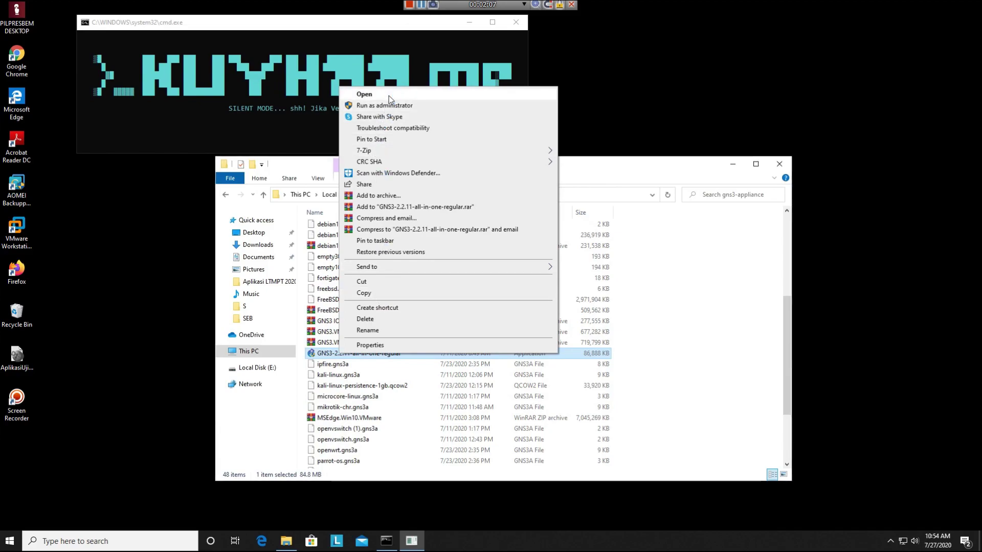
- Run the GNS3 2.2.11 installer, accept the licence and keep the default Start Menu folder
left_click(388, 96)
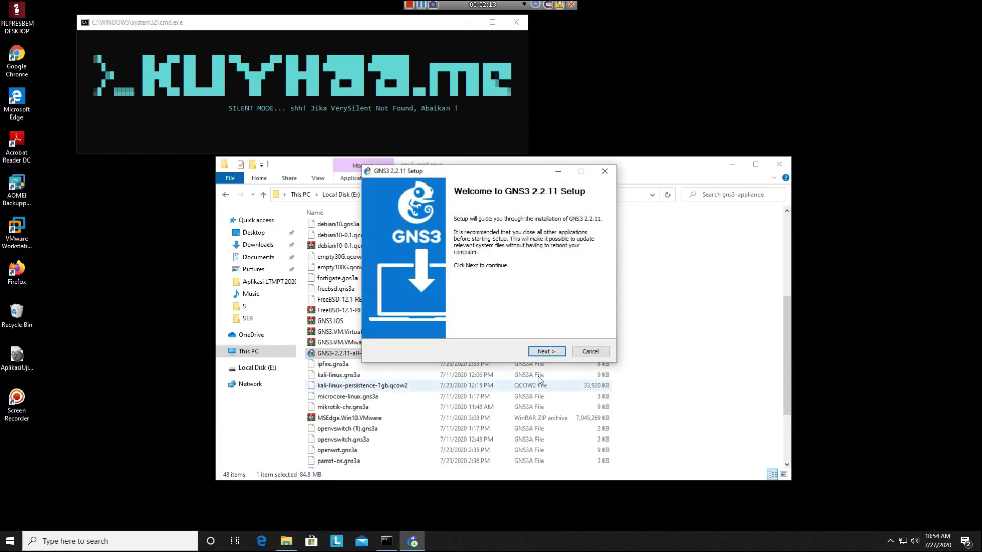
left_click(550, 351)
left_click(554, 352)
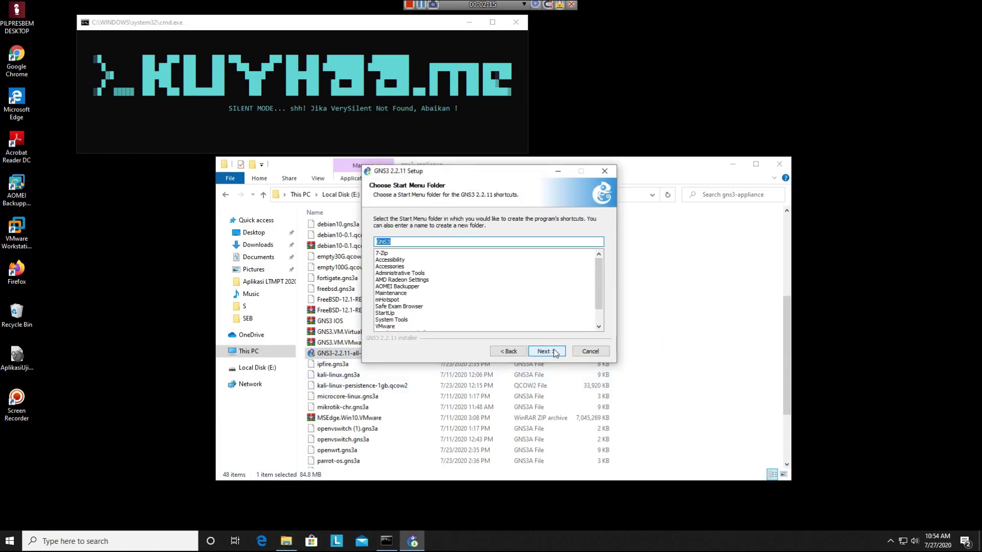
left_click(555, 353)
- Add GNS3 WebClient to the components, leave GNS3 VM unchecked, close the Edge tabs, and confirm
mouse_move(479, 274)
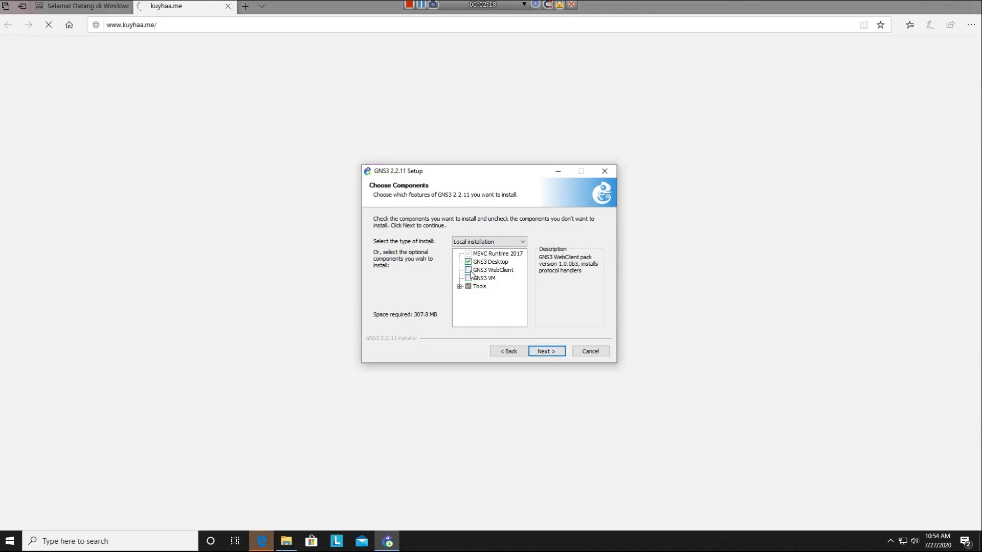
left_click(468, 270)
left_click(470, 278)
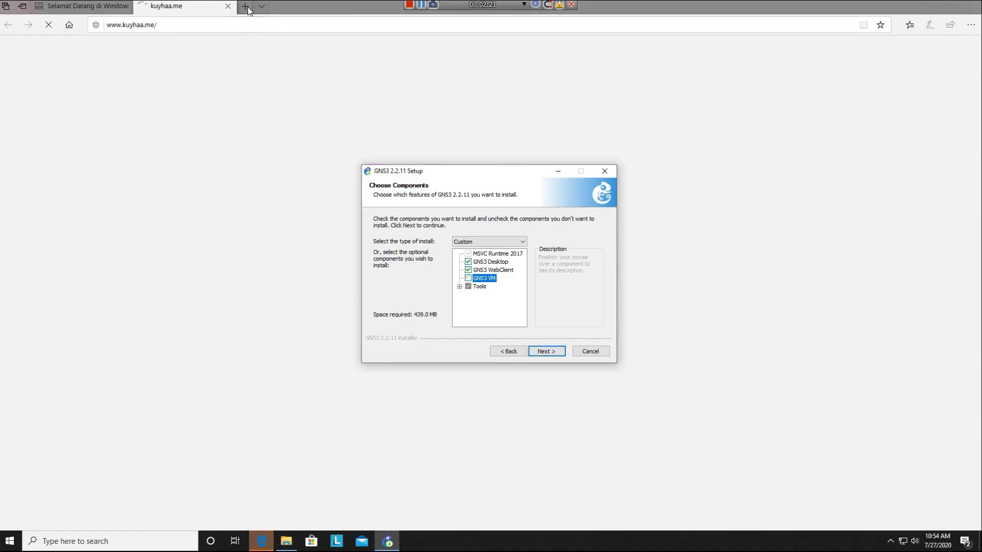
left_click(228, 6)
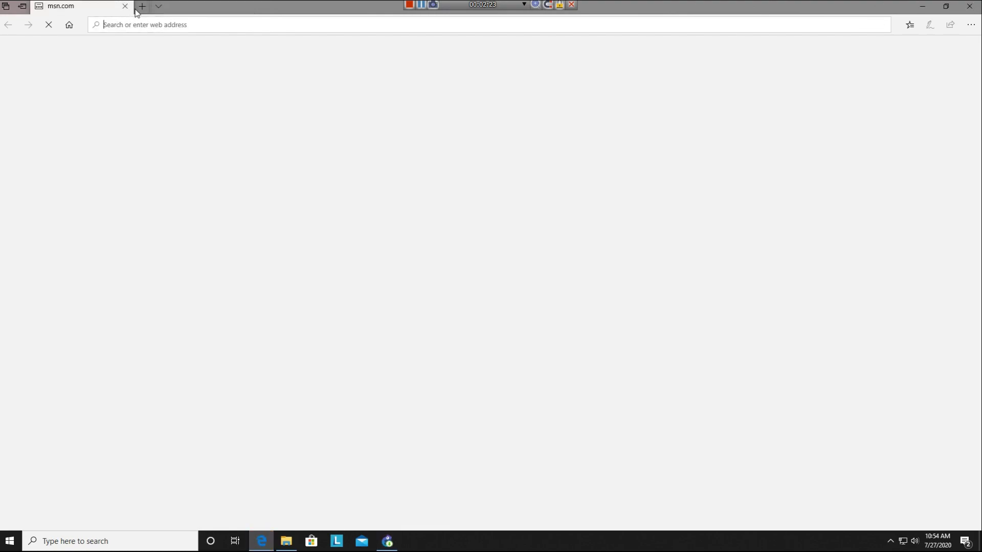
left_click(125, 6)
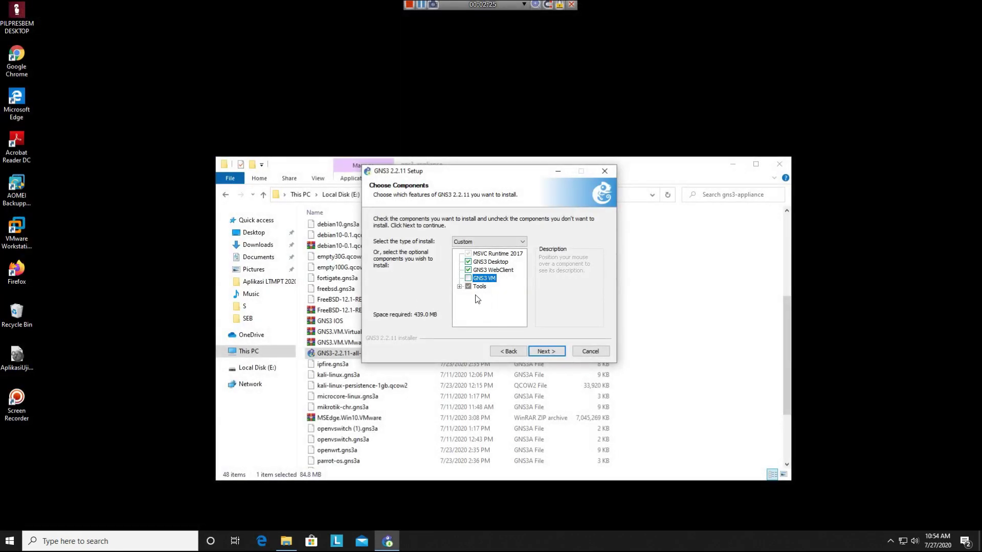
left_click(560, 355)
- Start the GNS3 install, place Explorer beside the progress dialog, and open the GNS3.VM.VMware.Workstation.2.2.11 folder
left_click(560, 355)
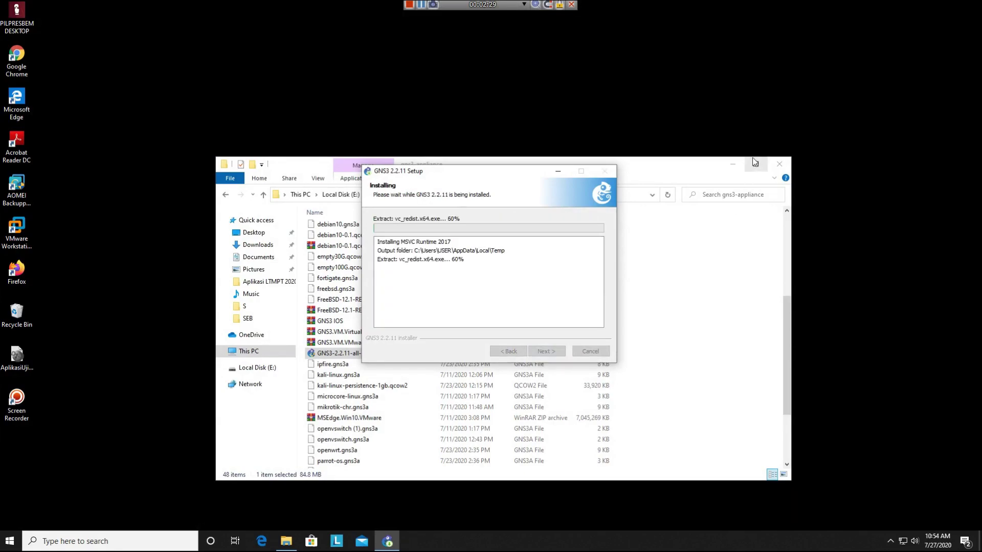
left_click_drag(661, 162, 616, 87)
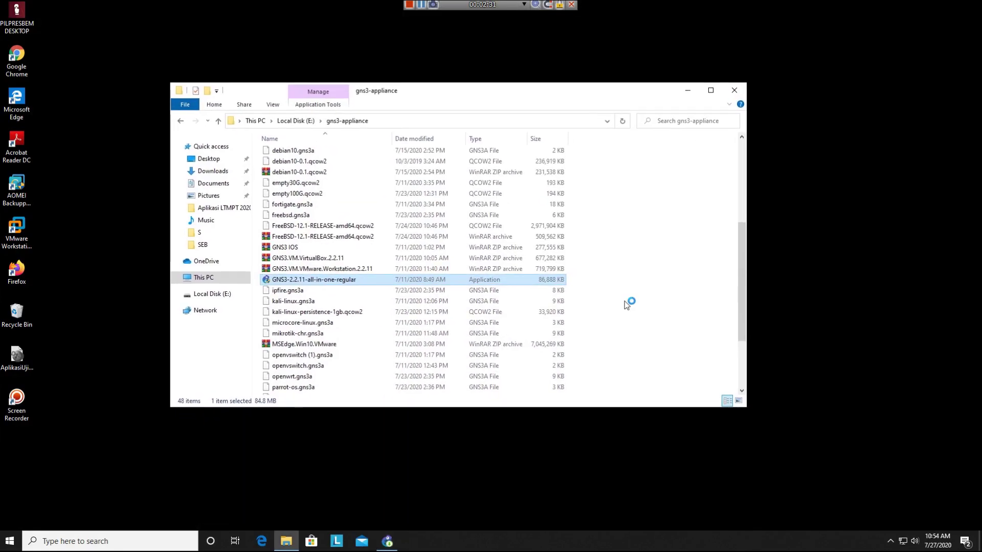
left_click(388, 543)
left_click_drag(484, 171, 643, 201)
left_click(431, 195)
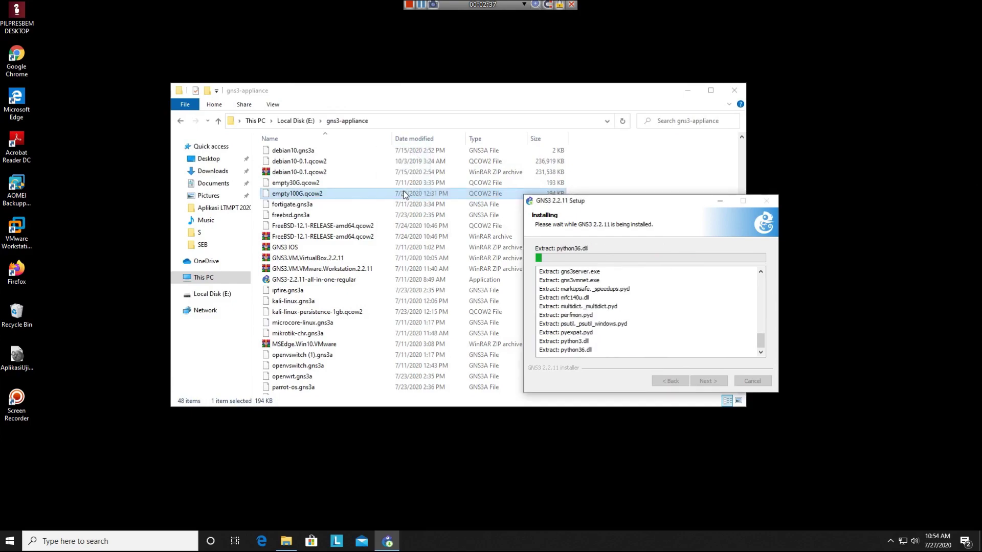
double_click(334, 153)
- Open the GNS3 VM appliance file with VMware Workstation and import it
double_click(322, 155)
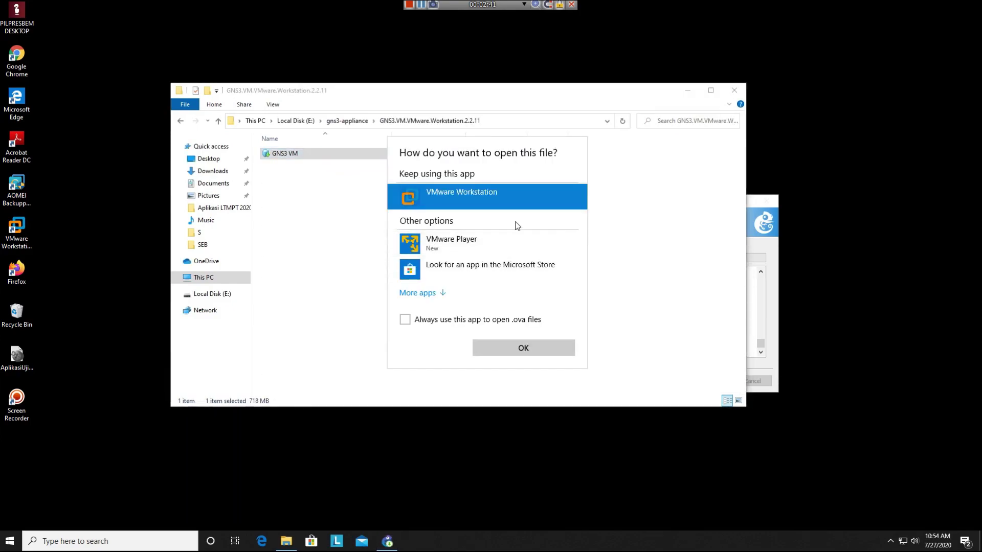
left_click(515, 348)
left_click(760, 314)
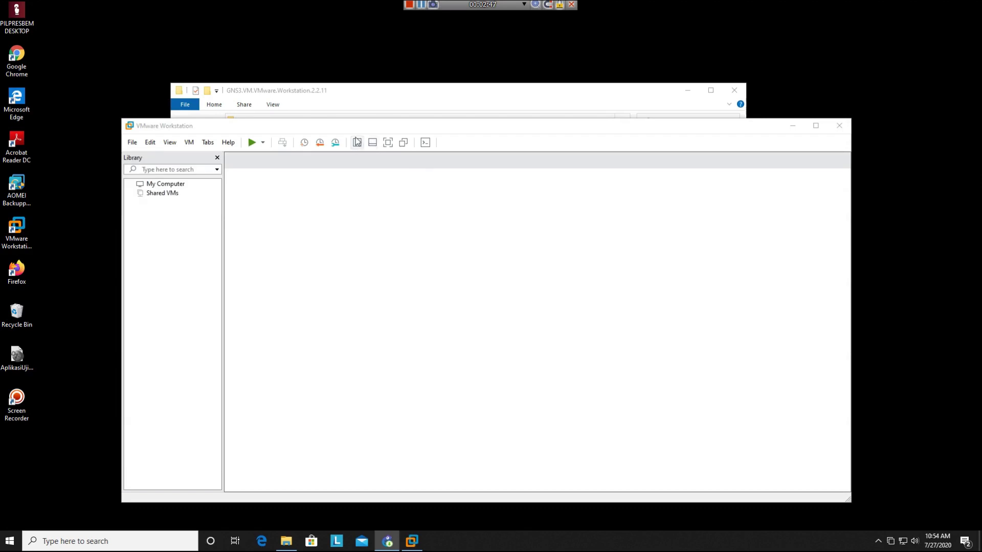
left_click(516, 362)
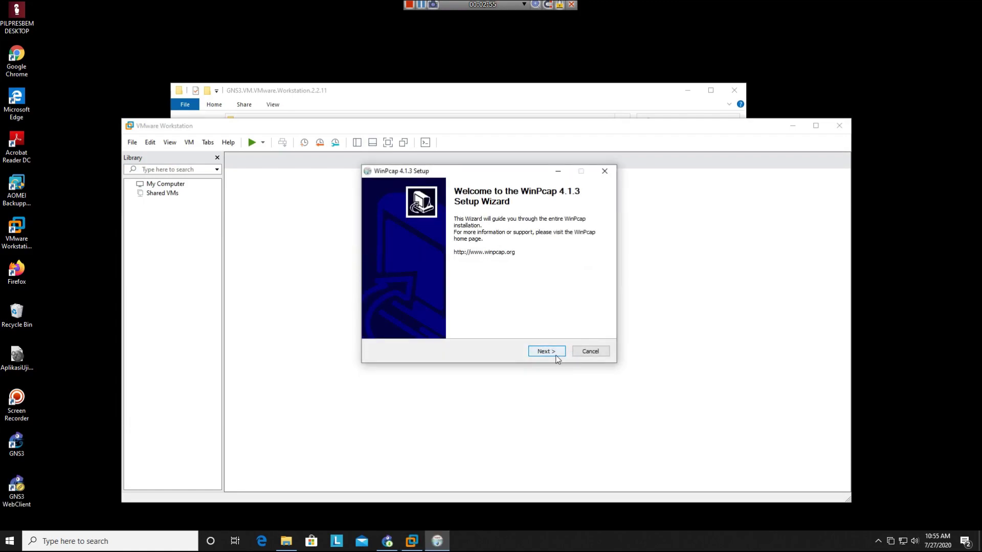
- Install WinPcap 4.1.3 with default options, then install Npcap 0.9990 and show its install details
left_click(557, 357)
left_click(547, 351)
left_click(547, 352)
left_click(547, 351)
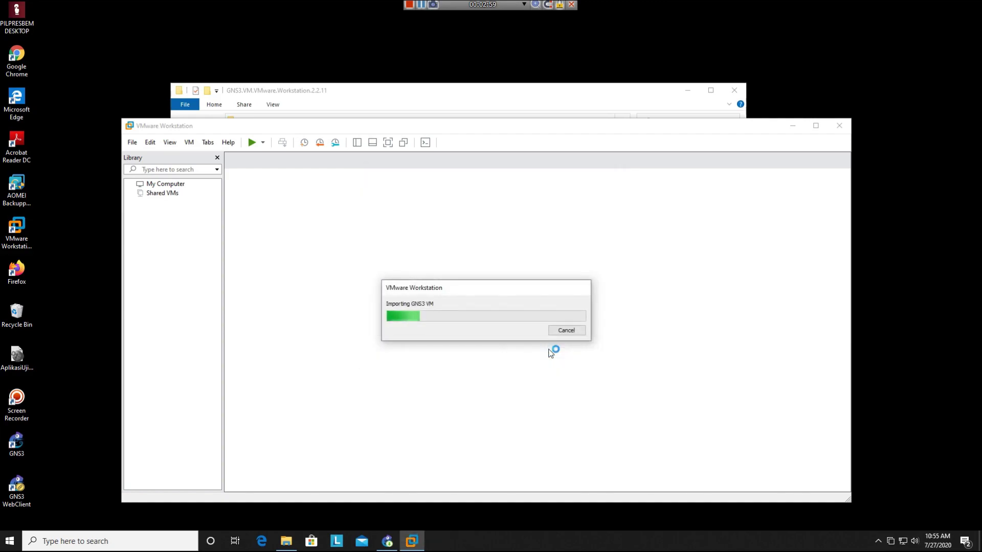
left_click(547, 352)
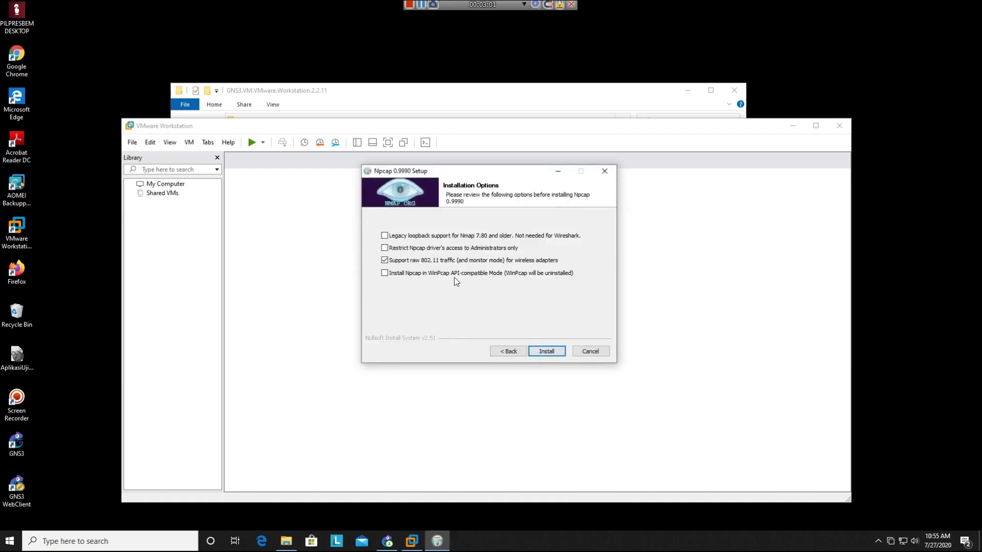
left_click(545, 351)
left_click(392, 244)
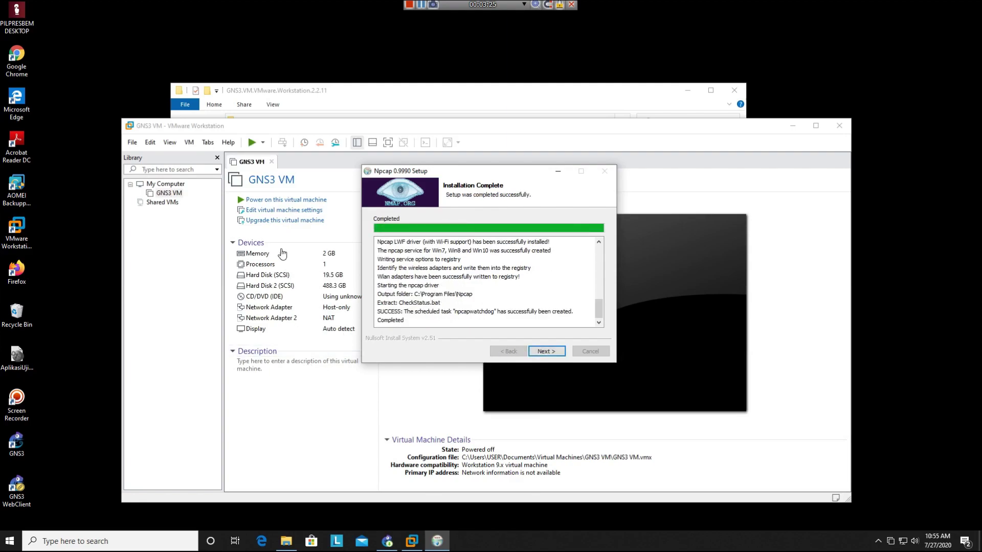
- Give the GNS3 VM 4 GB memory and 2 processors, then save its settings
left_click(284, 212)
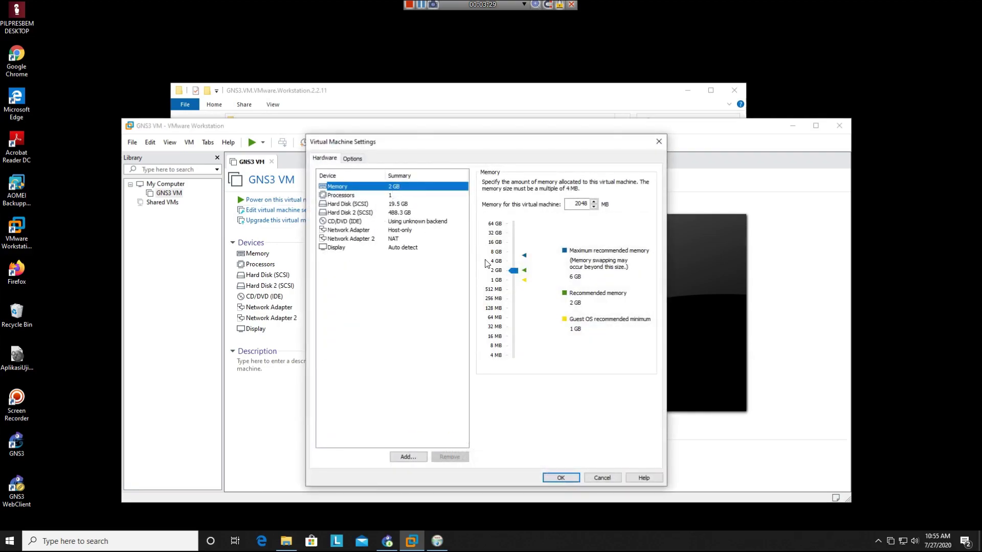
left_click(516, 274)
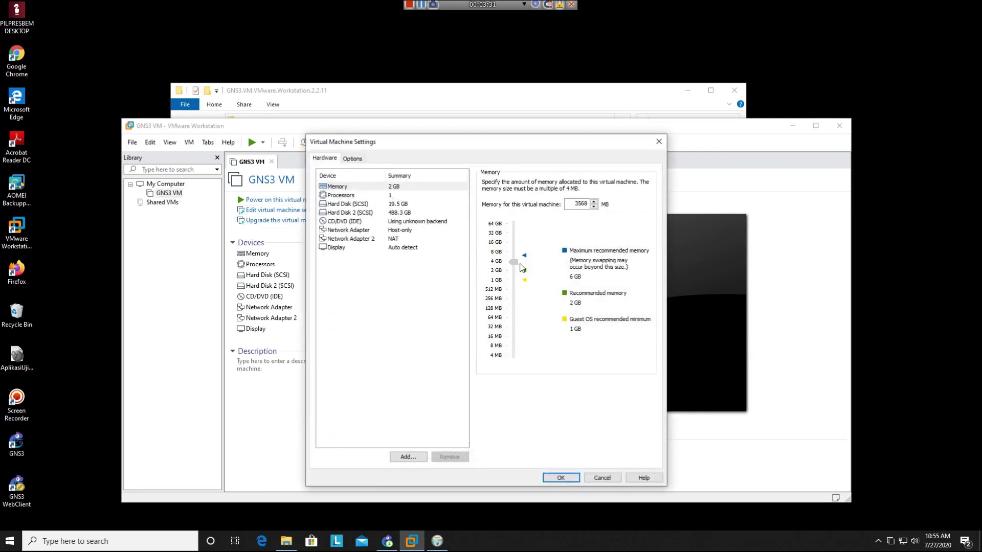
left_click(376, 198)
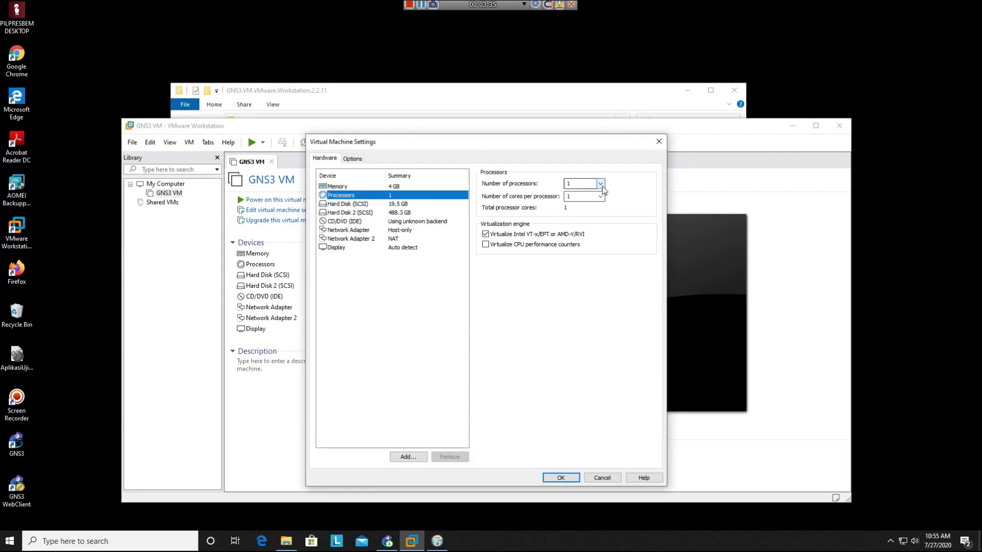
left_click(599, 183)
left_click(588, 202)
left_click(373, 212)
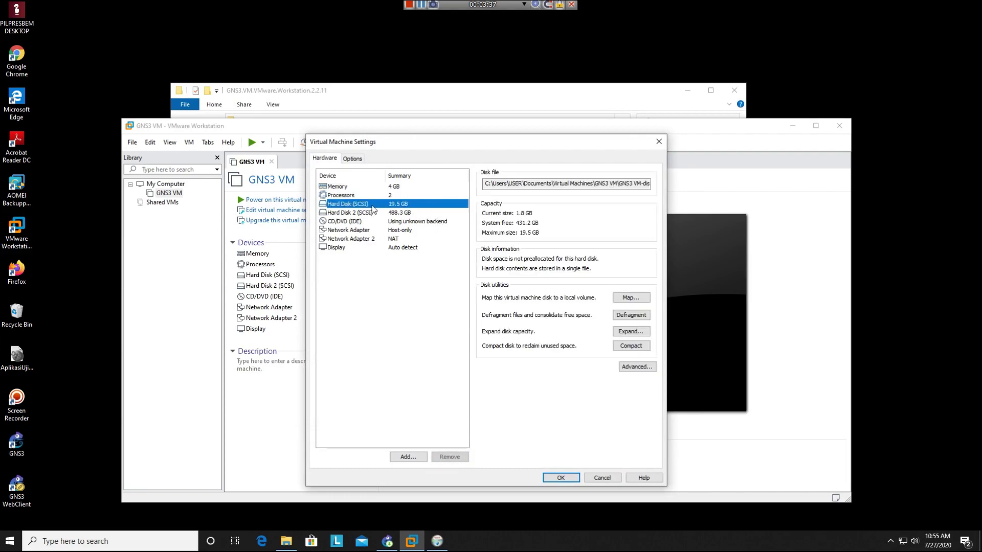
left_click(557, 480)
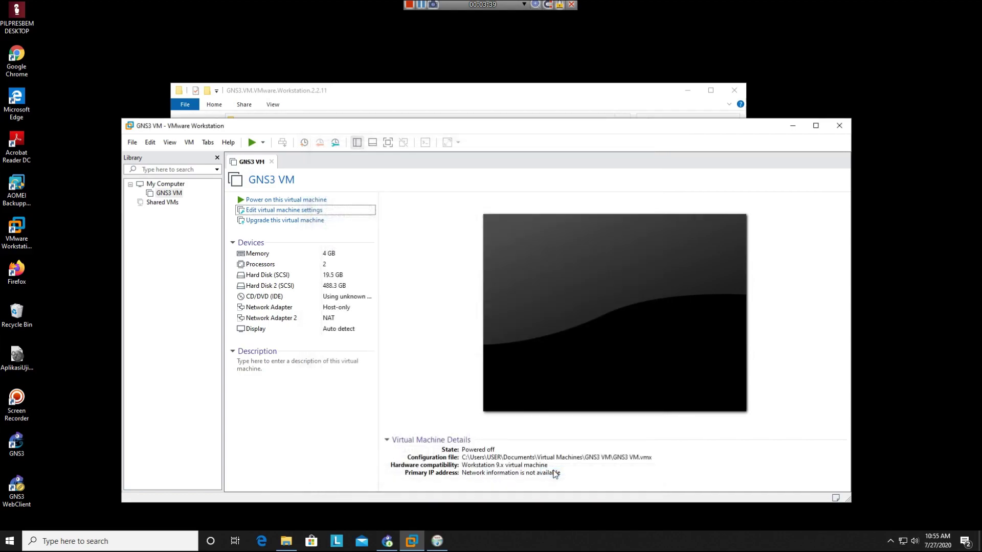
- Finish the Npcap installer and retry the Inetc connection warning until the Wireshark-win64-3.2.4.exe download resumes
left_click(793, 126)
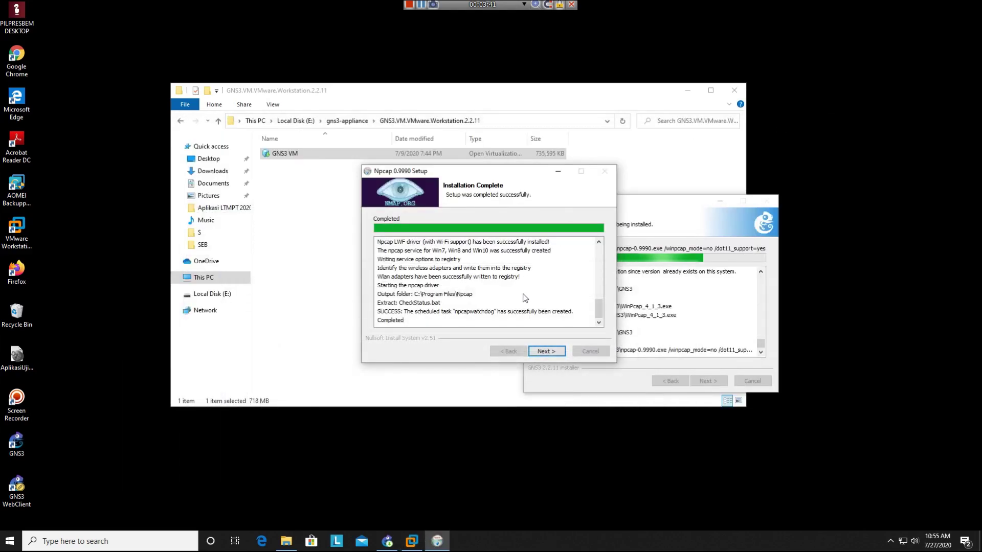
left_click(546, 351)
left_click(557, 354)
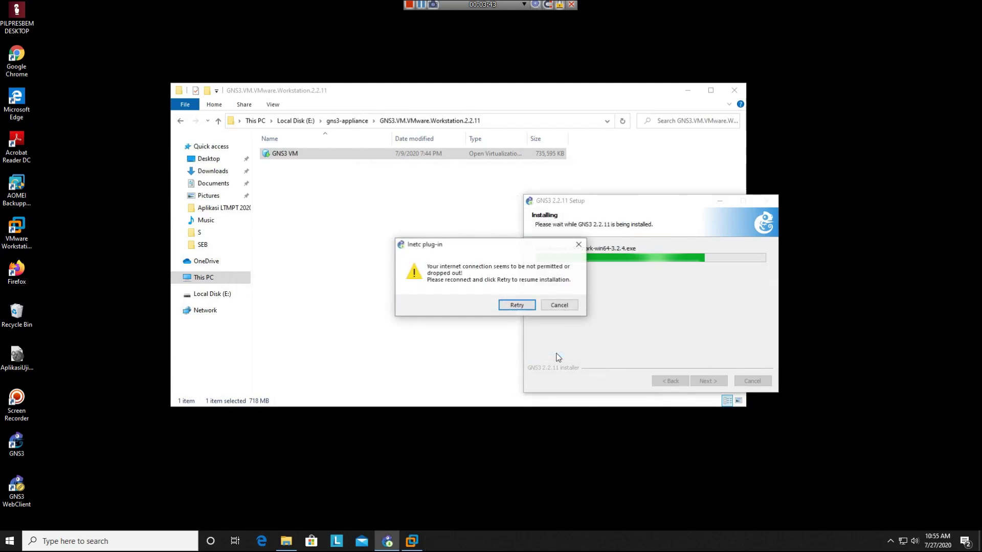
left_click(517, 306)
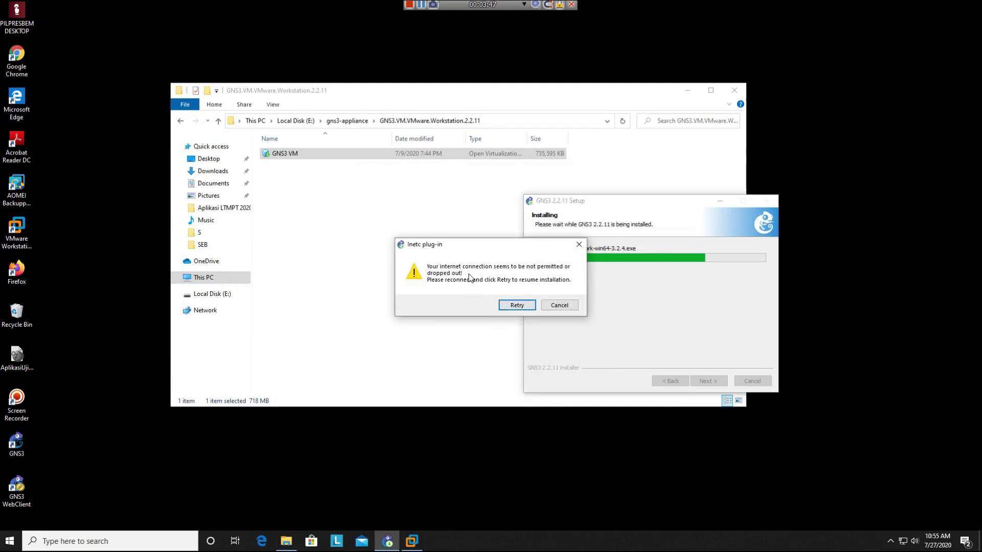
left_click(518, 305)
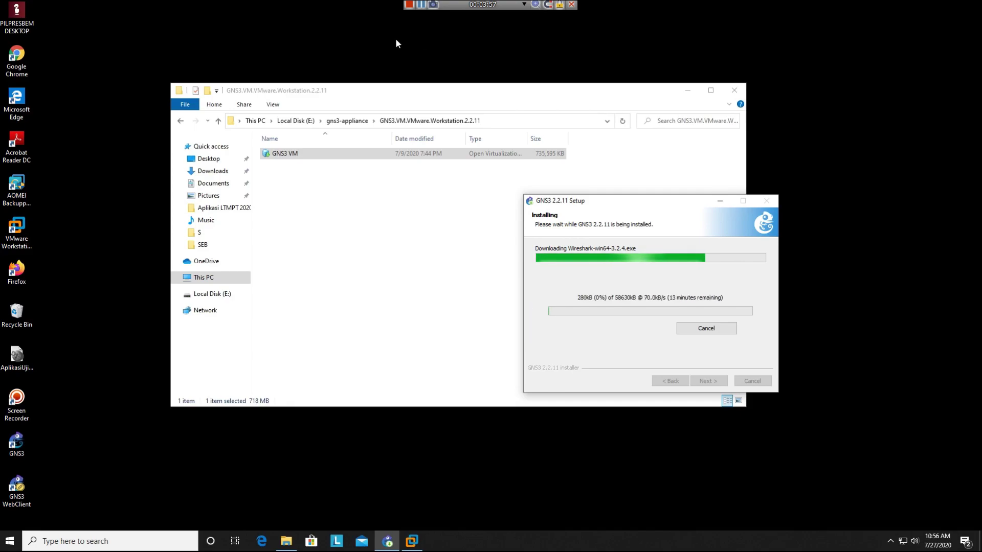
- Browse gns3-appliance, looking inside the iso files and GNS3.VM.VMware.Workstation.2.2.11 folders
left_click(355, 123)
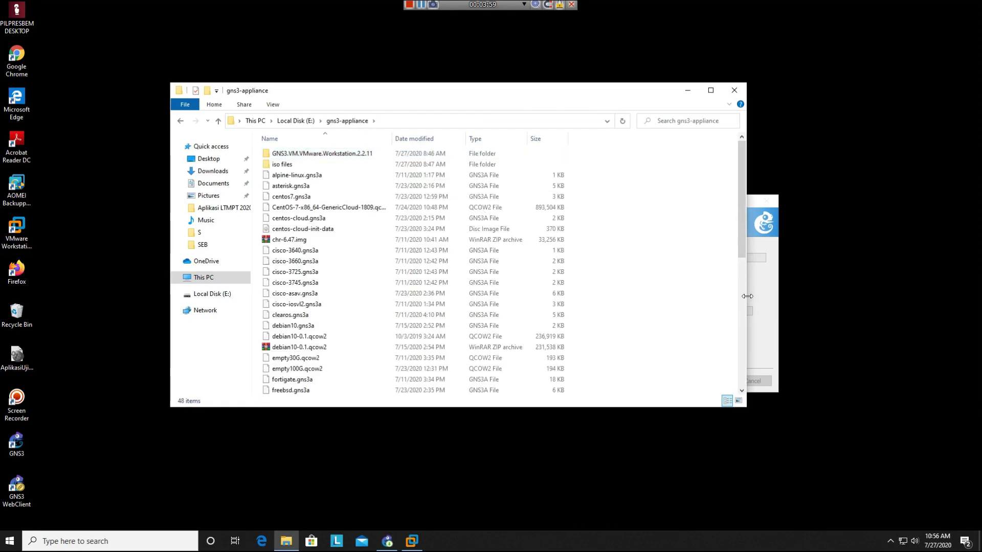
left_click(770, 320)
scroll(505, 316, "down", 8)
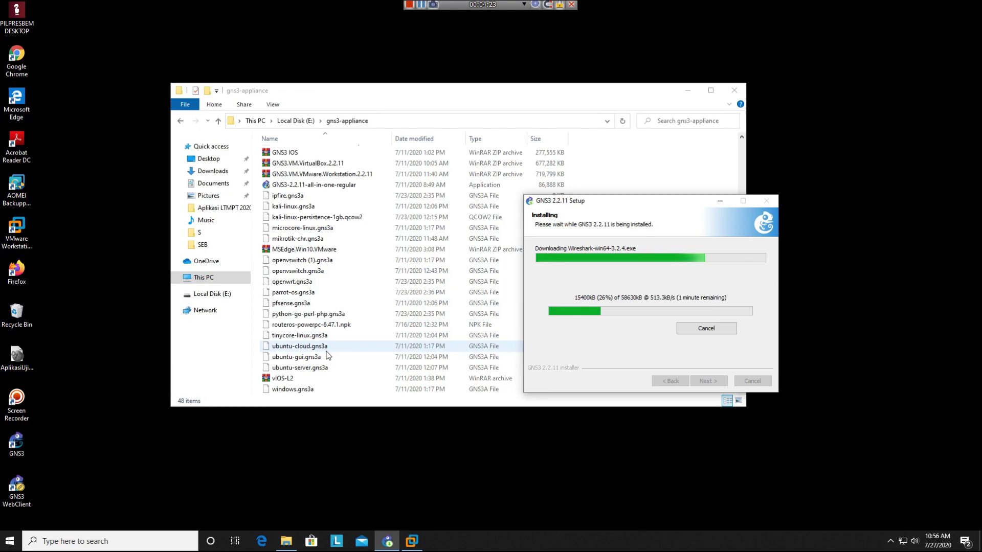
scroll(327, 354, "up", 8)
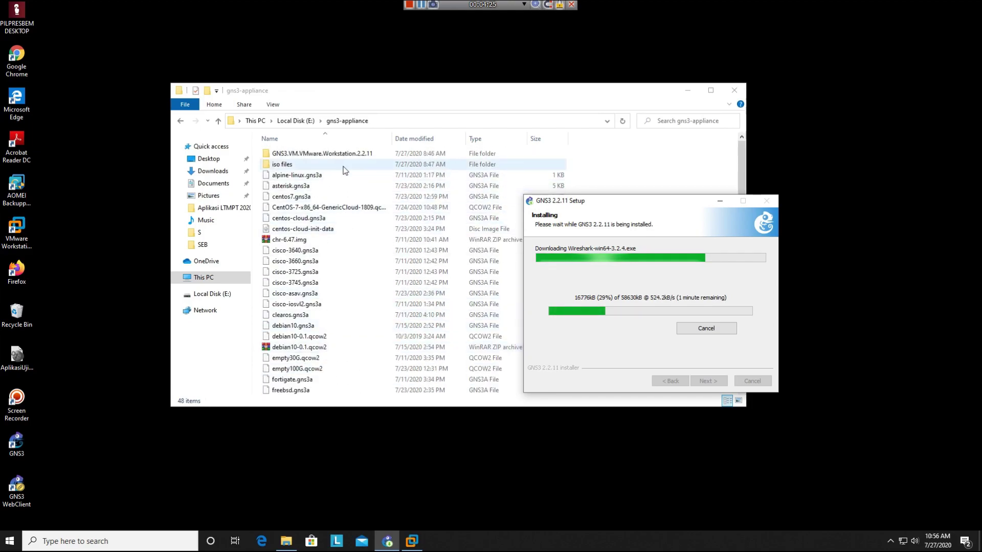
double_click(339, 162)
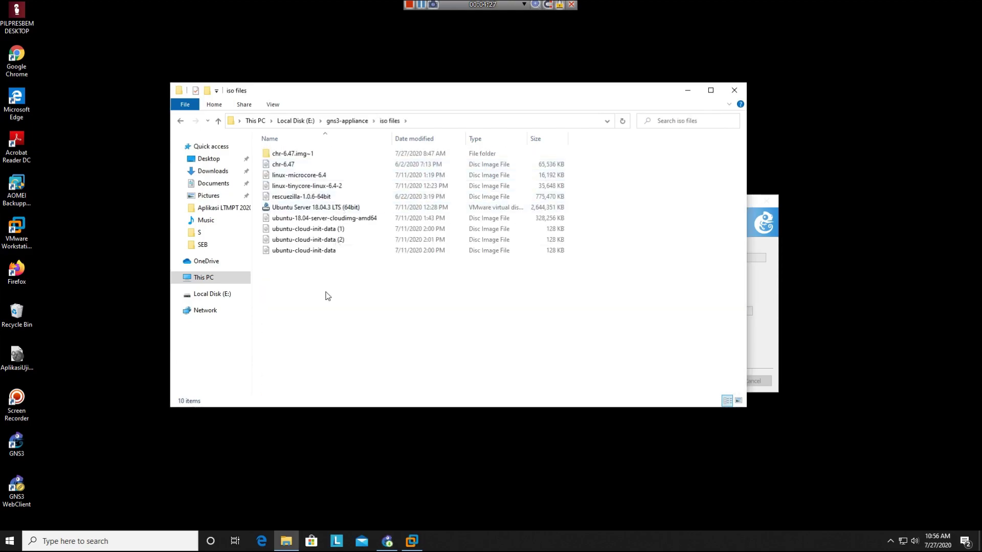
left_click(337, 123)
double_click(340, 153)
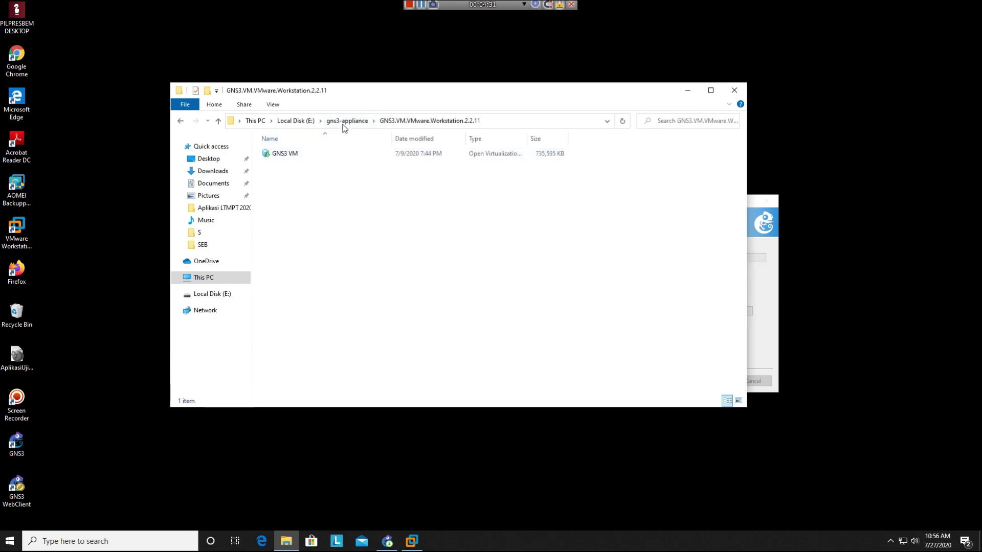
left_click(344, 126)
left_click(620, 269)
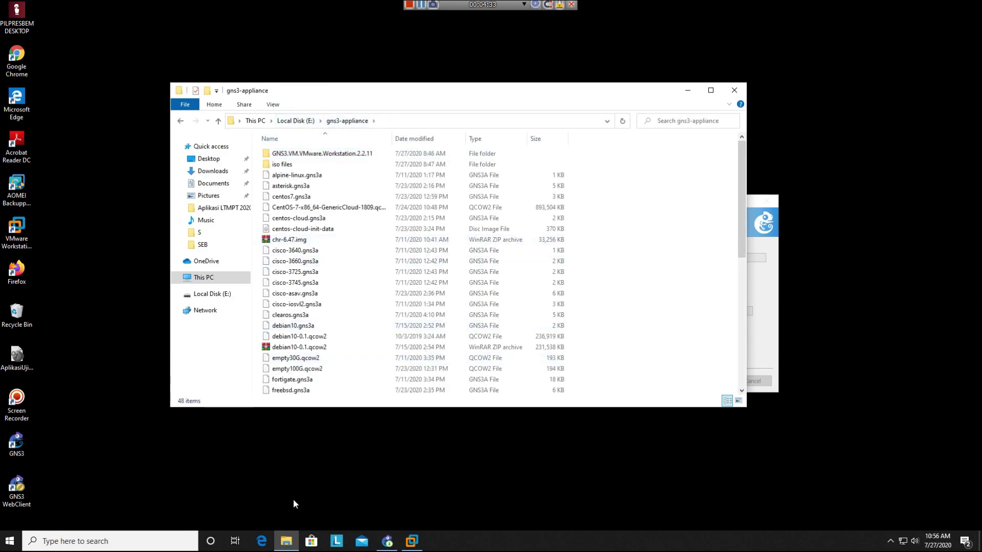
- Scroll through the listings, check the GNS3 setup progress, and return to the top of Local Disk (E:)
scroll(358, 311, "down", 3)
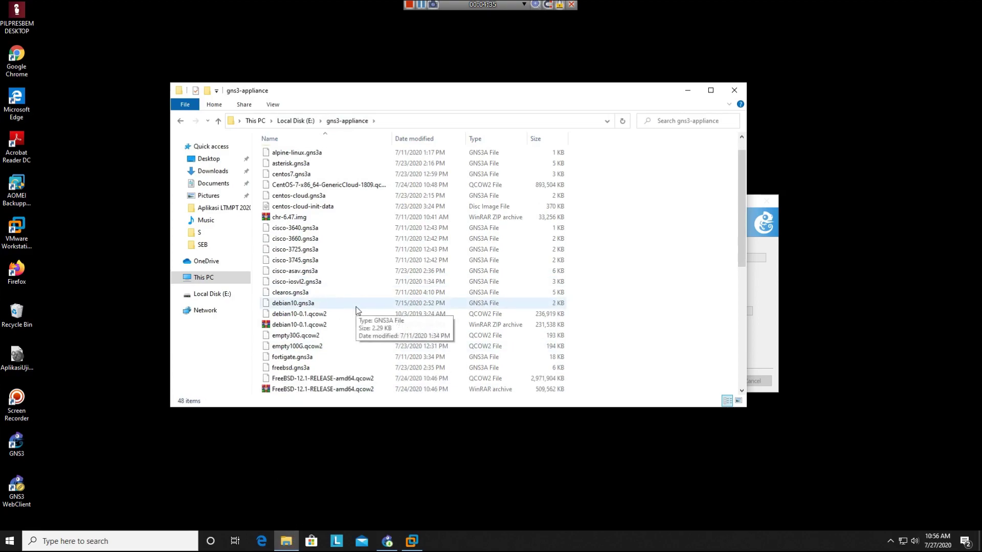
scroll(357, 310, "down", 3)
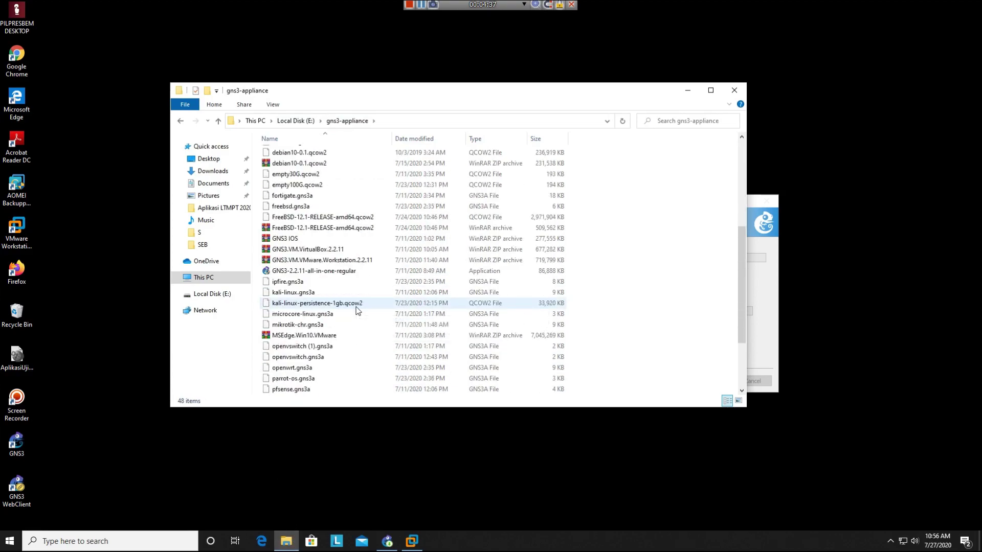
scroll(357, 311, "up", 6)
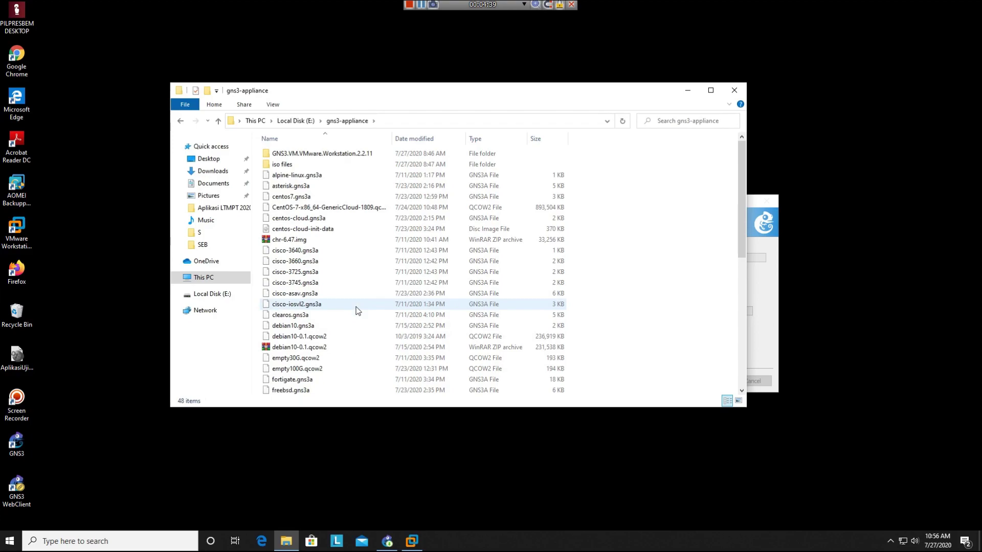
scroll(358, 311, "down", 8)
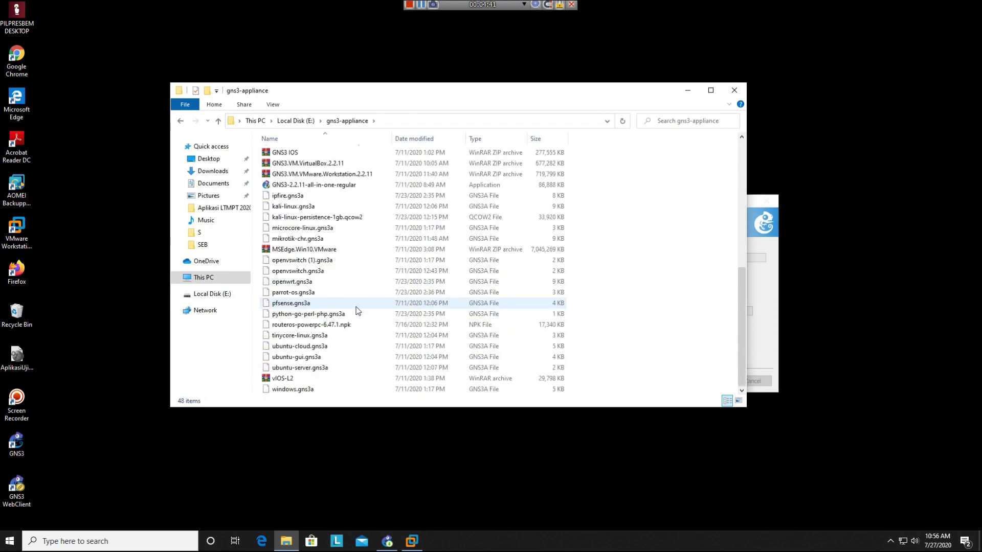
scroll(357, 311, "up", 8)
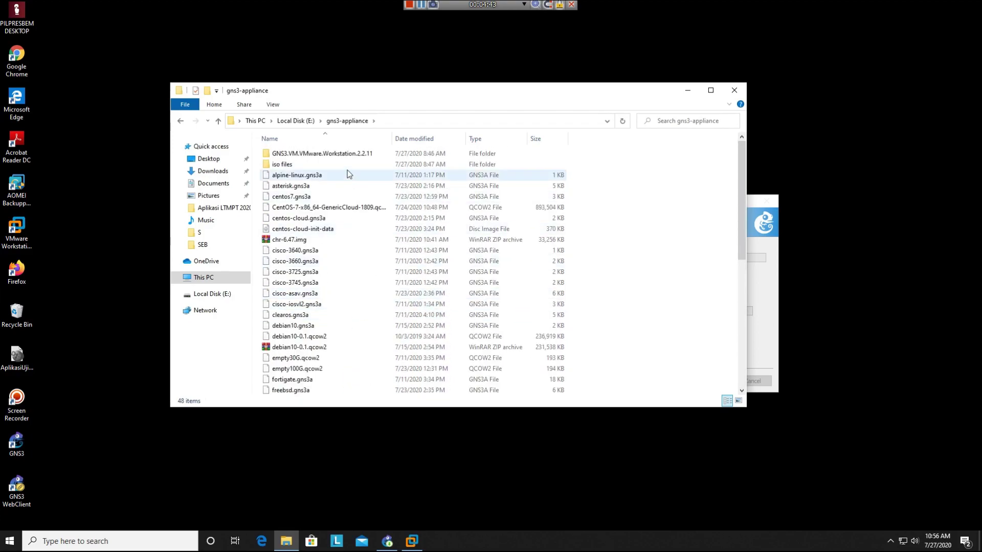
left_click(762, 315)
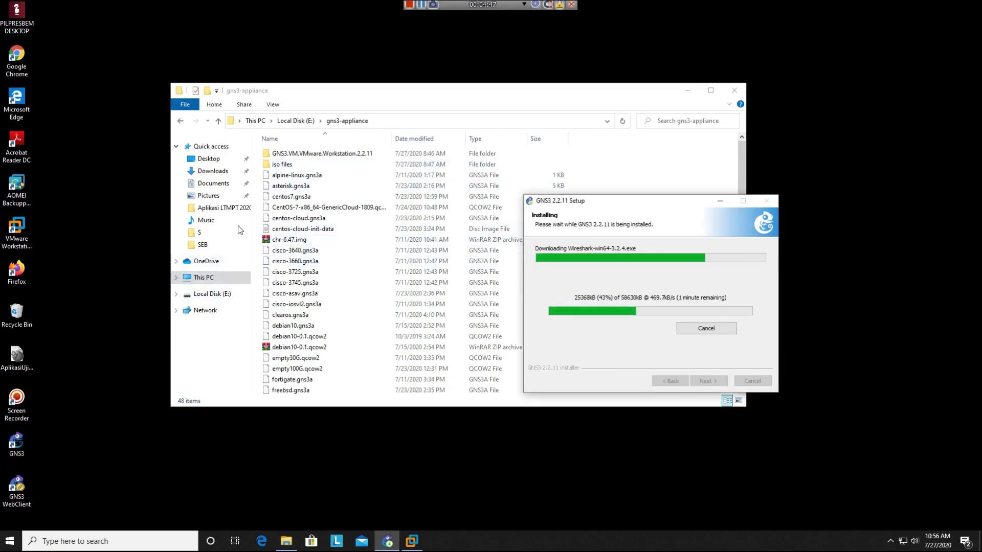
left_click(292, 121)
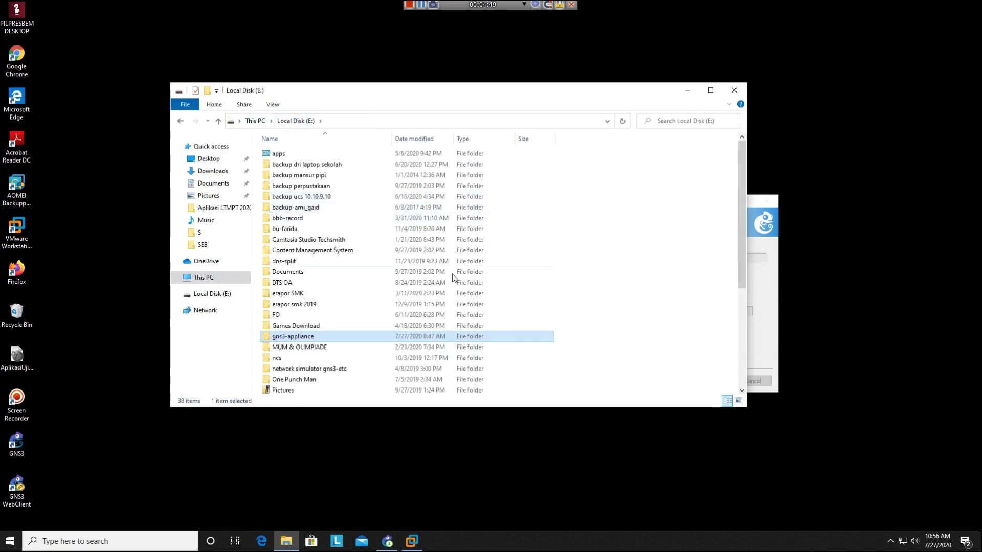
scroll(591, 298, "down", 2)
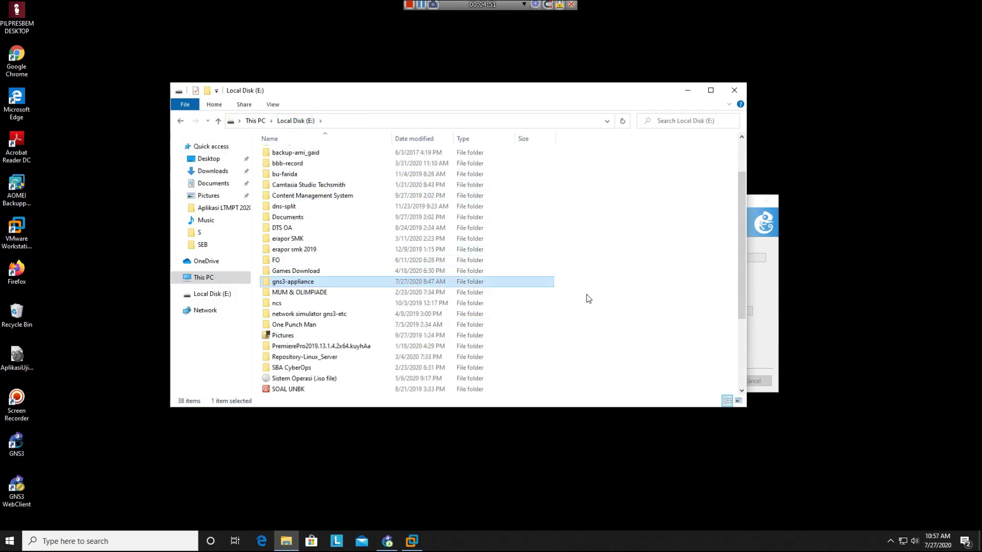
scroll(588, 298, "down", 3)
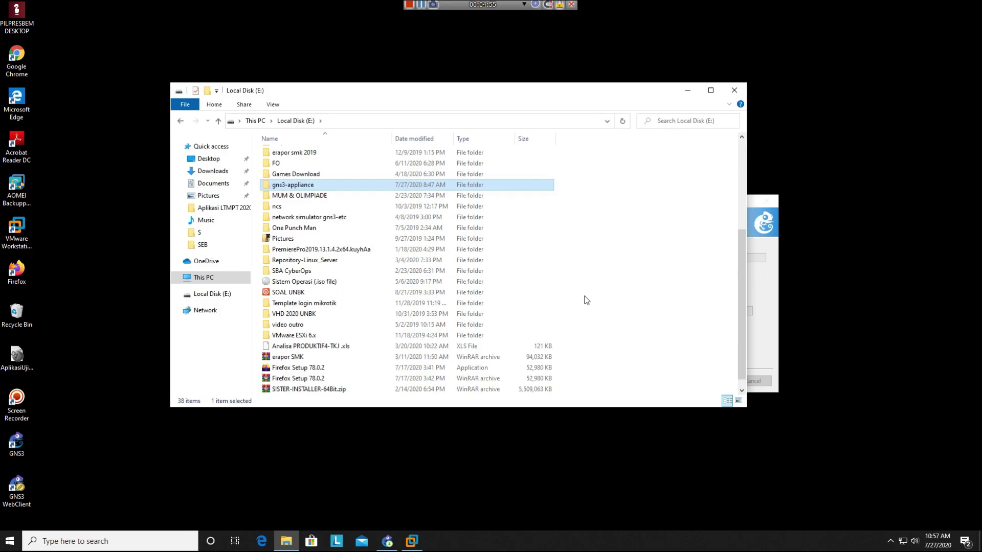
scroll(587, 300, "up", 2)
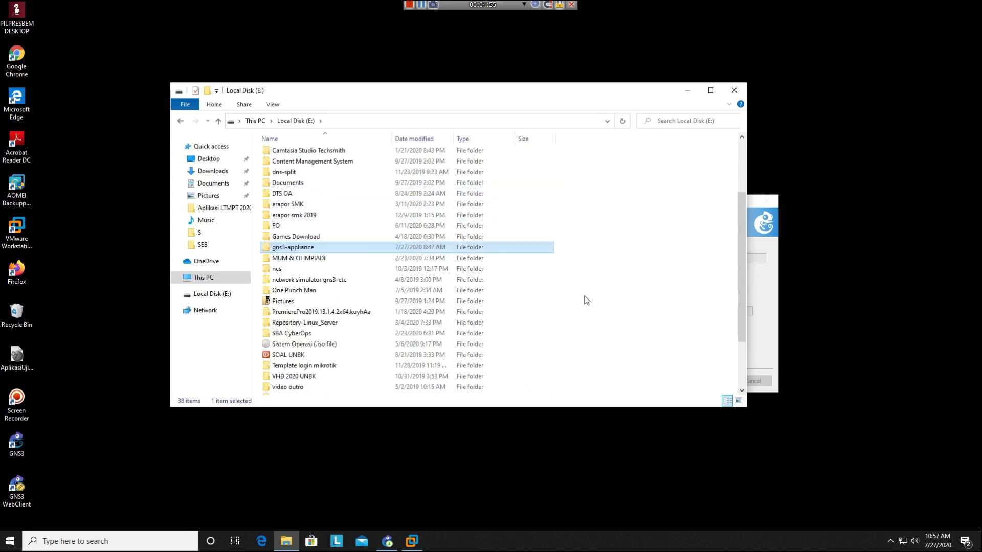
double_click(303, 248)
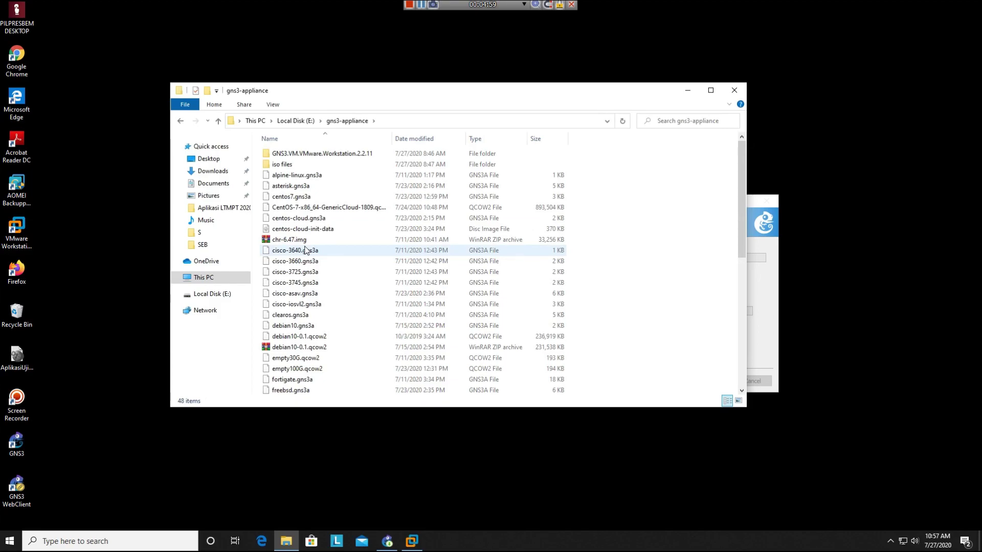
left_click(296, 121)
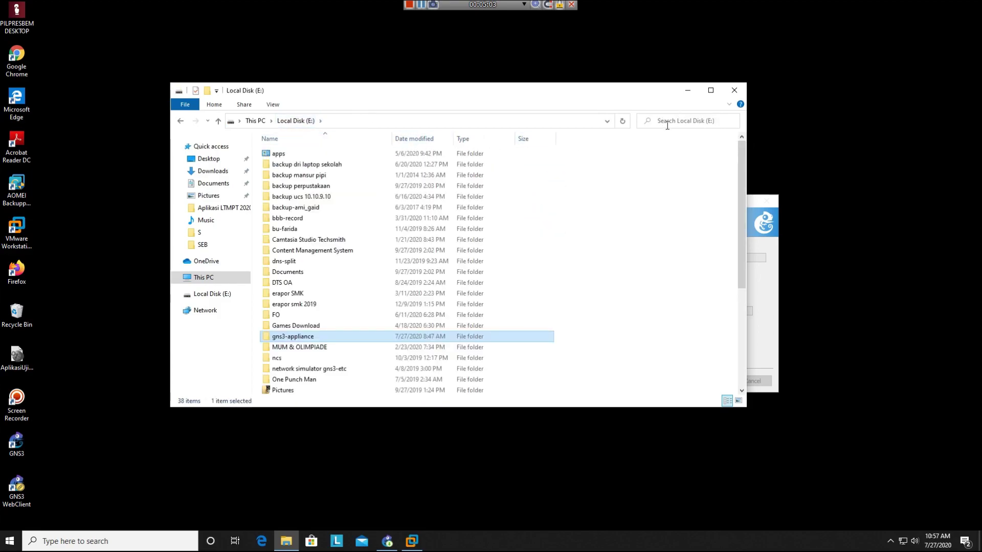
left_click(674, 177)
type("c")
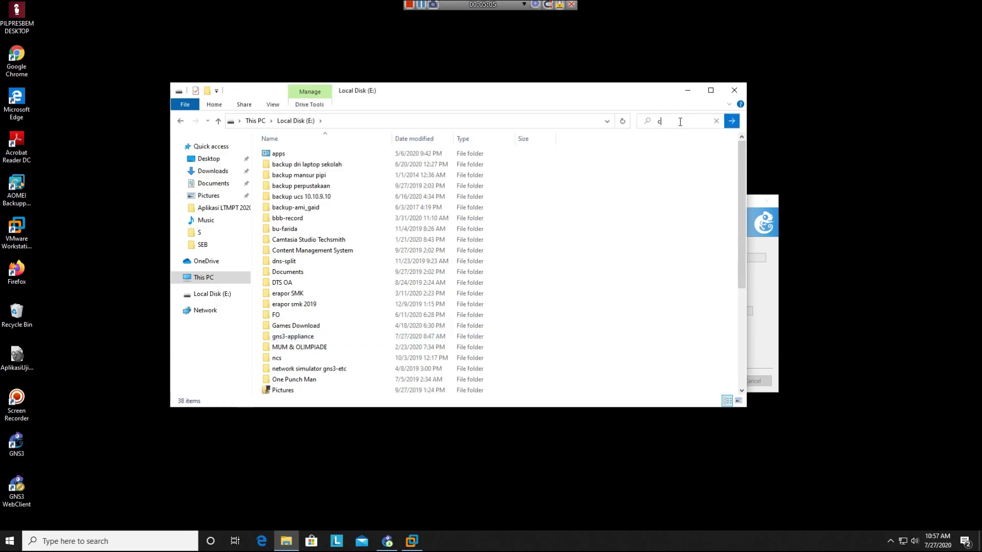
type("isco ios")
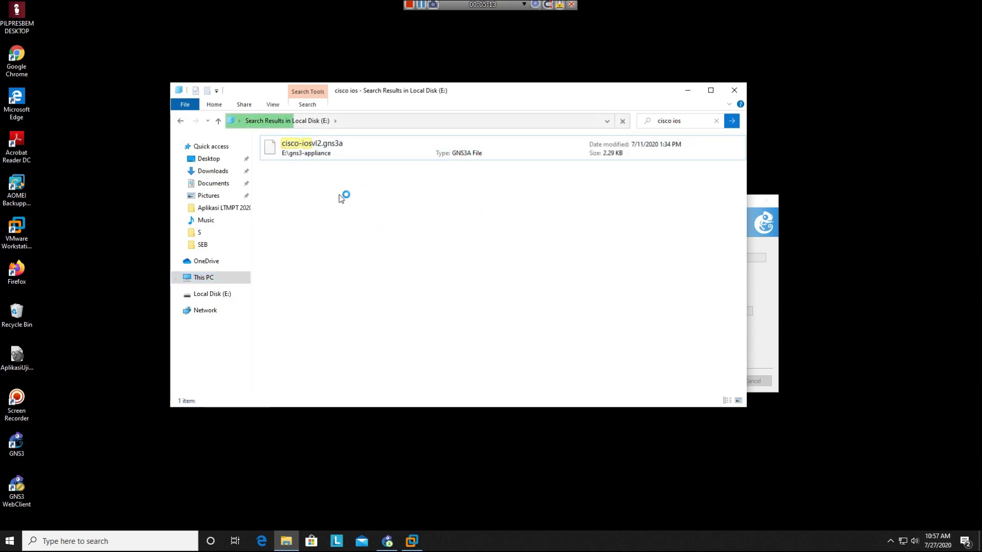
left_click(225, 280)
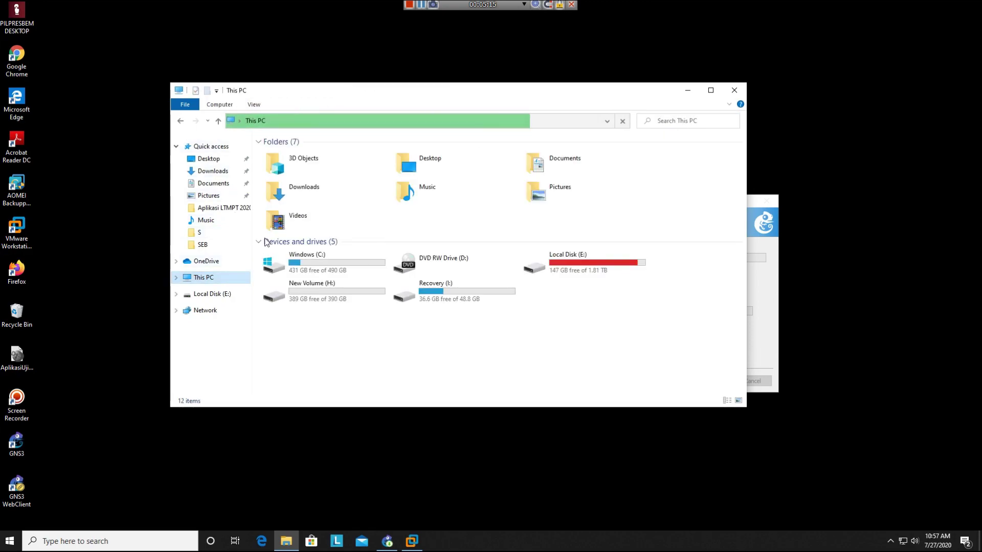
double_click(534, 264)
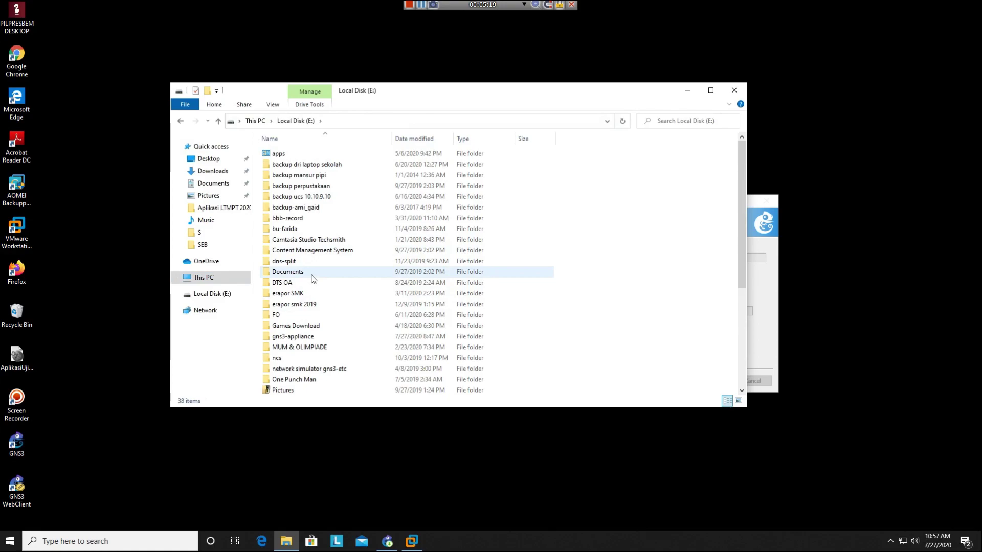
scroll(308, 322, "down", 3)
scroll(307, 322, "down", 1)
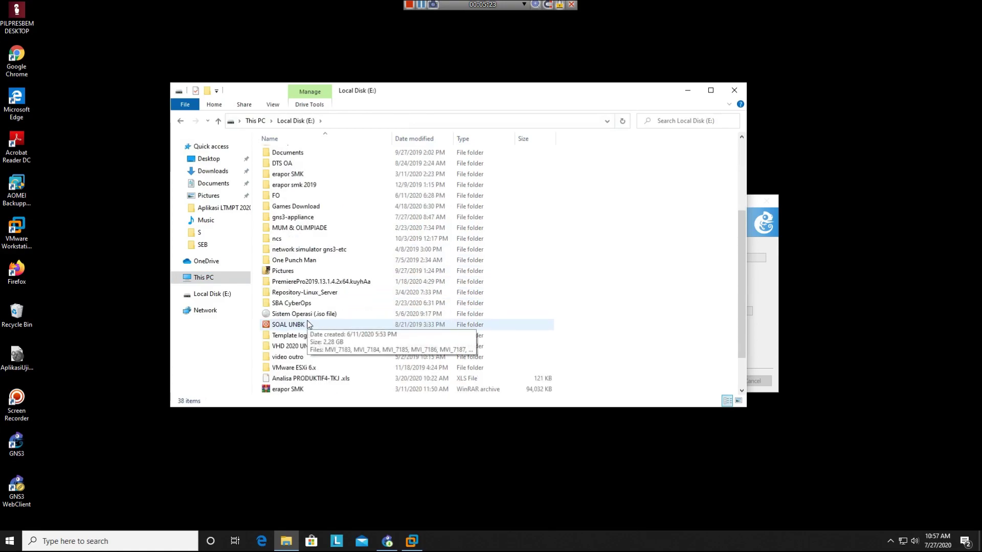
double_click(308, 252)
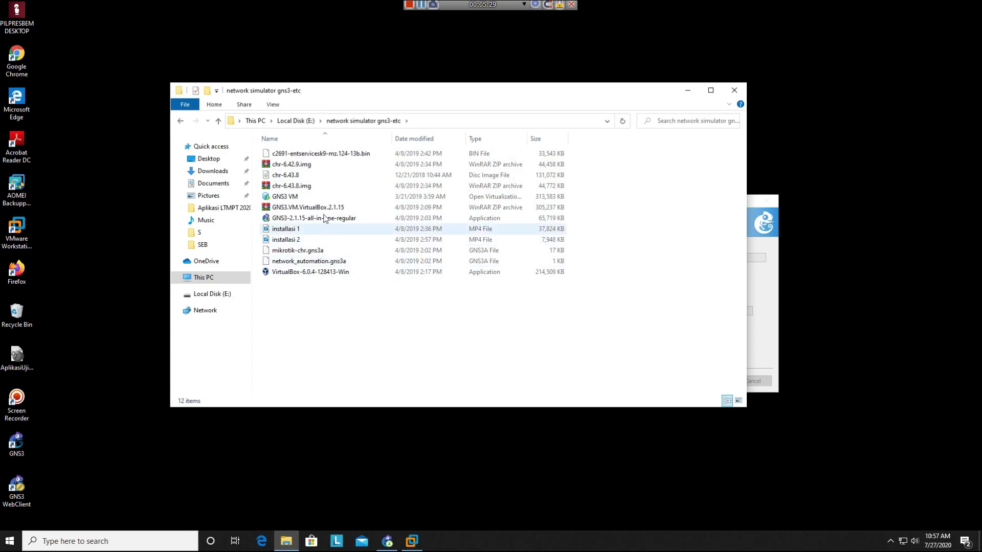
left_click(300, 121)
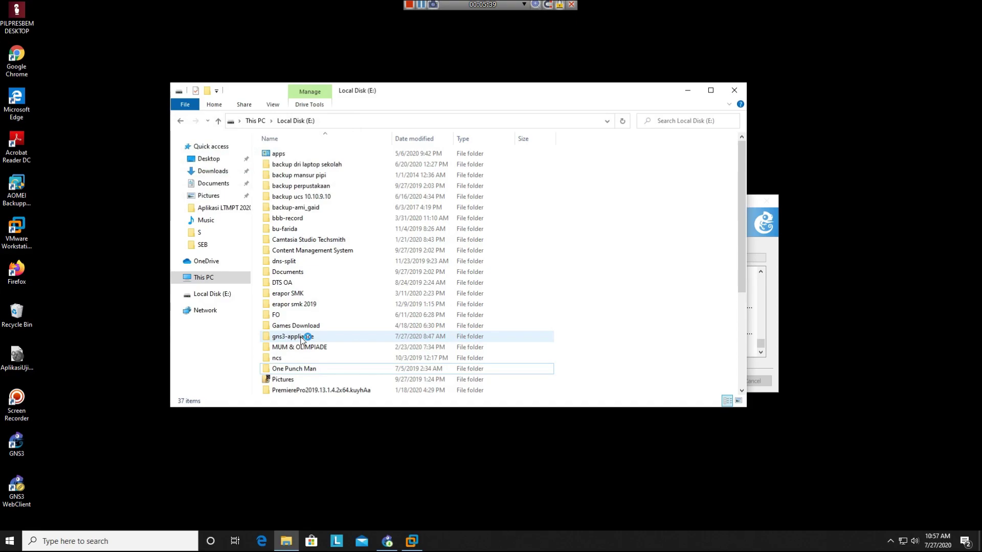
- Look inside gns3-appliance and its 'network simulator gns3-etc' subfolder, then bring GNS3 Setup forward
double_click(301, 338)
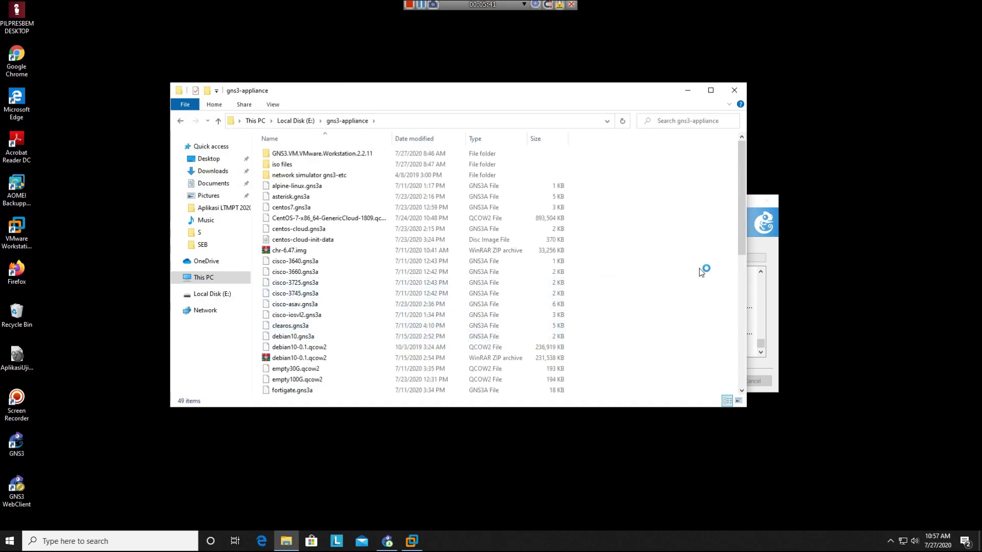
double_click(378, 174)
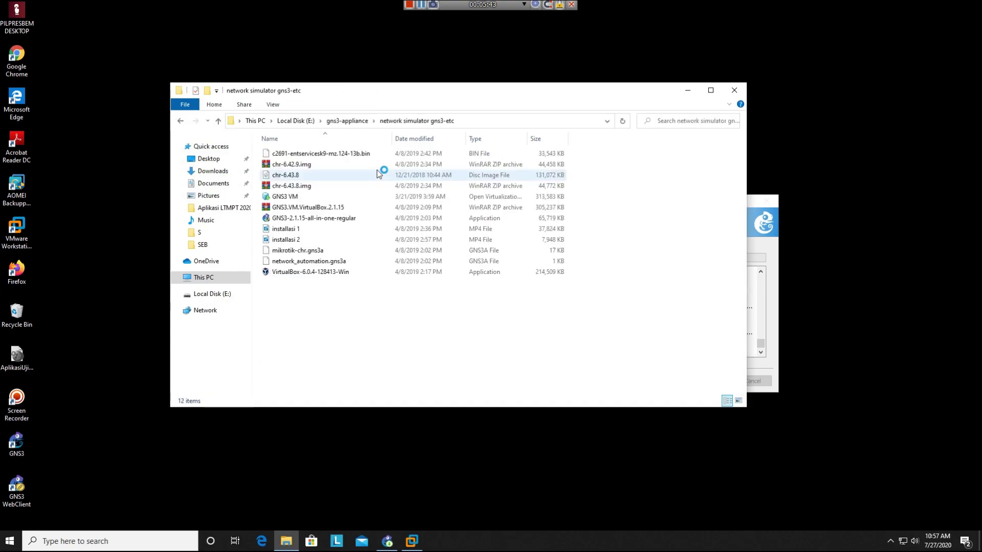
left_click(184, 122)
left_click(772, 303)
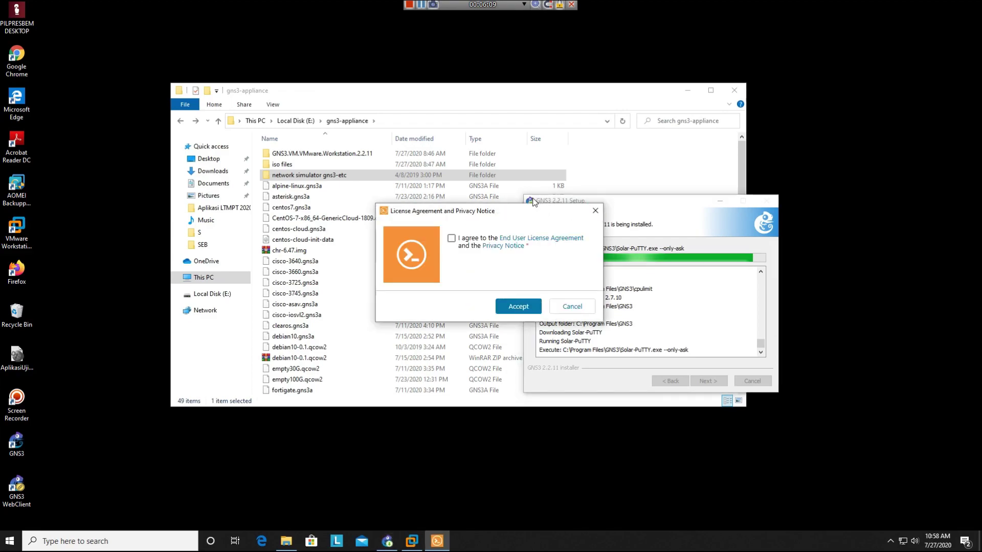
- Accept the Solar-PuTTY license and submit an e-mail address
left_click(506, 303)
left_click(512, 271)
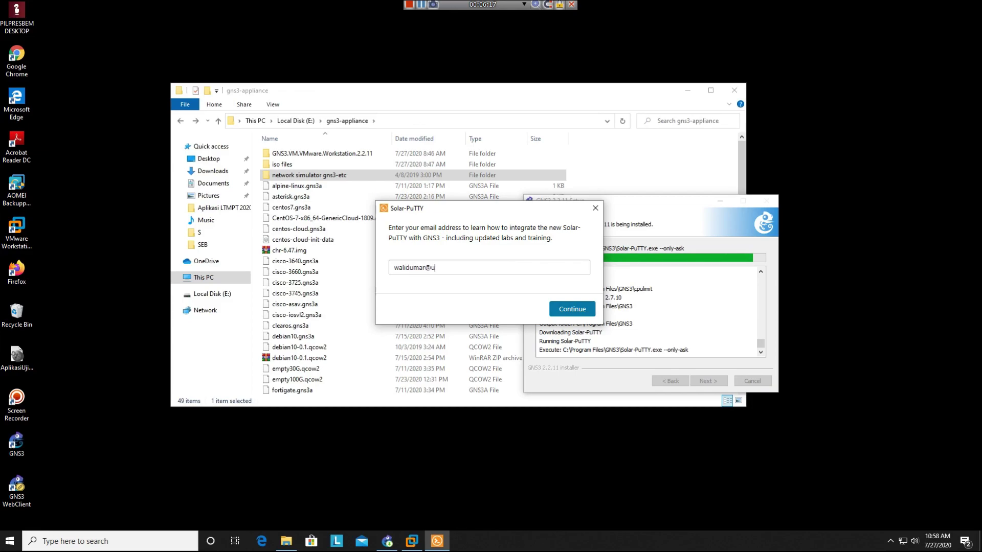
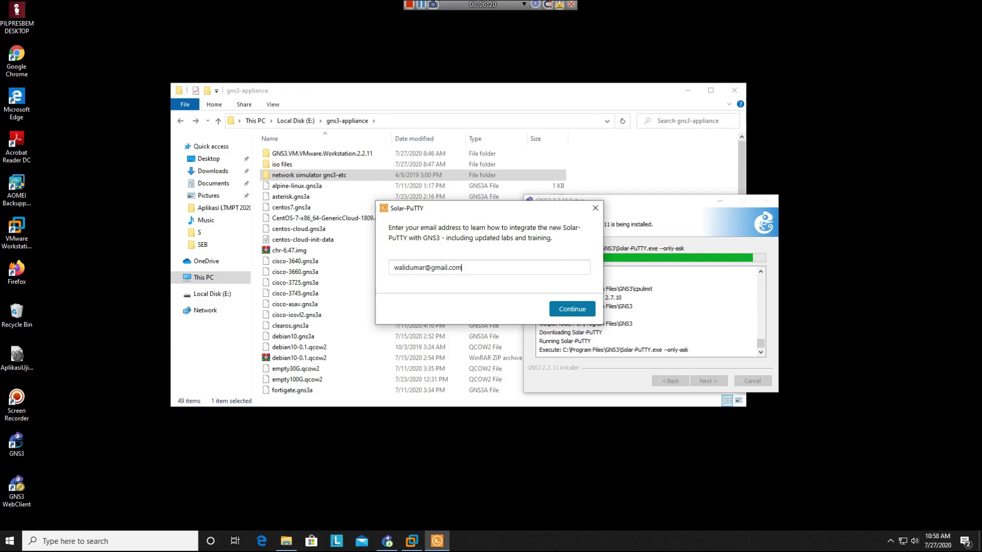
key("Return")
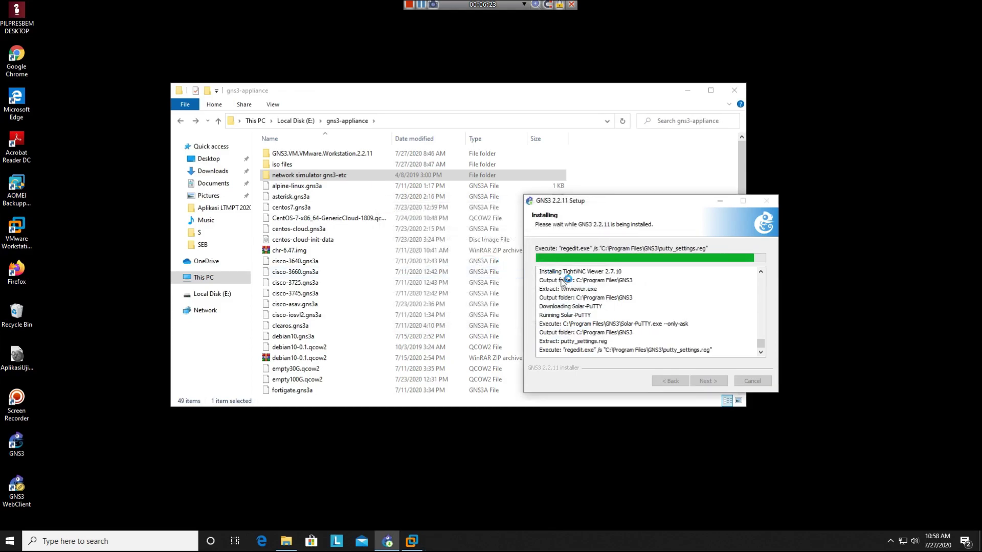
- Decline the free Solarwinds toolset and finish setup with Start GNS3 checked
left_click(714, 382)
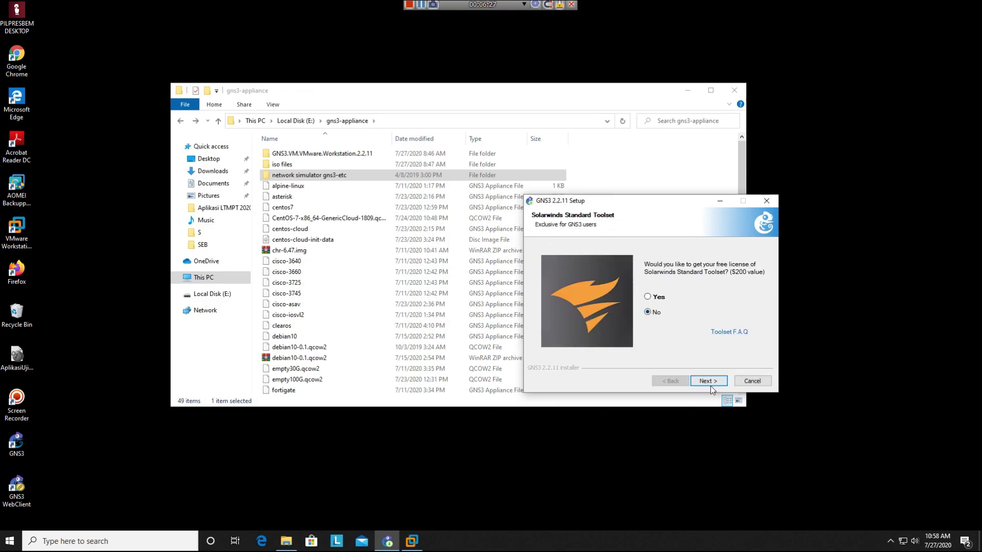
left_click(713, 384)
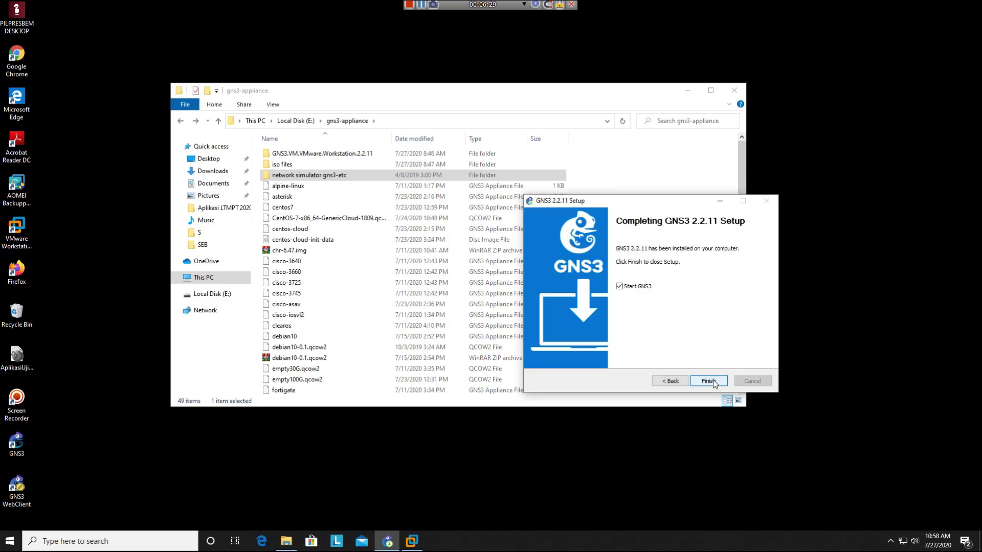
left_click(713, 381)
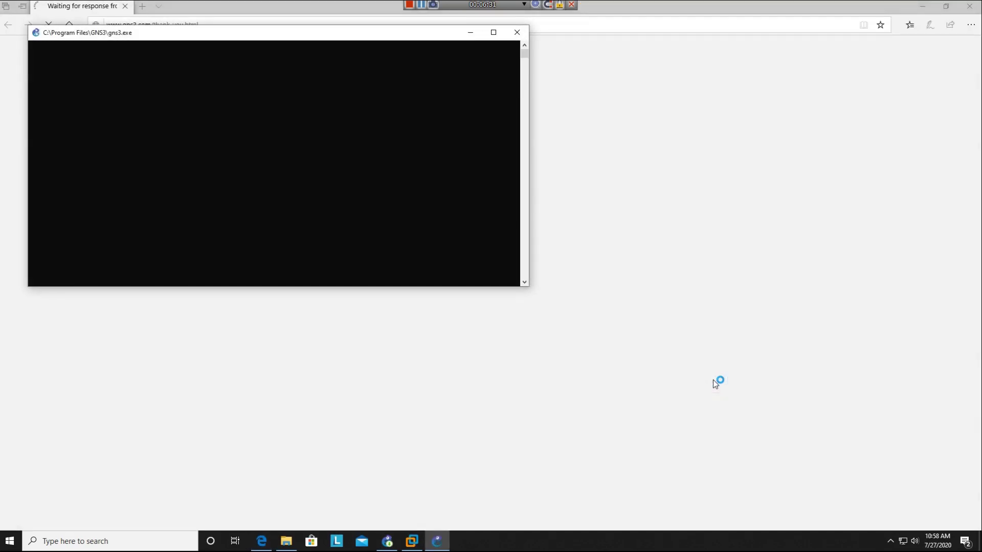
- Close the Edge thank-you page, minimize Explorer, apply the WebClient pack, and minimize VMware
left_click(970, 7)
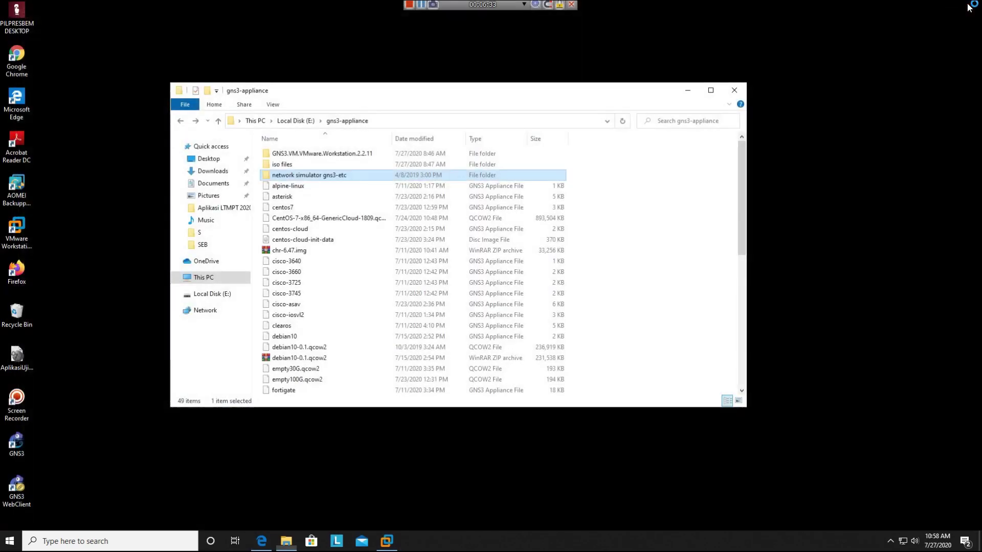
left_click(693, 88)
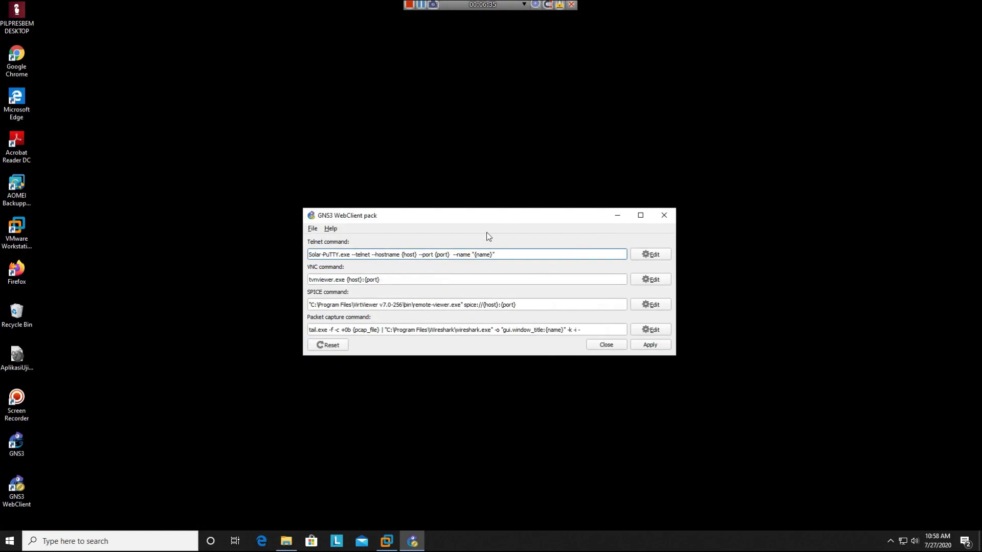
left_click(669, 347)
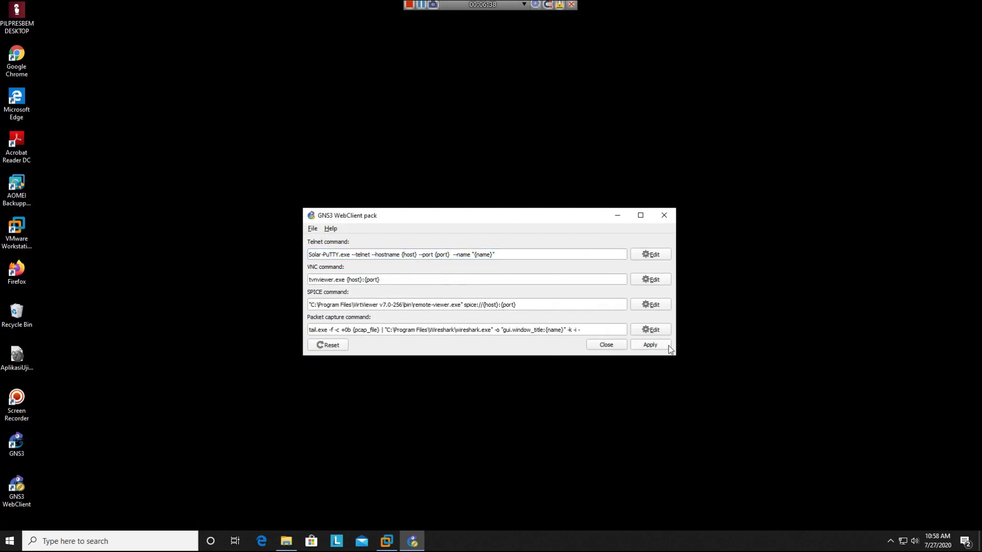
left_click(599, 346)
left_click(385, 548)
left_click(385, 547)
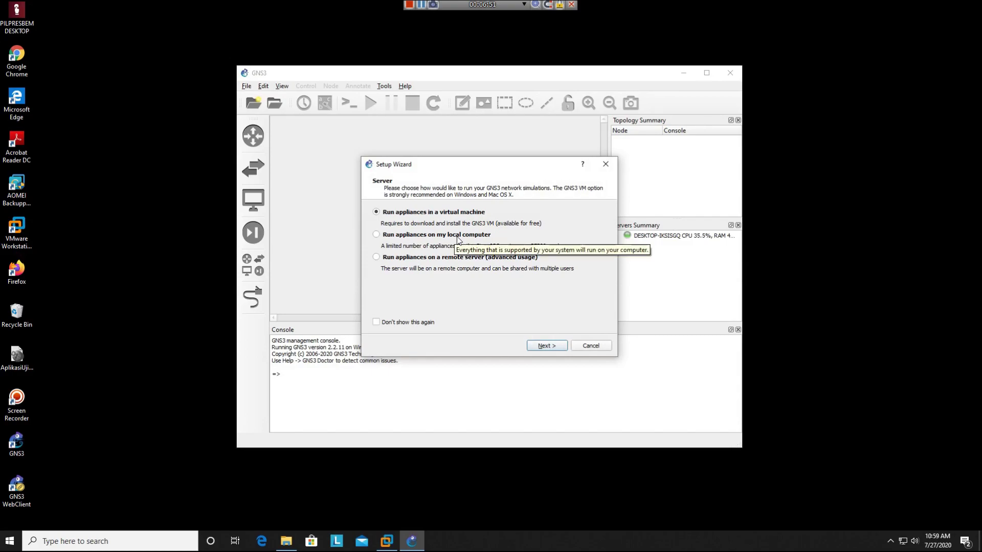
- Dismiss the Setup Wizard and go to the GNS3 VM page of Preferences
left_click(593, 346)
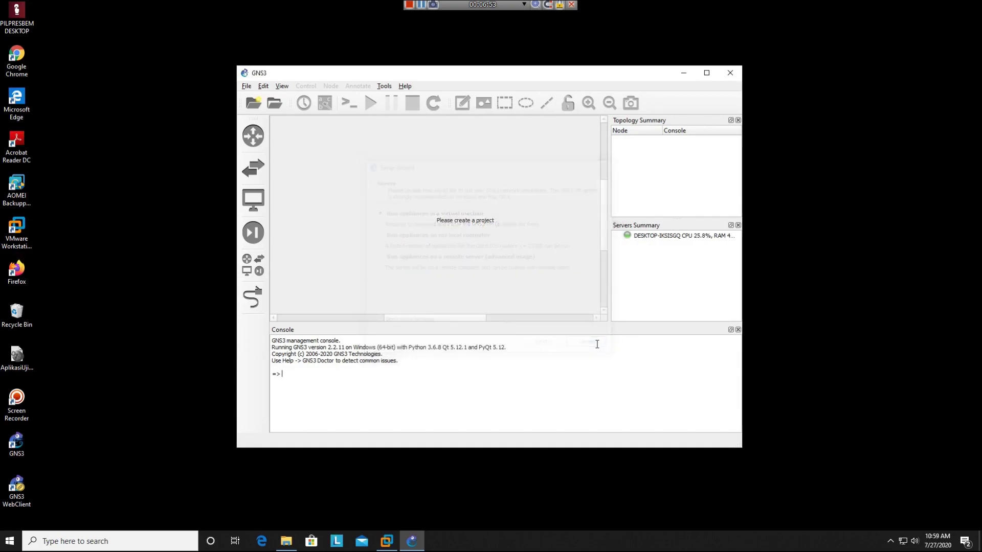
left_click(264, 87)
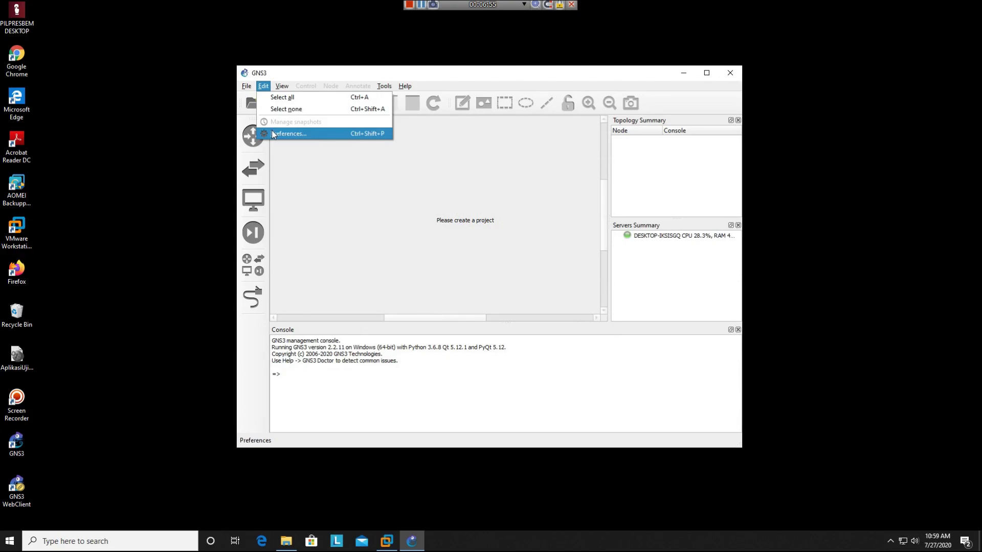
left_click(271, 131)
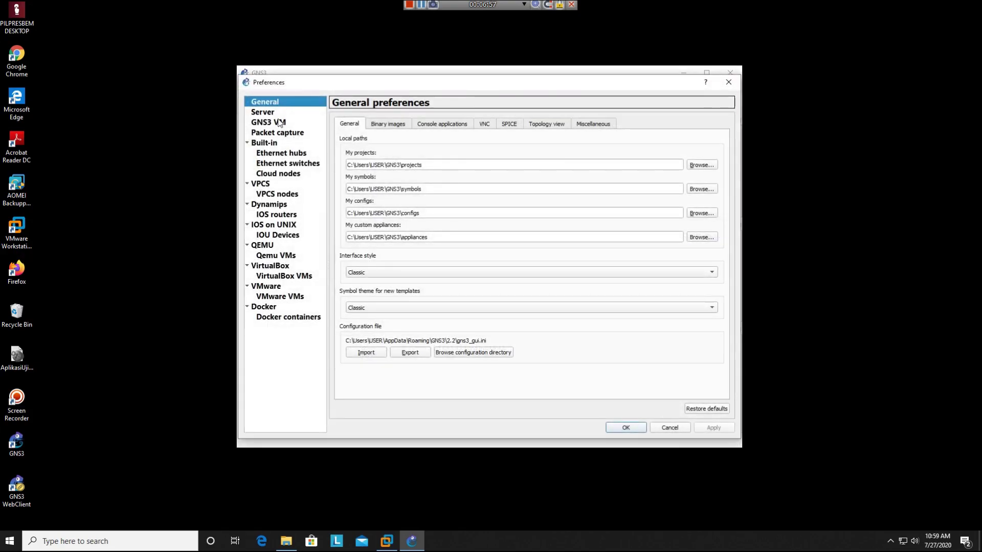
left_click(279, 114)
left_click(281, 123)
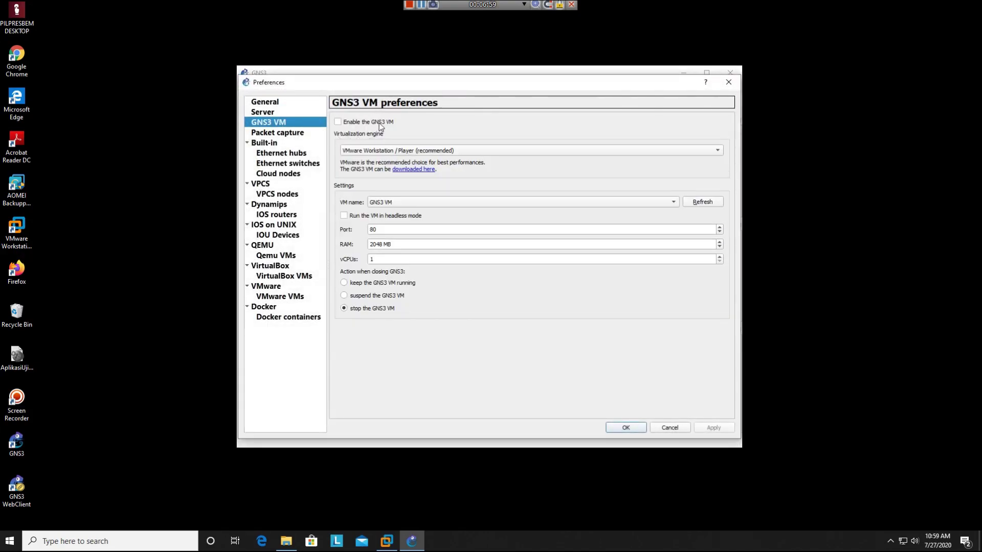
- Enable GNS3 VM in headless mode, save, and select it in VMware's library
left_click(387, 204)
left_click(388, 205)
left_click(375, 215)
left_click(627, 428)
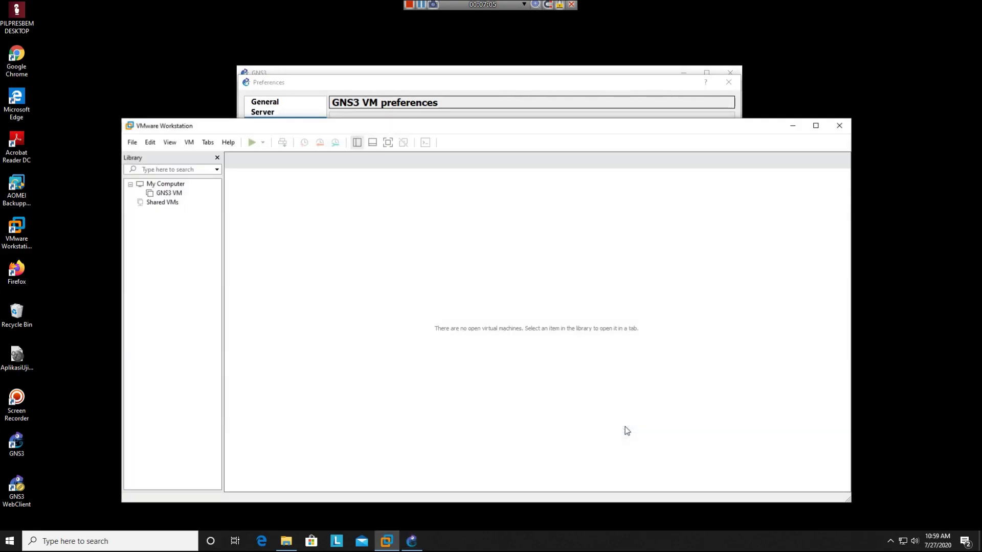
left_click(165, 194)
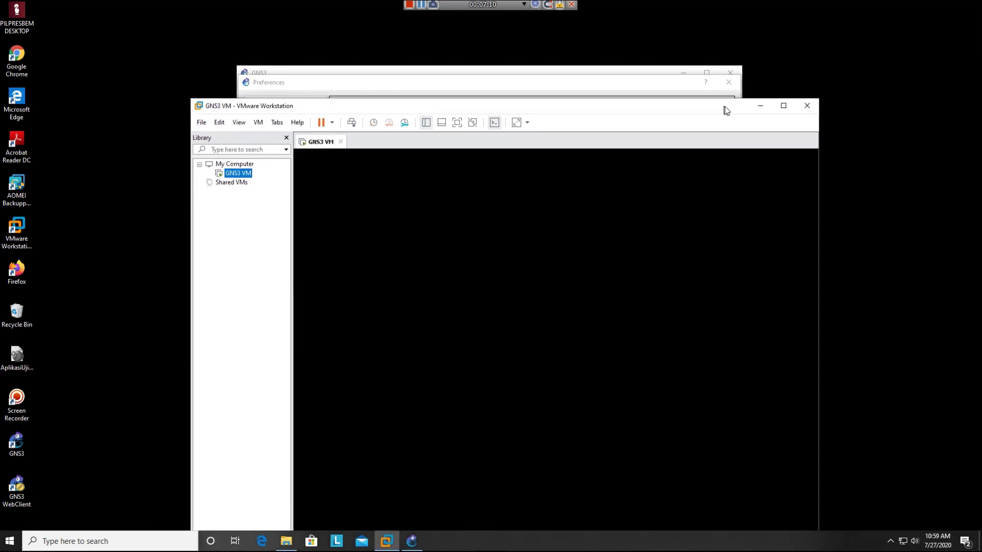
left_click_drag(726, 110, 704, 84)
- Watch the GNS3 VM boot in VMware until it reports server 2.2.11 on port 80
left_click(729, 80)
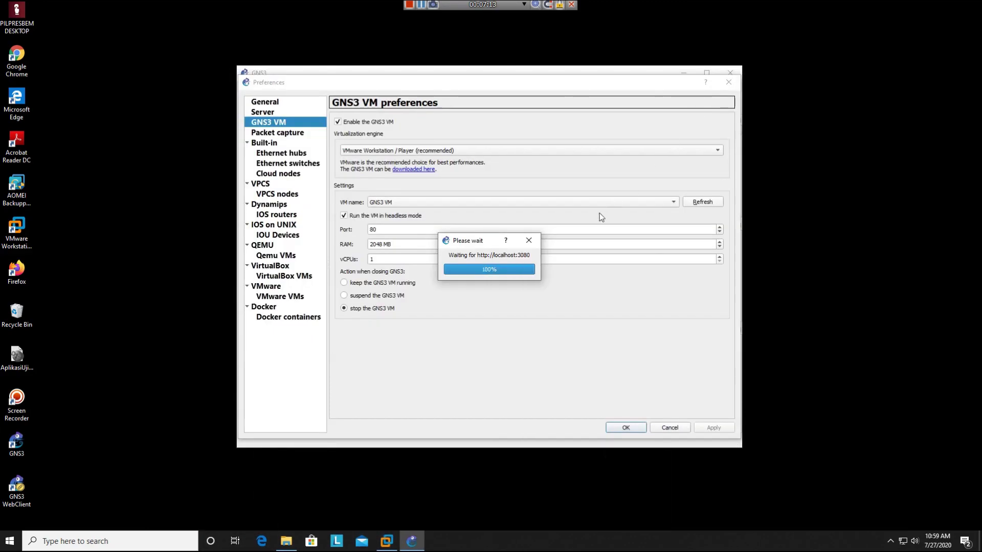
left_click(388, 545)
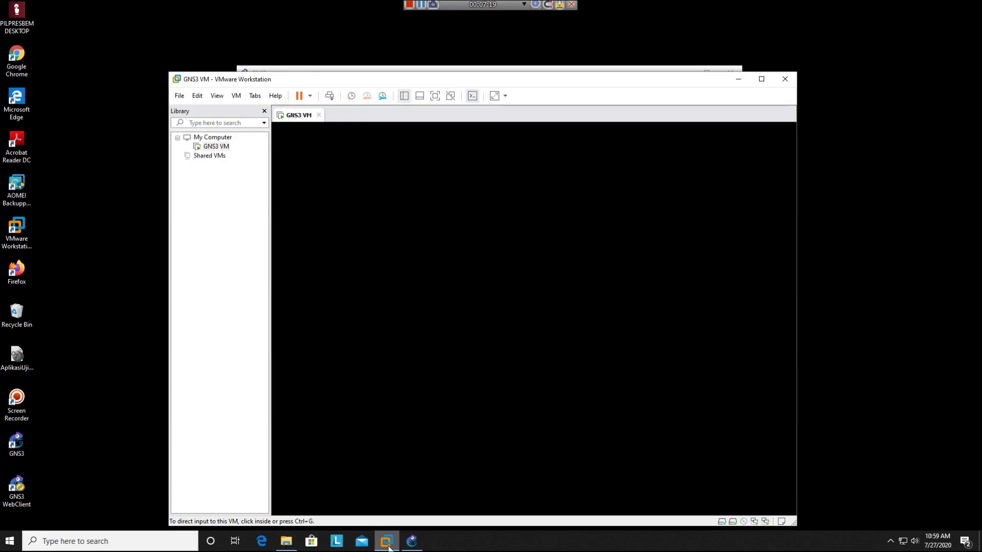
left_click(388, 546)
left_click(389, 546)
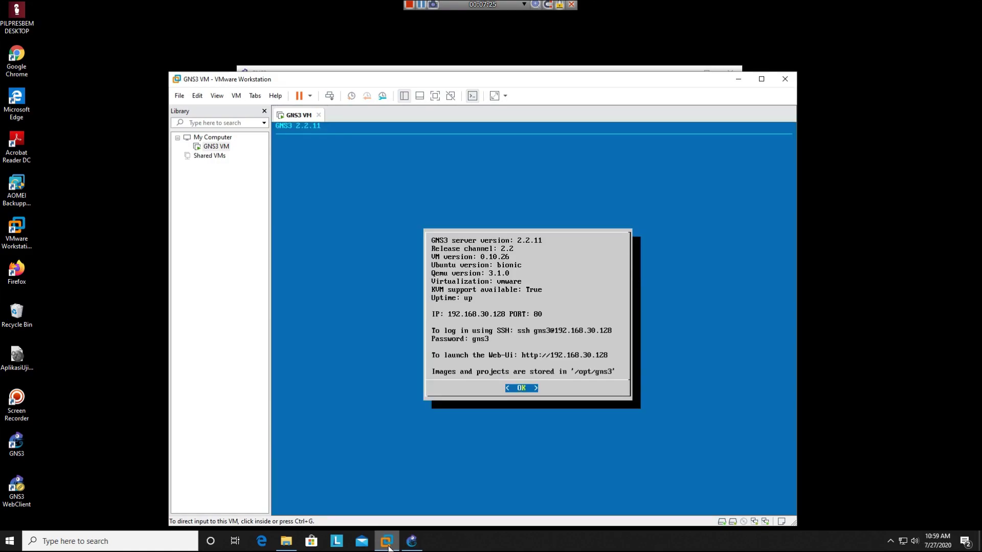
left_click(389, 546)
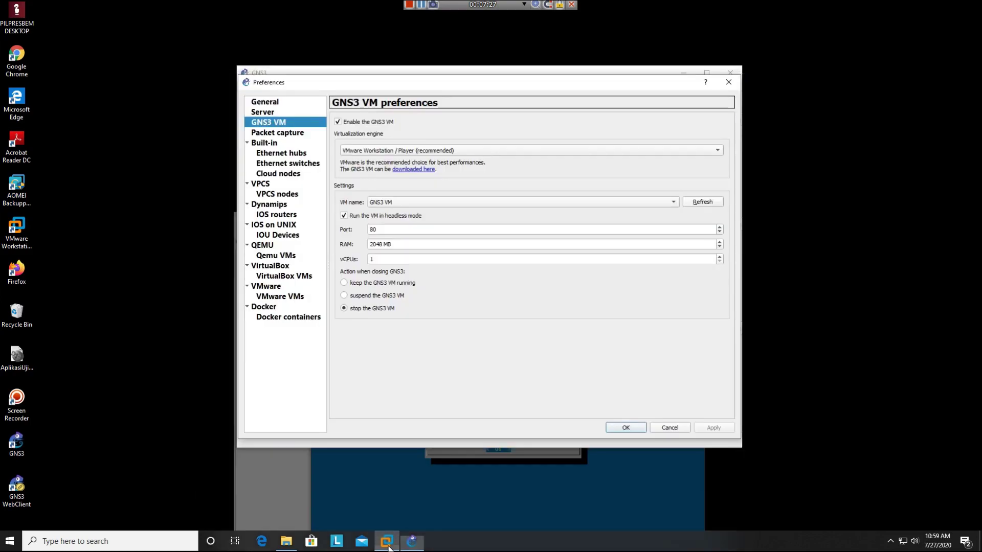
- Close Preferences, create the blank project 'project1', maximize GNS3, and show all devices
left_click(627, 428)
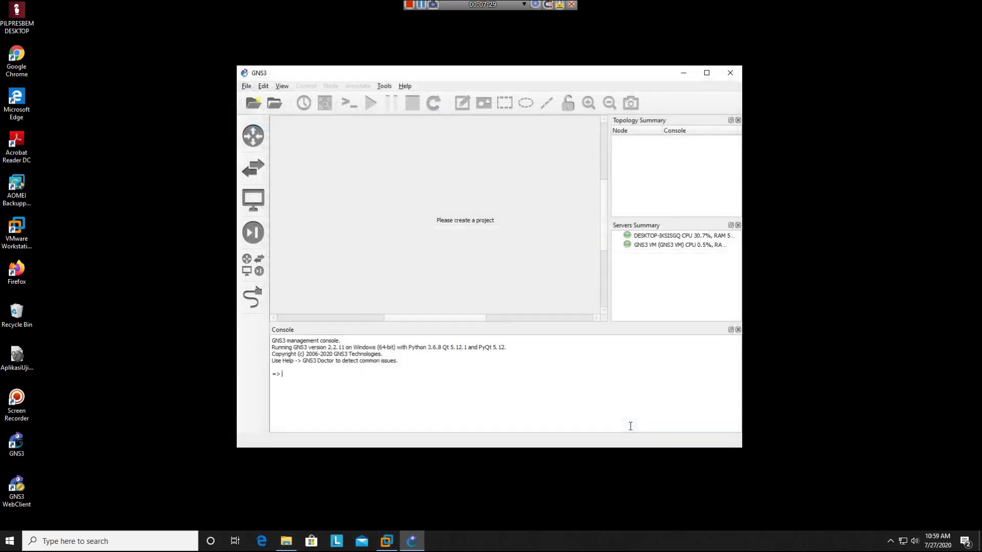
left_click(648, 246)
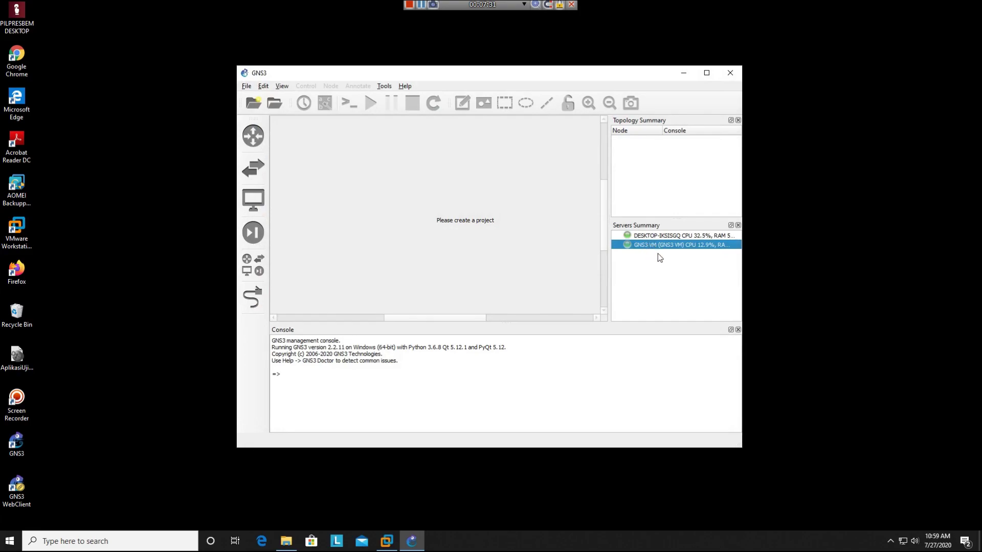
left_click(253, 103)
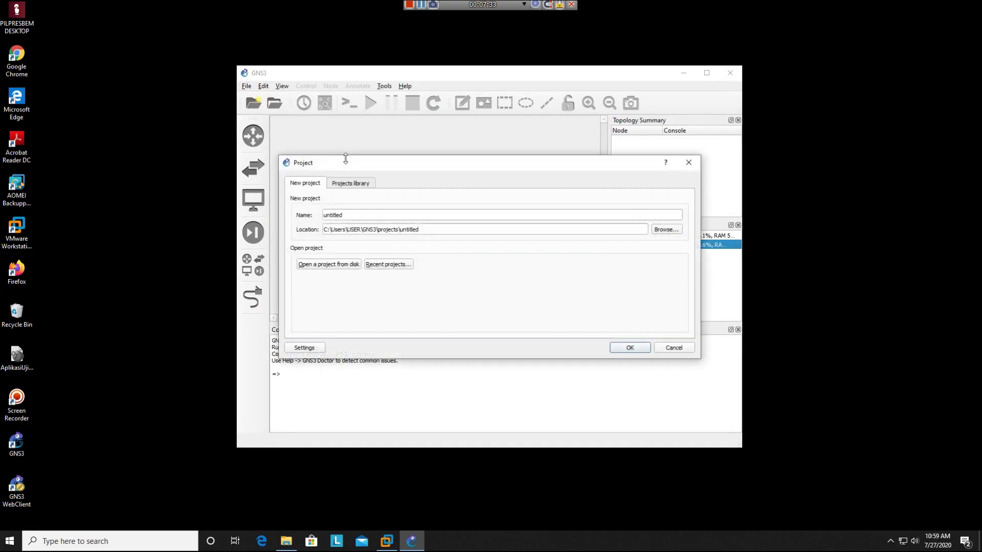
double_click(401, 219)
type("p")
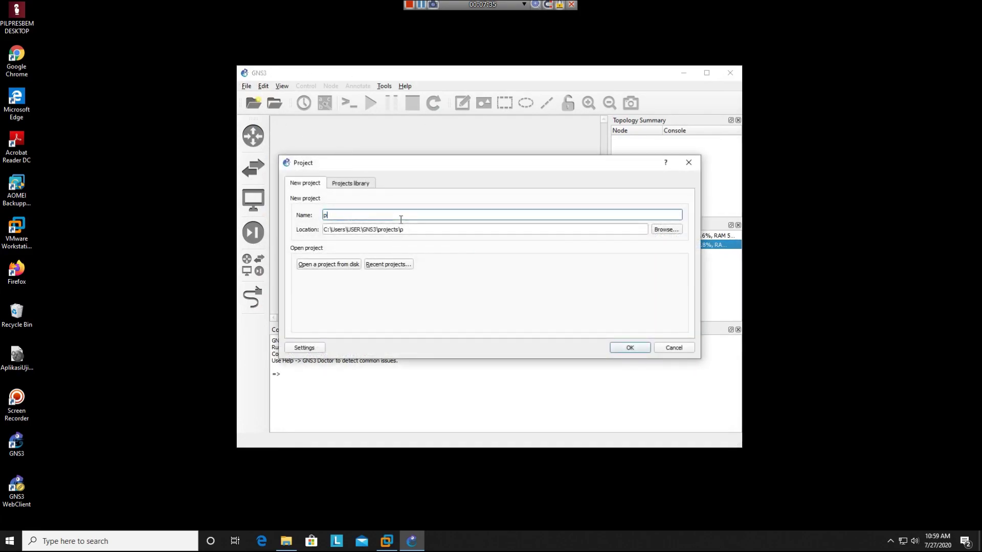
type("roject1")
key("Return")
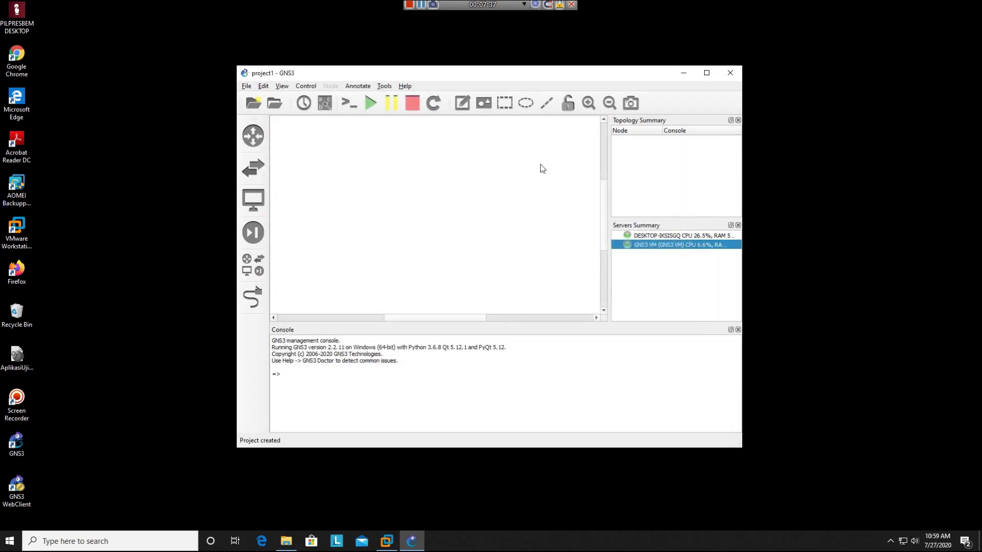
left_click(707, 72)
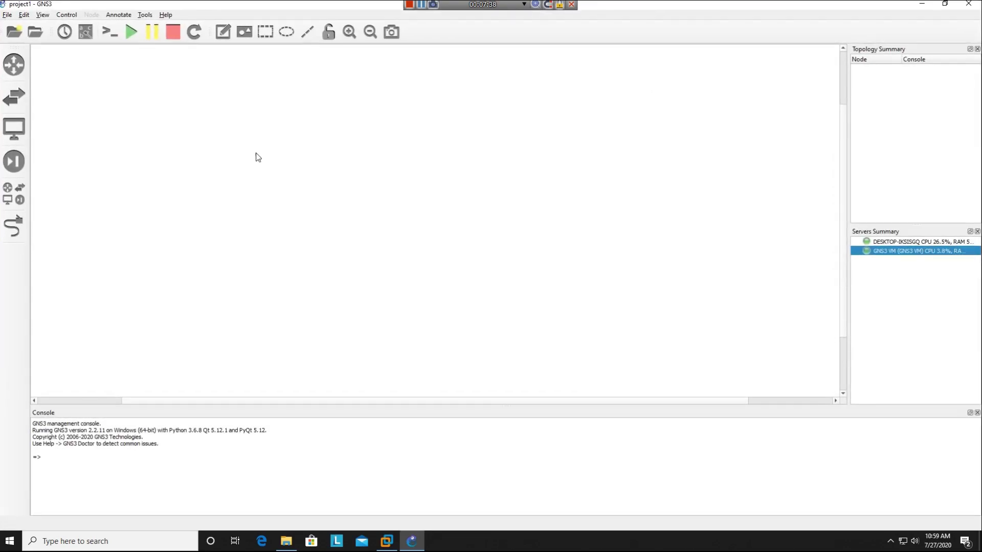
left_click(8, 194)
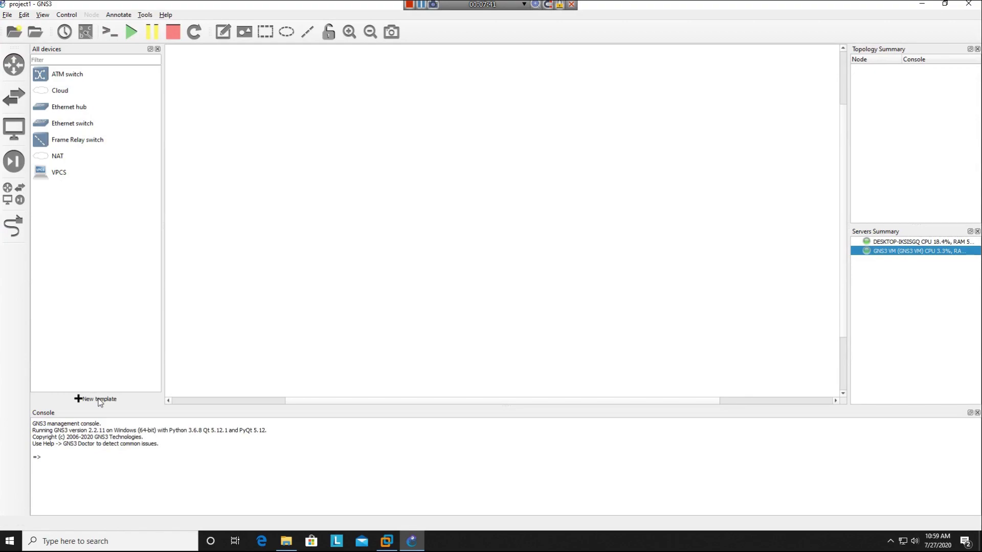
- Import the mikrotik-chr appliance file from E:\gns3-appliance as a new template
left_click(98, 400)
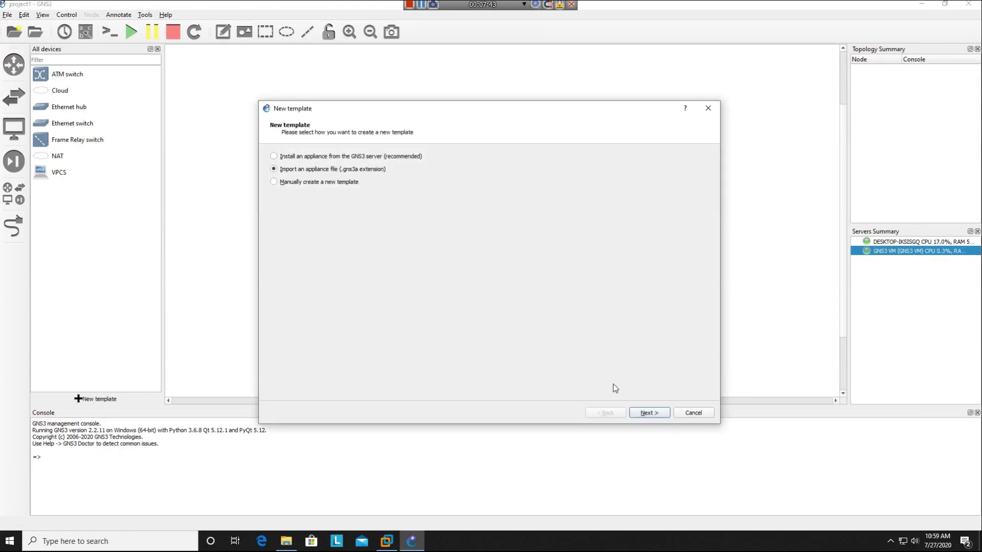
left_click(649, 413)
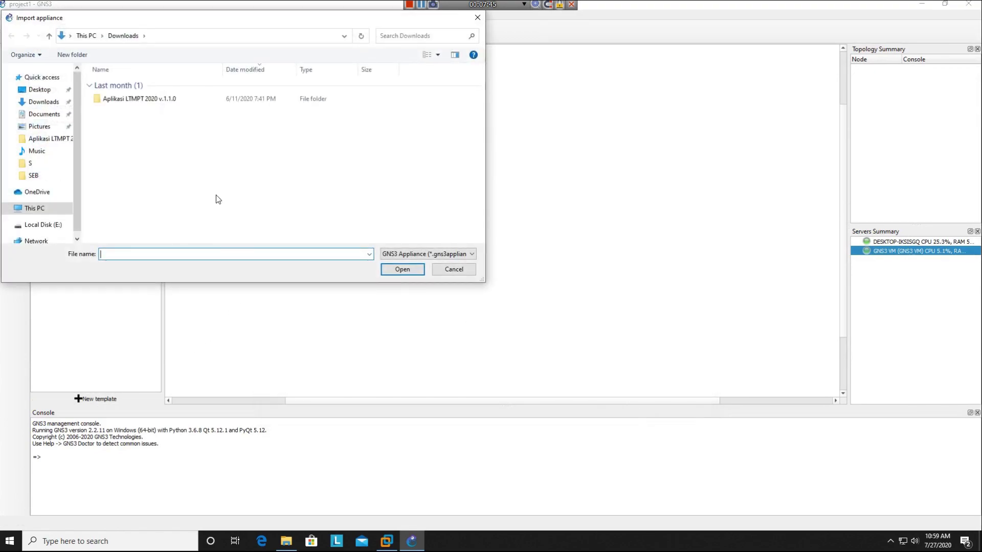
left_click(34, 225)
left_click(44, 209)
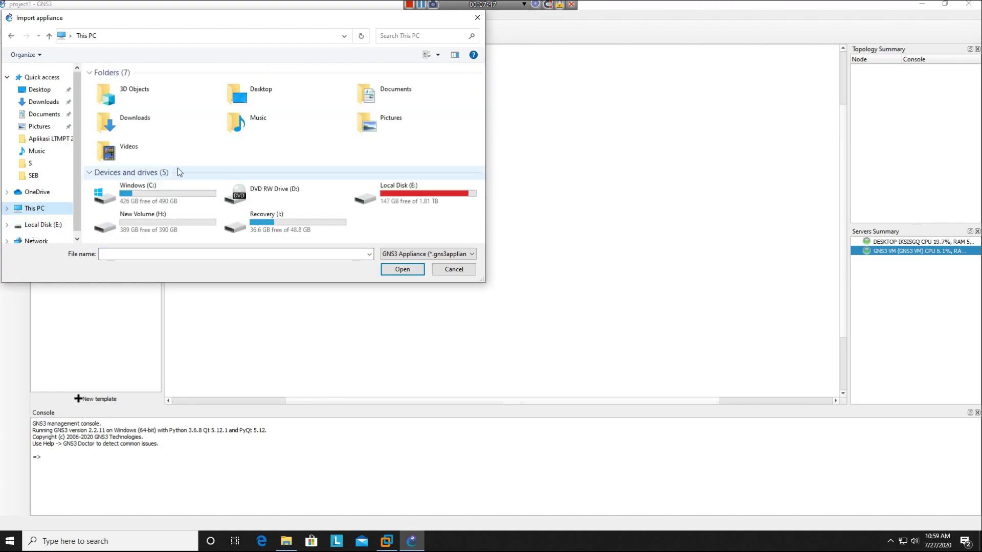
double_click(352, 196)
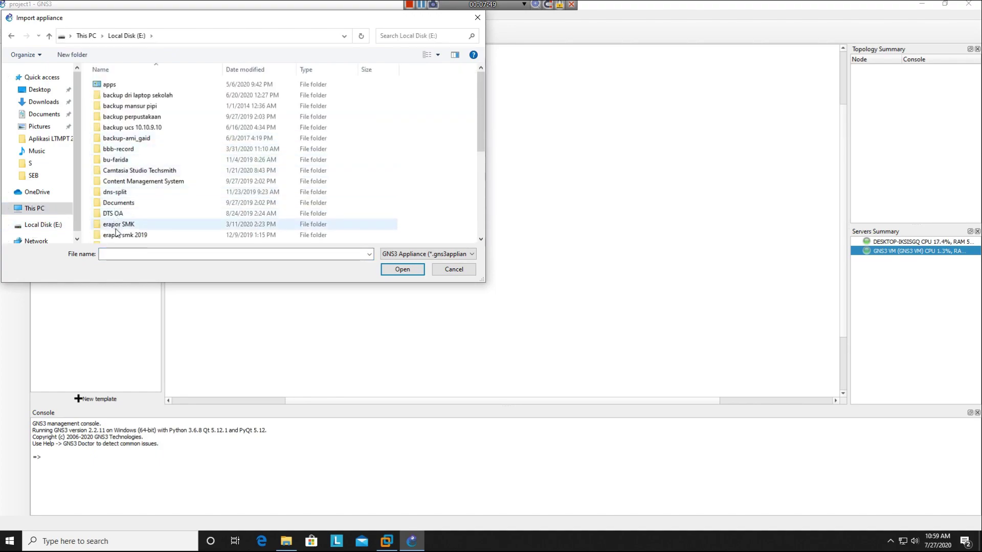
scroll(119, 204, "down", 1)
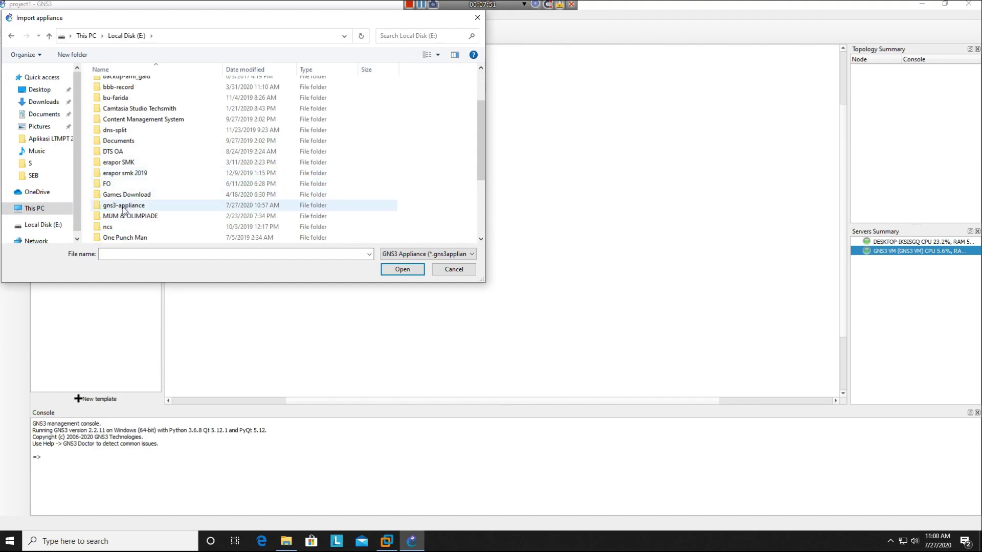
double_click(125, 205)
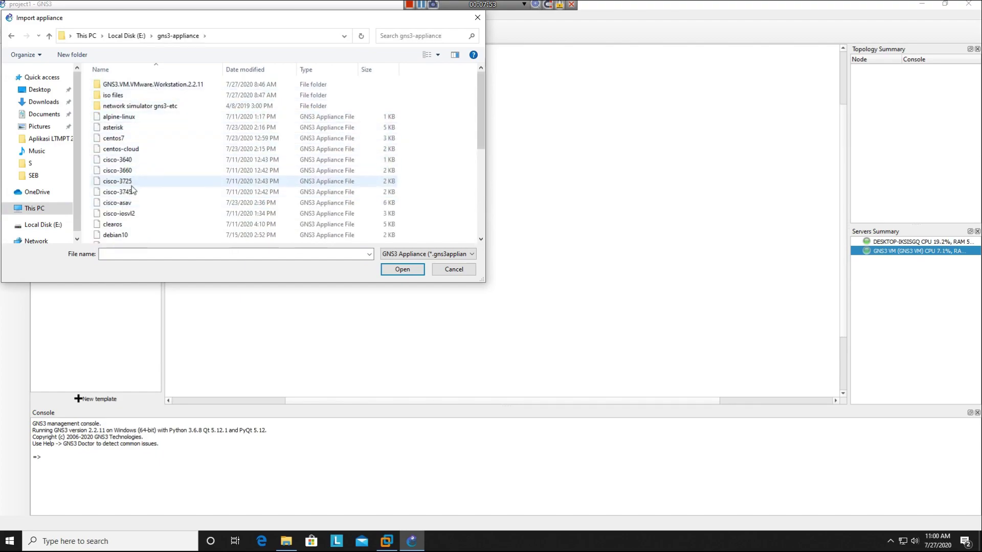
scroll(139, 165, "down", 4)
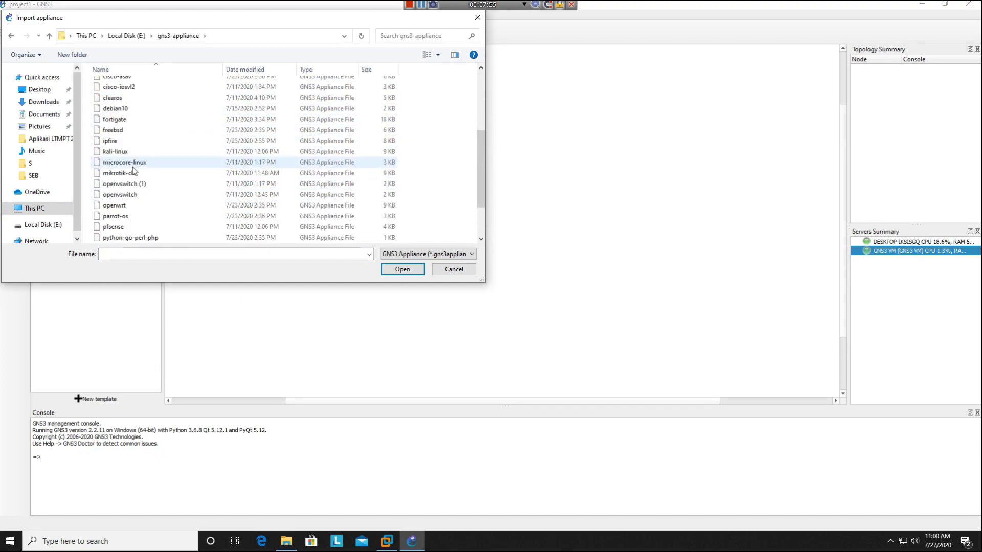
double_click(134, 176)
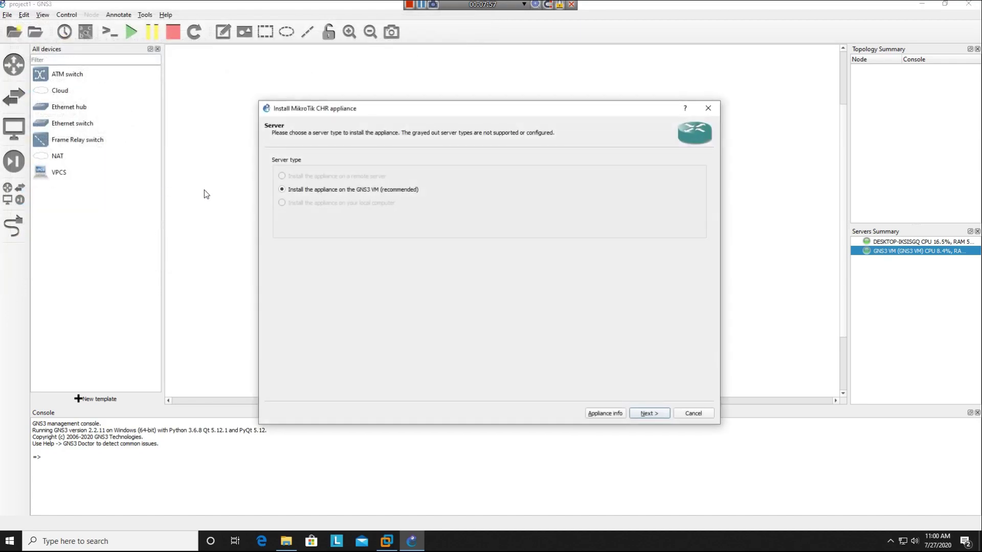
- Keep the GNS3 VM server and default Qemu binary, and add a MikroTik CHR version named '1'
left_click(648, 415)
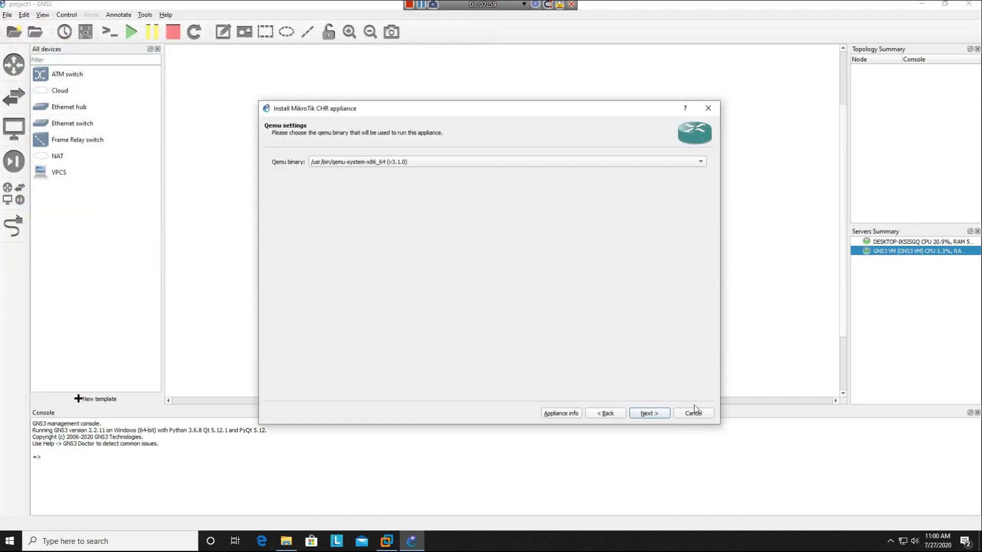
left_click(647, 414)
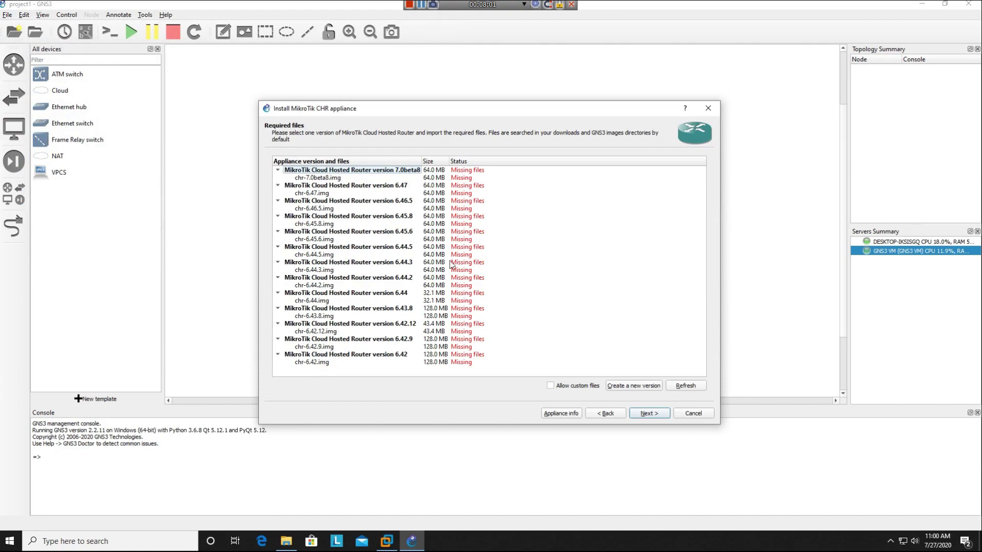
left_click(351, 171)
left_click(337, 178)
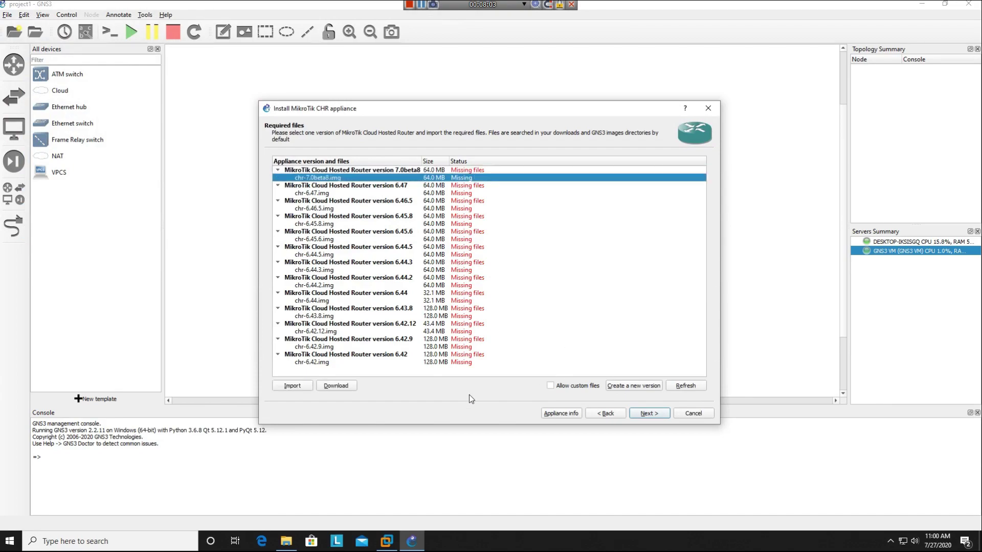
left_click(628, 387)
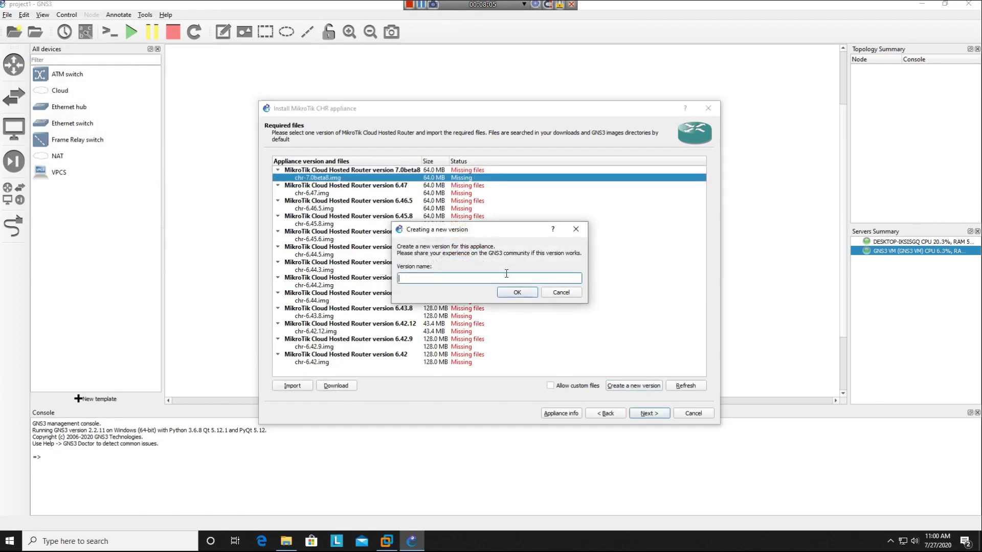
type("1")
left_click(517, 292)
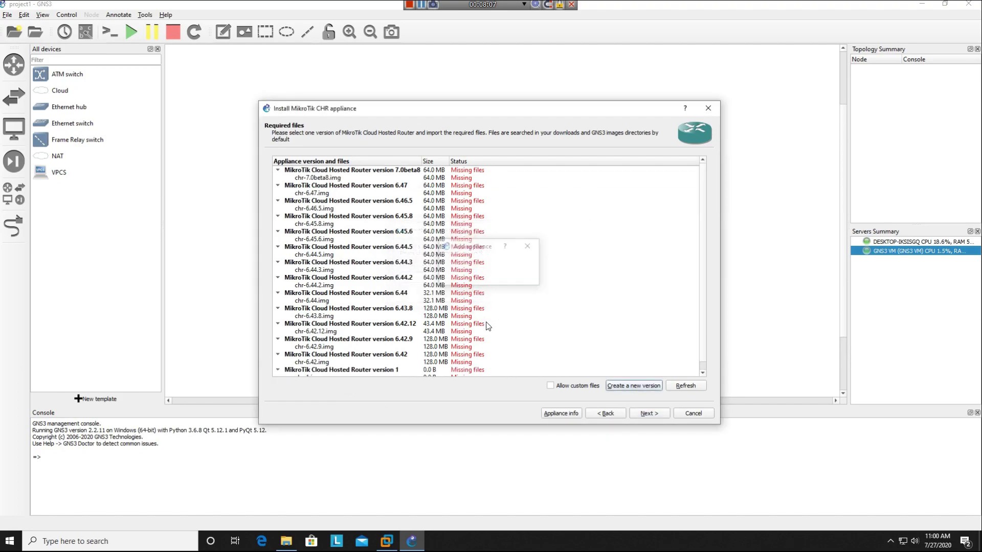
- Extract the chr-6.47 archive and import its disk image for version 1
left_click(296, 389)
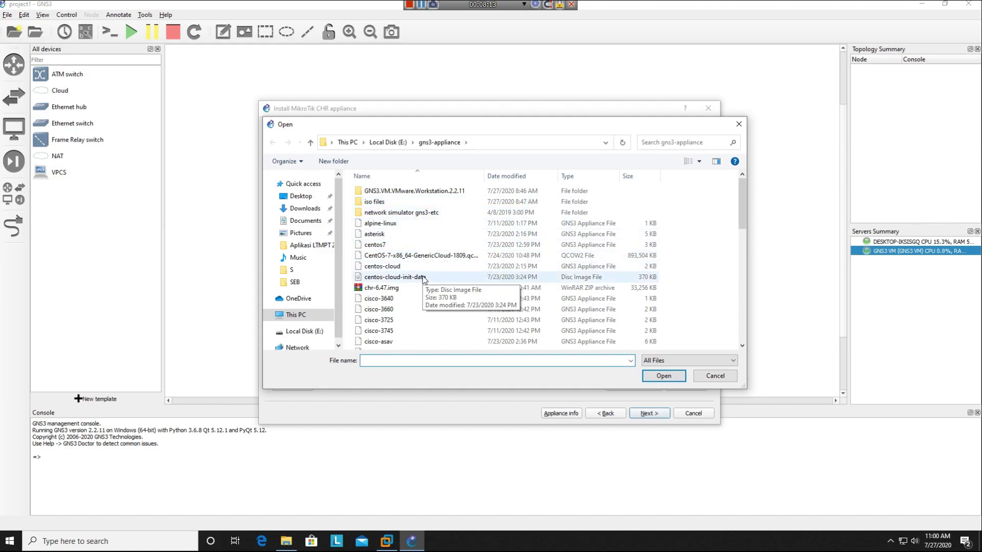
scroll(424, 280, "down", 4)
scroll(423, 280, "up", 2)
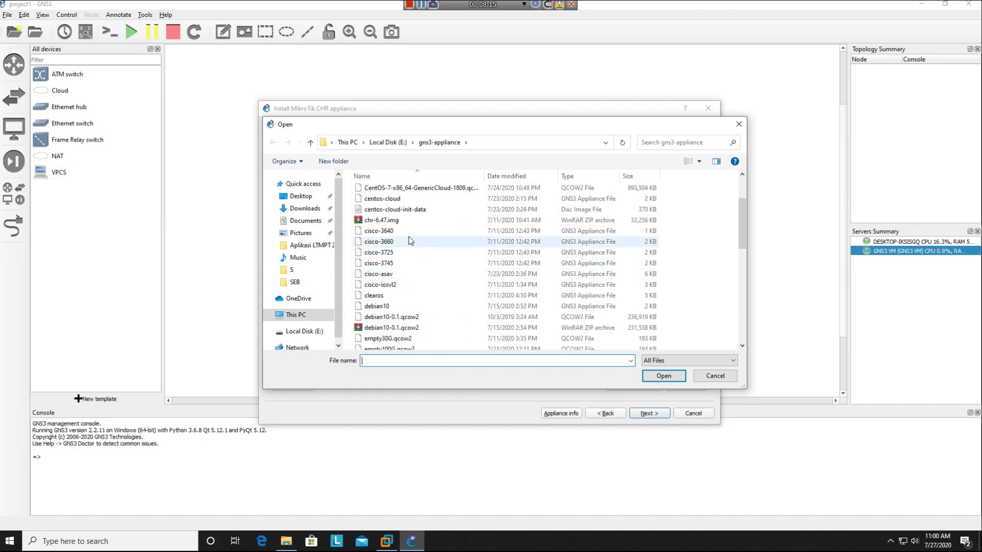
left_click(398, 220)
scroll(398, 220, "down", 8)
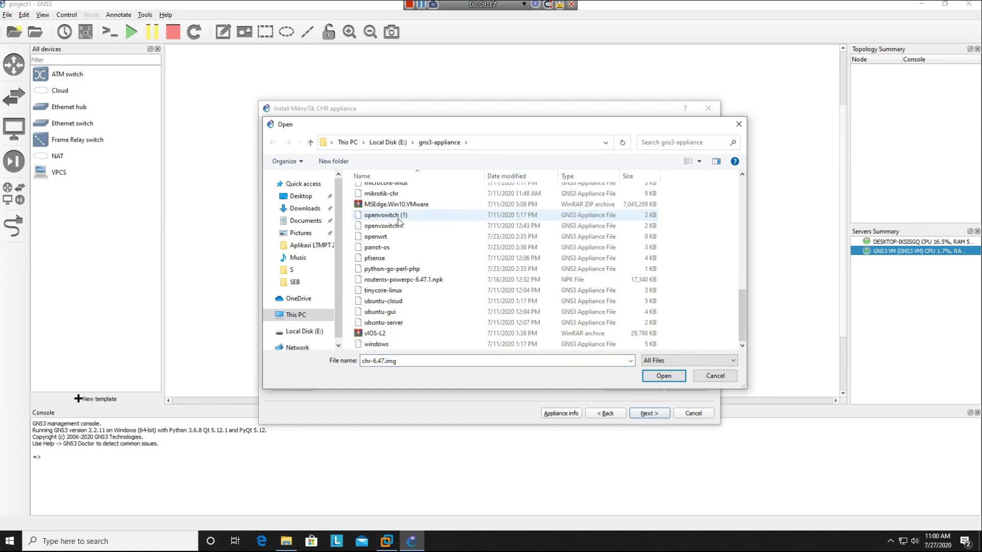
scroll(398, 219, "up", 10)
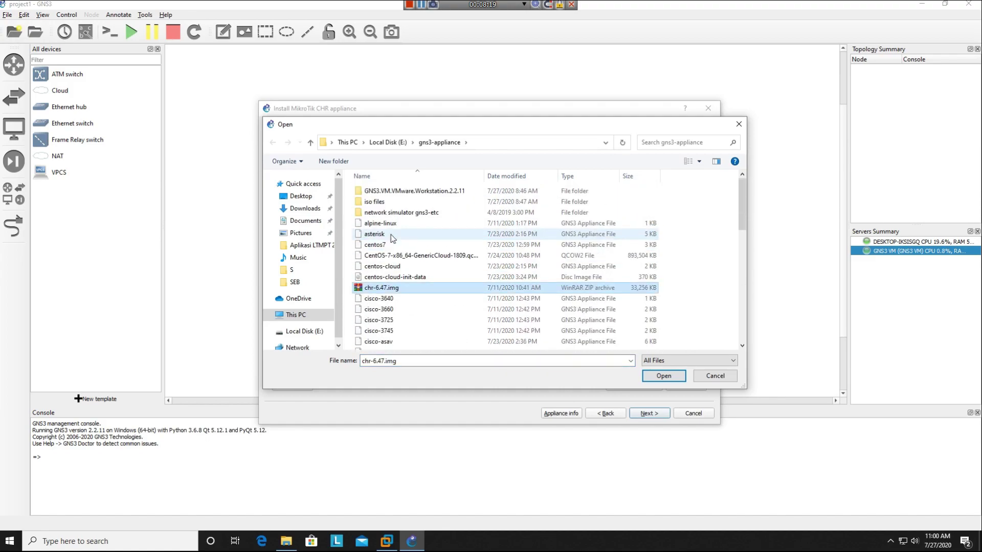
right_click(371, 288)
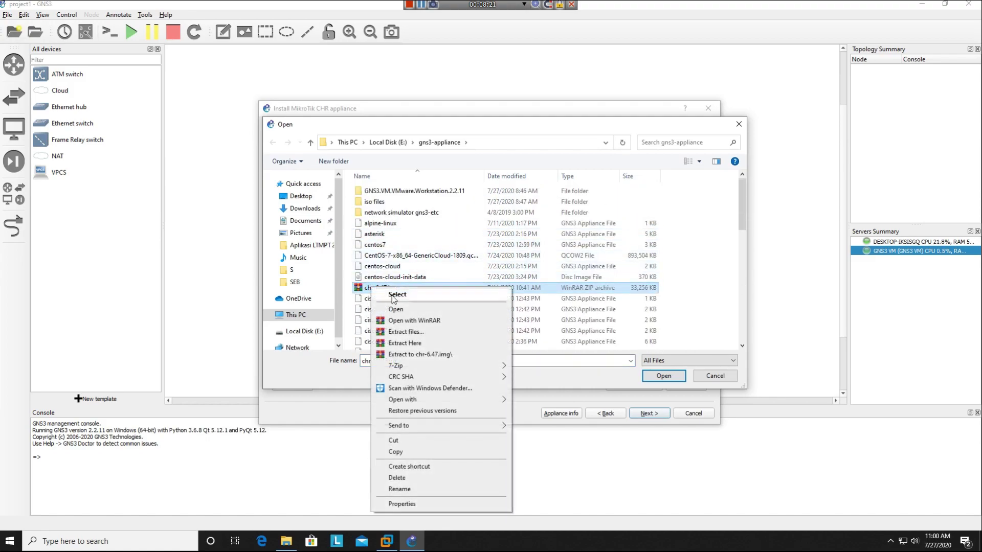
left_click(416, 346)
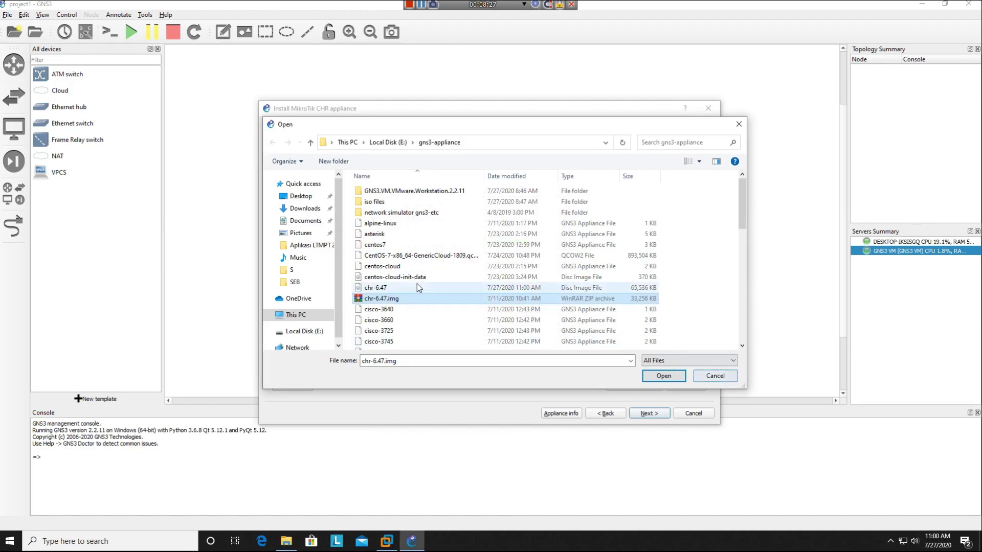
double_click(381, 289)
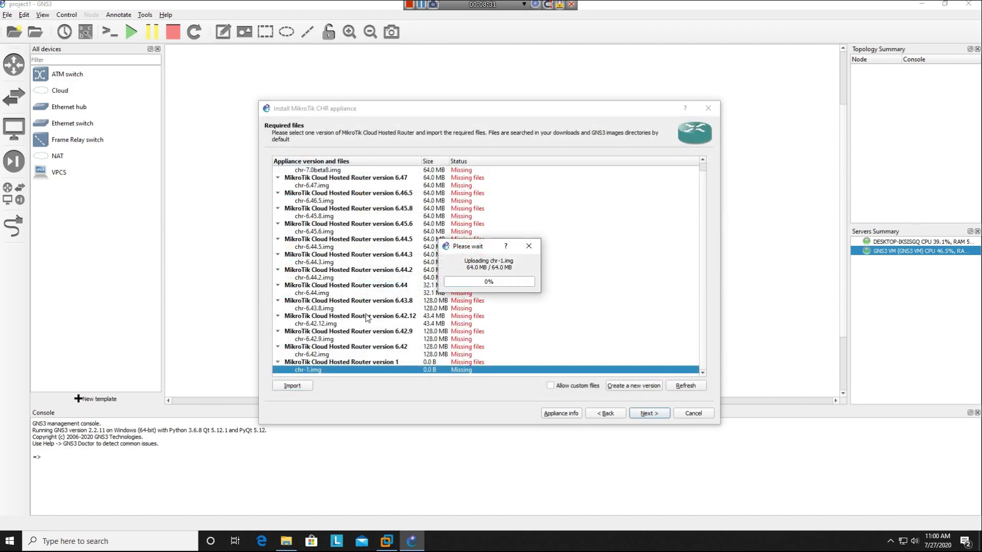
- Install MikroTik CHR version 1 and finish creating the MikroTik CHR 1 template
left_click(384, 364)
left_click(385, 370)
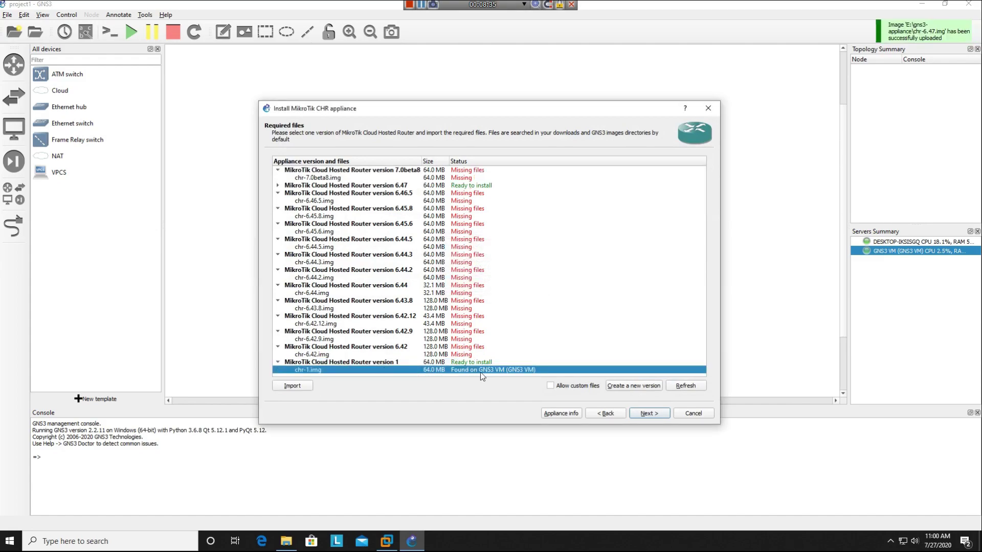
left_click(666, 418)
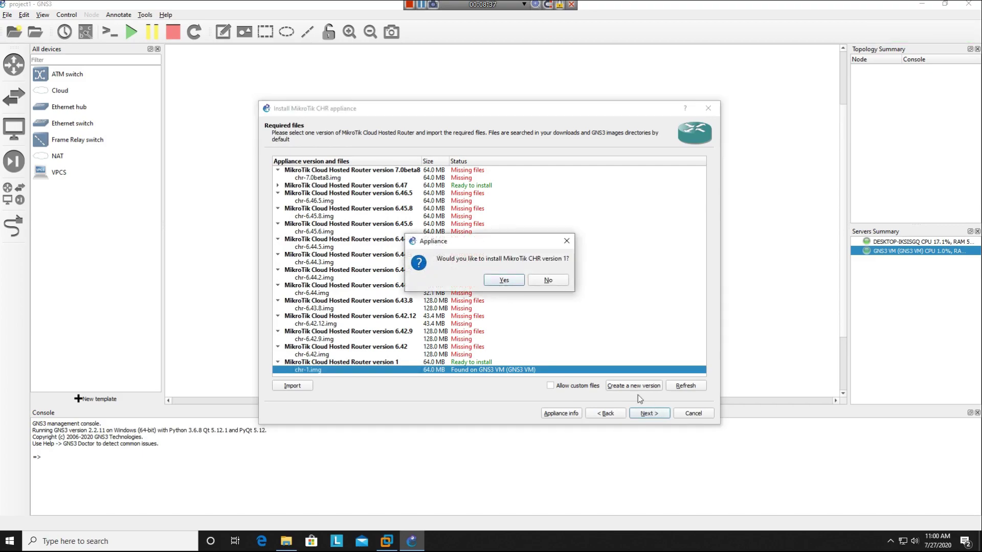
left_click(504, 281)
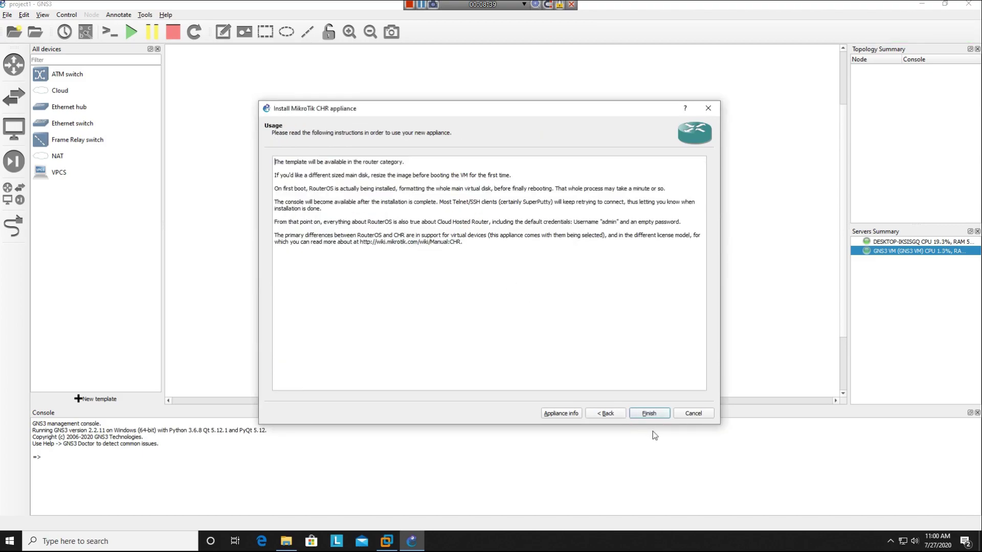
left_click(654, 417)
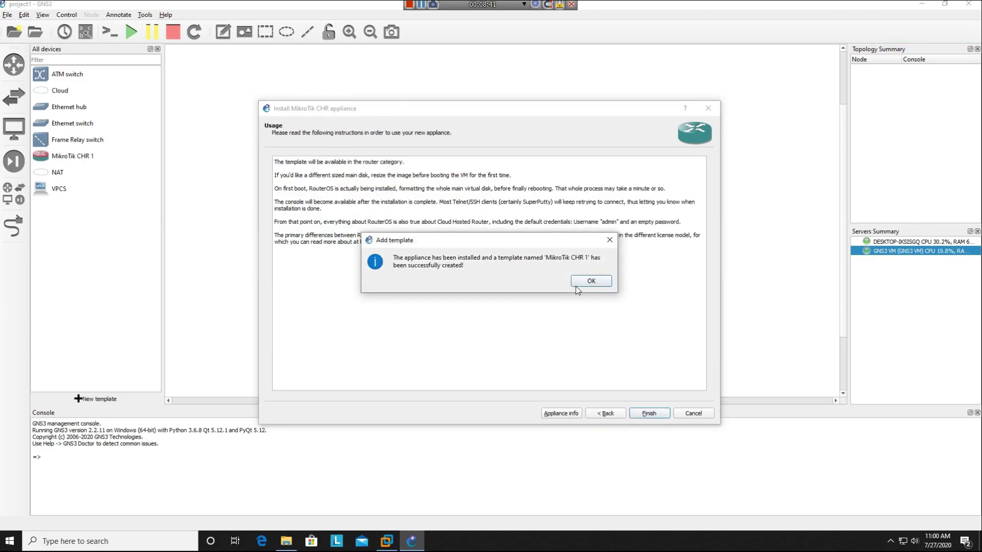
left_click(589, 288)
- In the MikroTik CHR 1 template's Network settings, raise the adapter count above 2
left_click(105, 160)
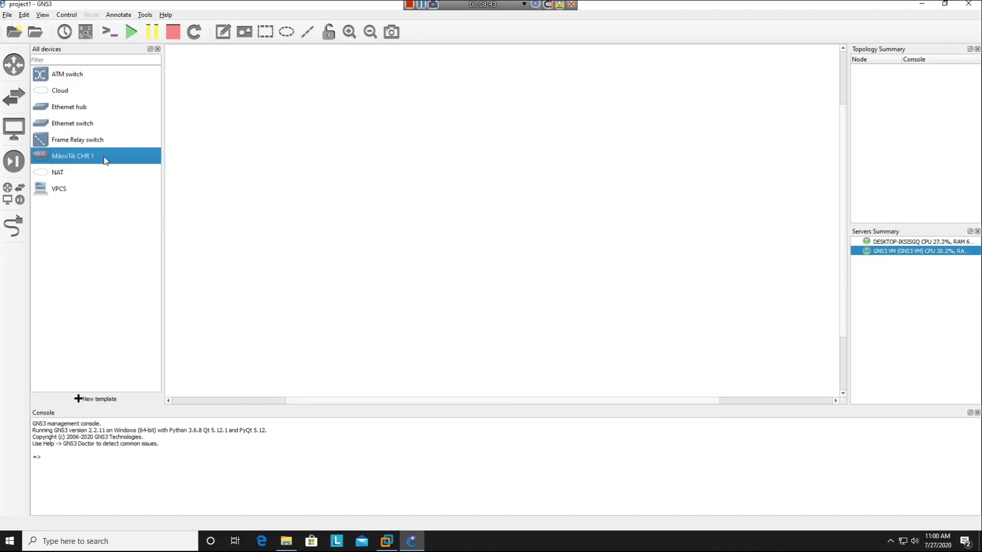
right_click(97, 163)
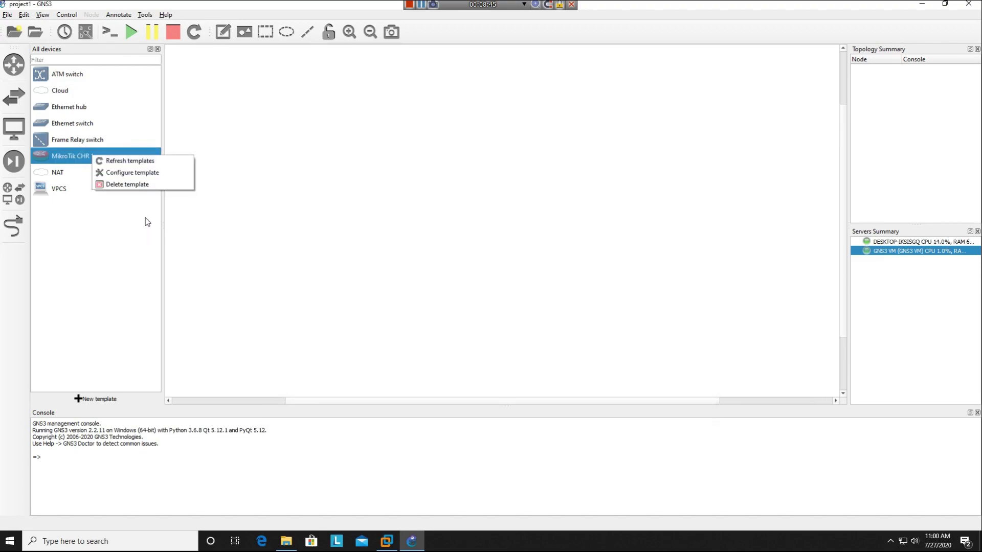
left_click(149, 171)
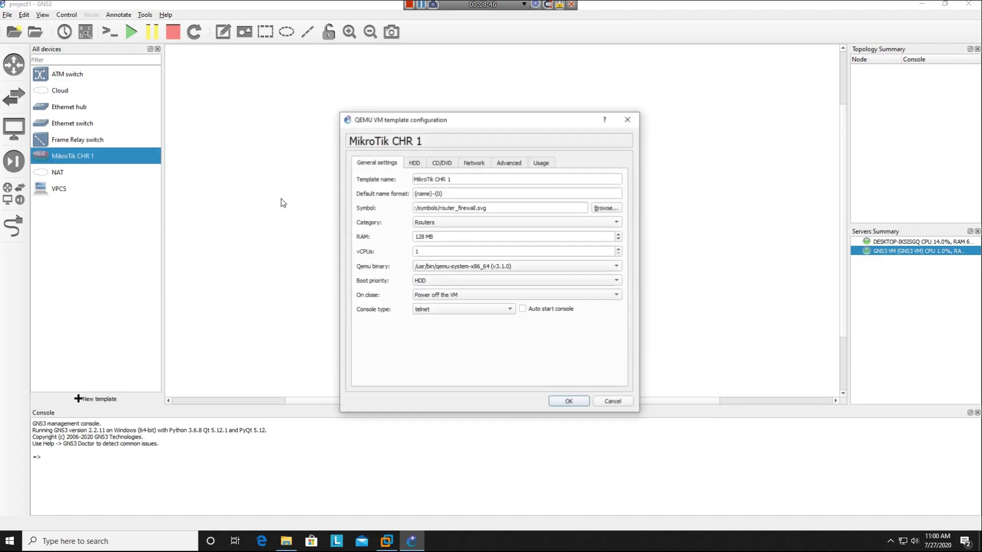
left_click(415, 163)
left_click(442, 162)
left_click(475, 163)
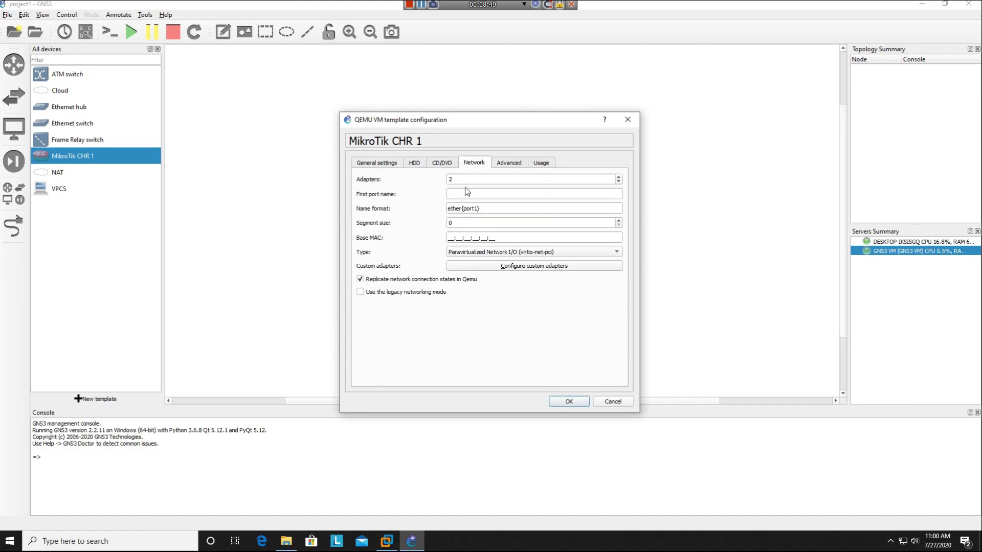
left_click(619, 176)
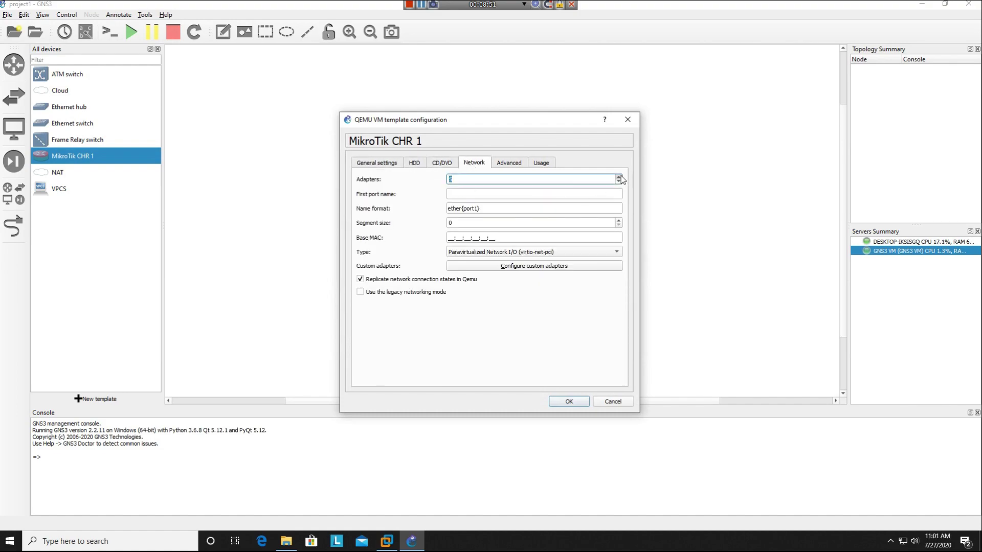
left_click(567, 402)
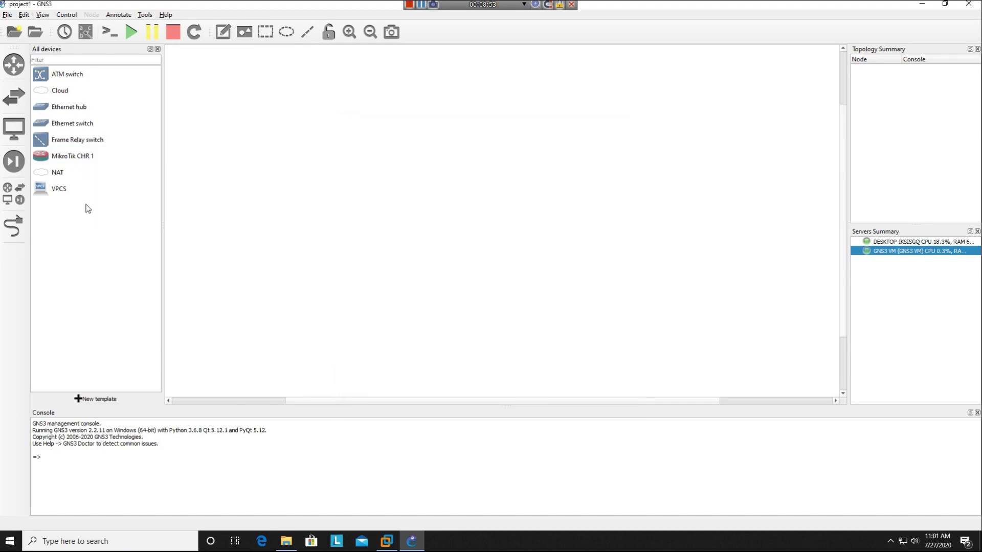
- Import the ubuntu-cloud appliance file as a new template and advance to Qemu settings
left_click(95, 400)
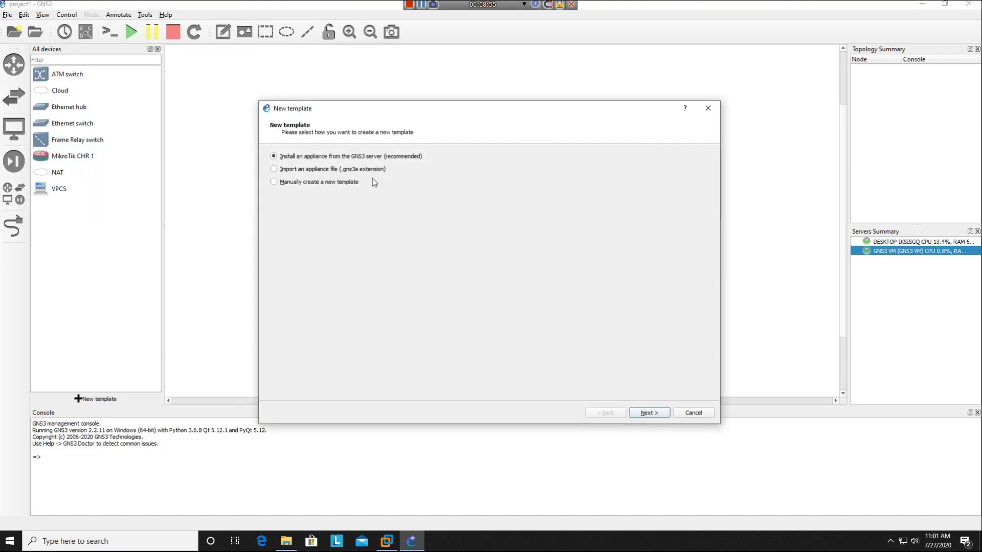
left_click(660, 412)
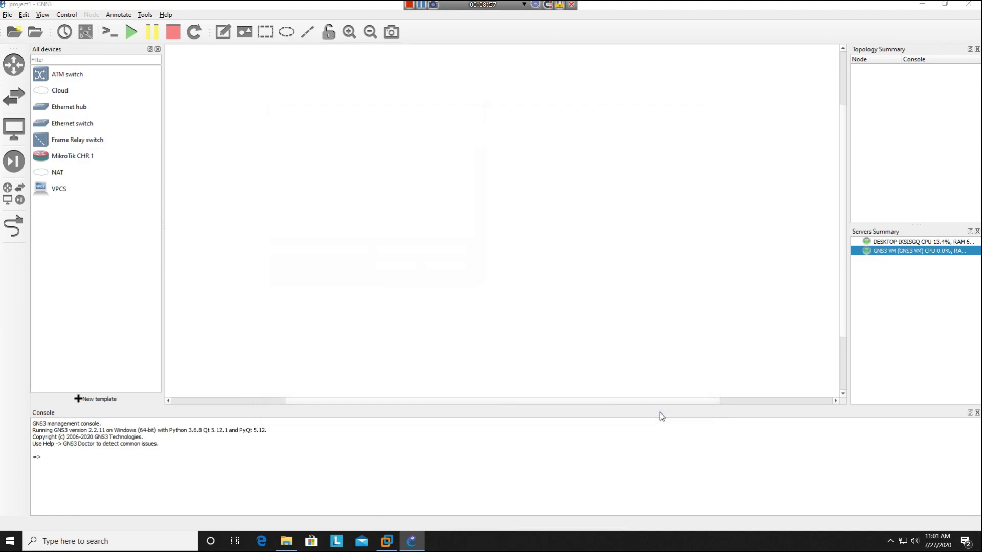
scroll(218, 153, "down", 8)
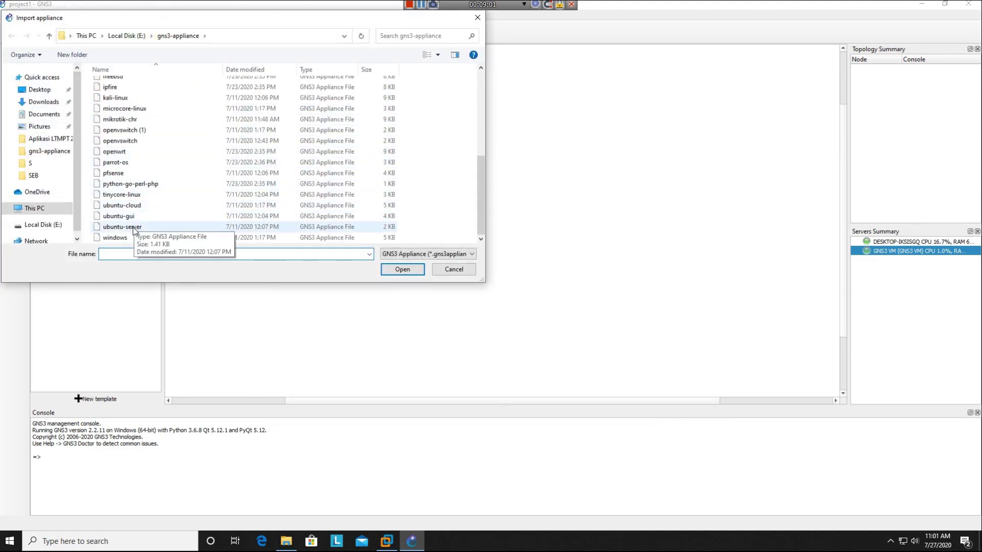
left_click(138, 207)
double_click(139, 207)
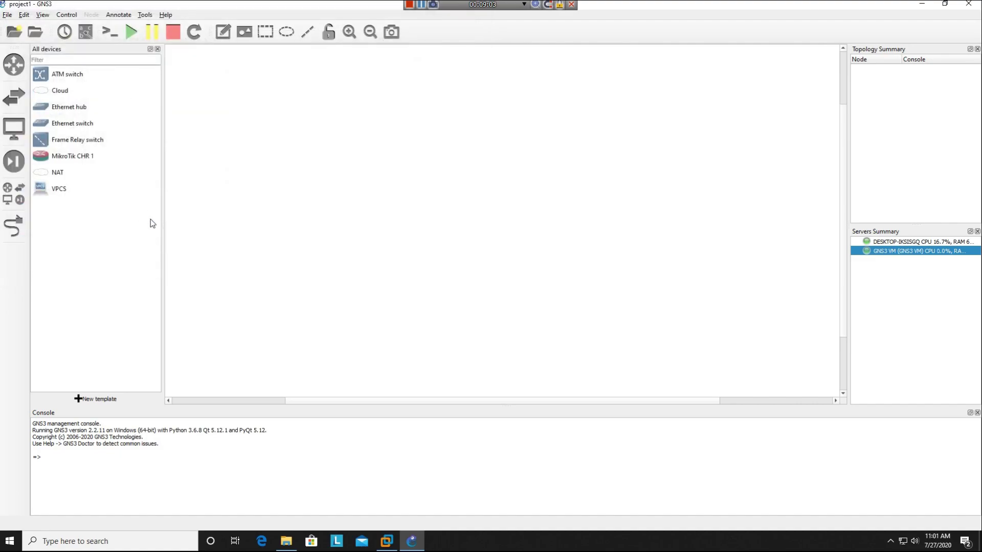
left_click(645, 414)
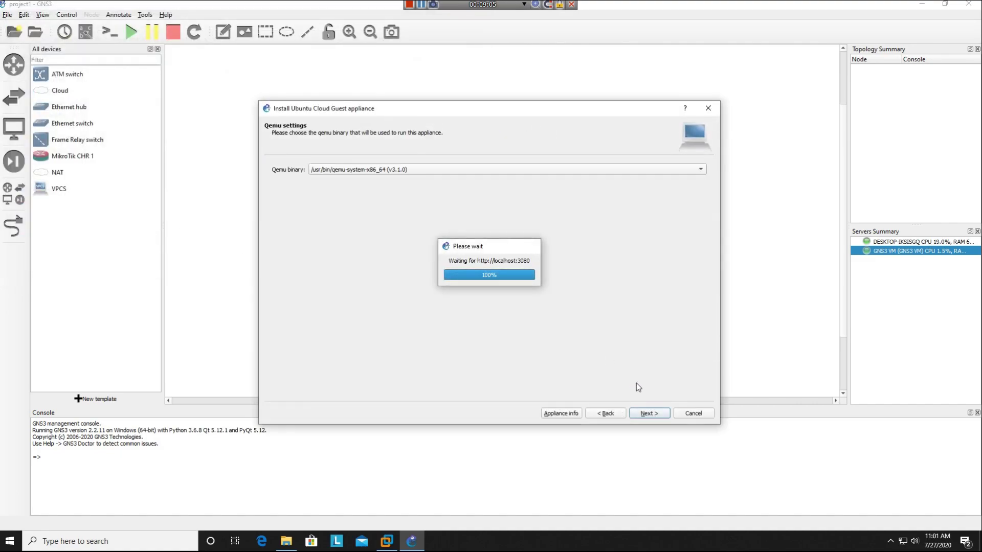
- Create a new Ubuntu Cloud Guest version named '1'
left_click(643, 415)
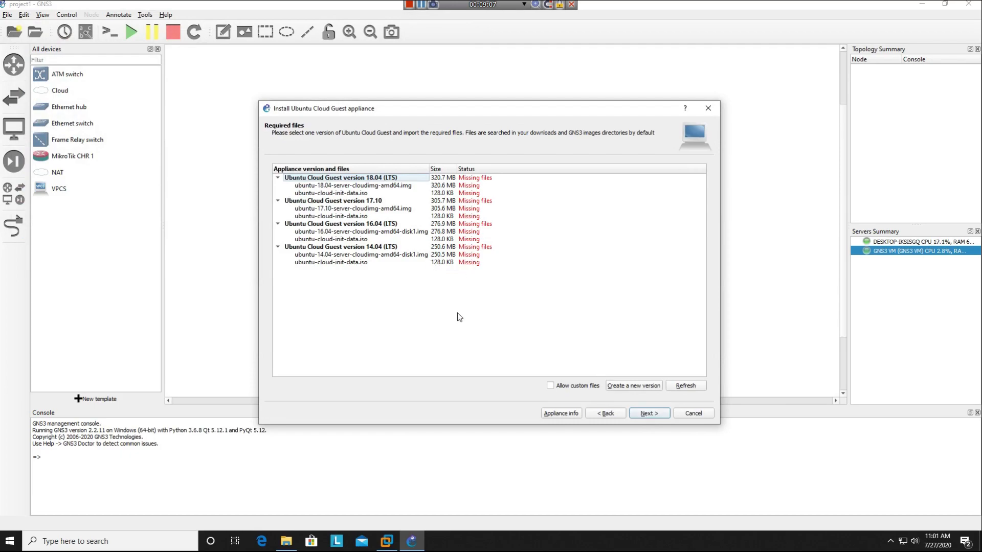
left_click(654, 387)
type("1")
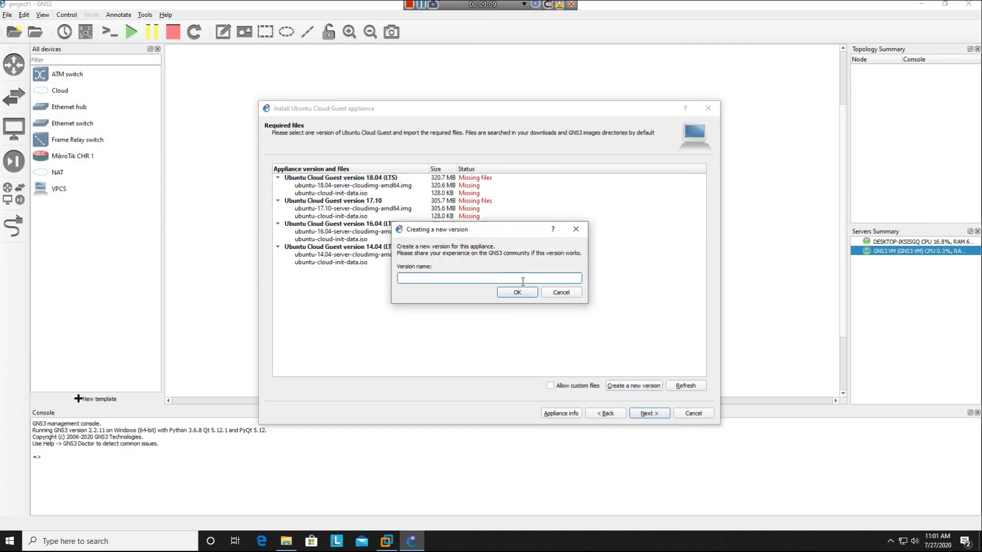
left_click(510, 293)
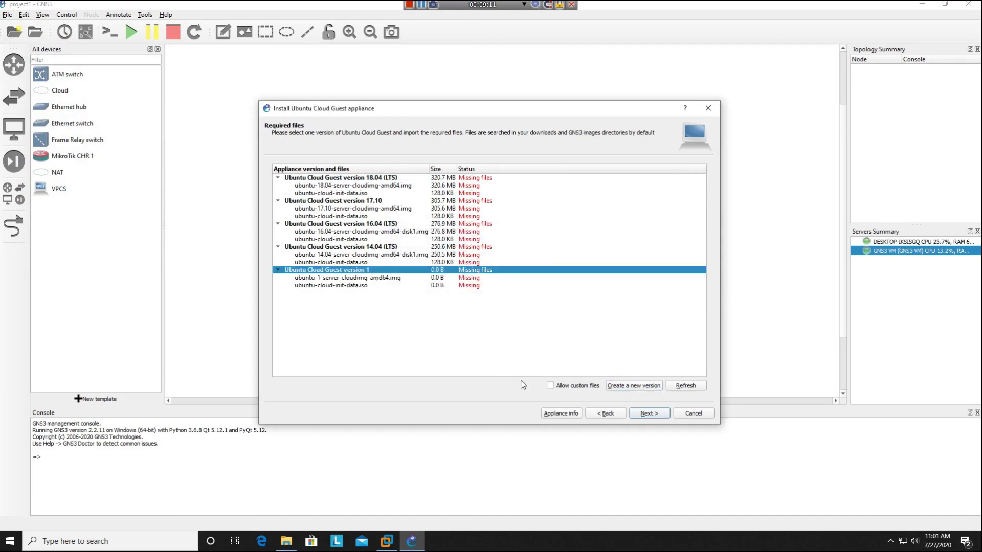
- Import ubuntu-cloud-init-data from the iso files folder as version 1's disk image
left_click(360, 279)
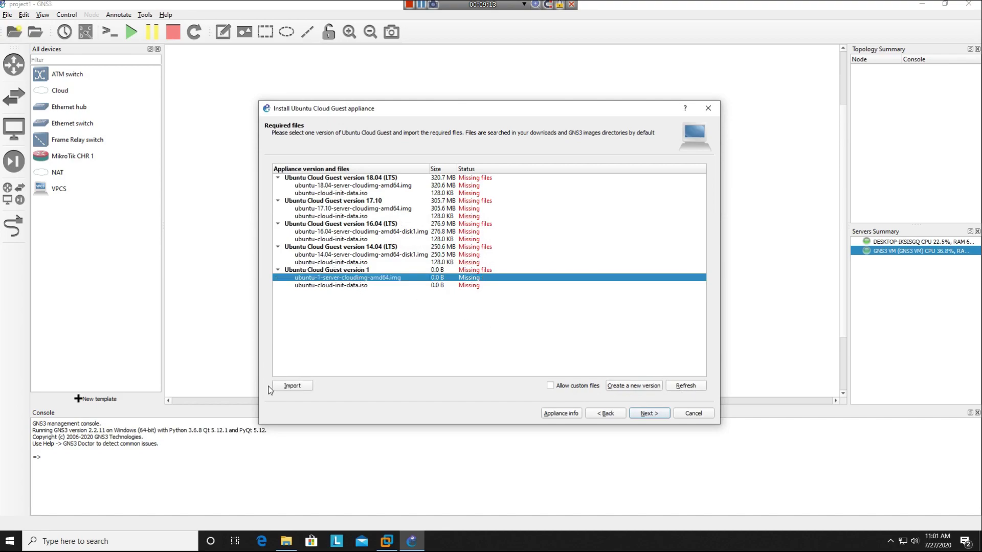
left_click(293, 387)
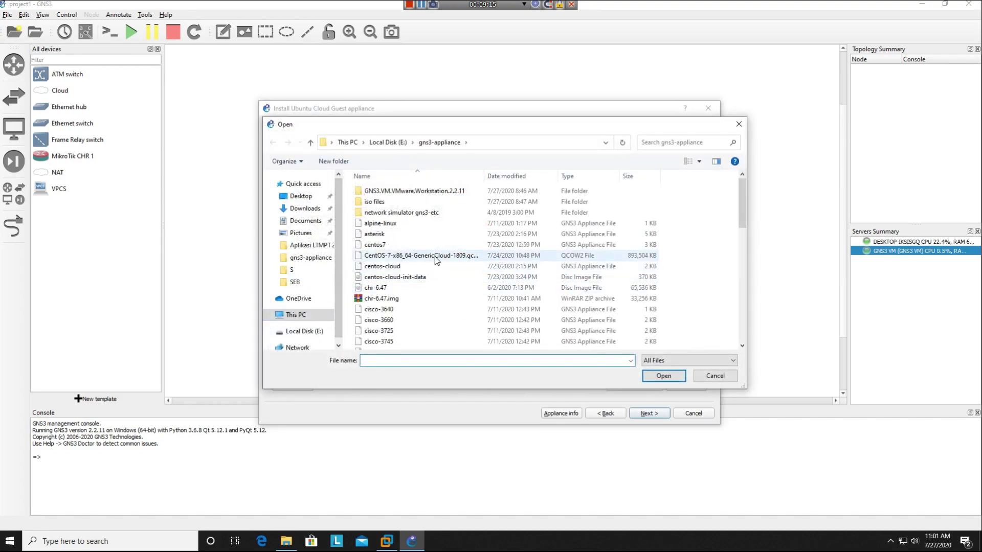
double_click(439, 201)
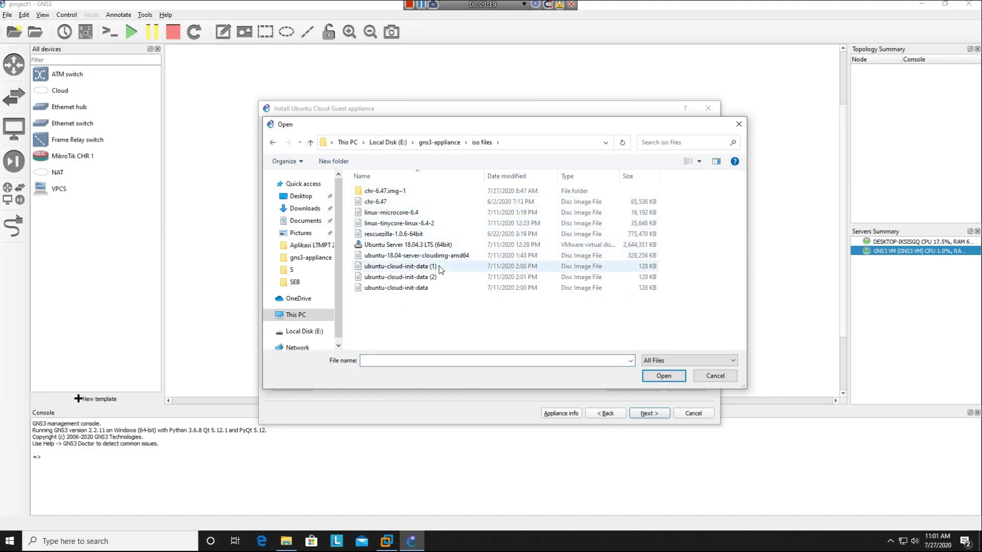
left_click_drag(444, 132, 630, 104)
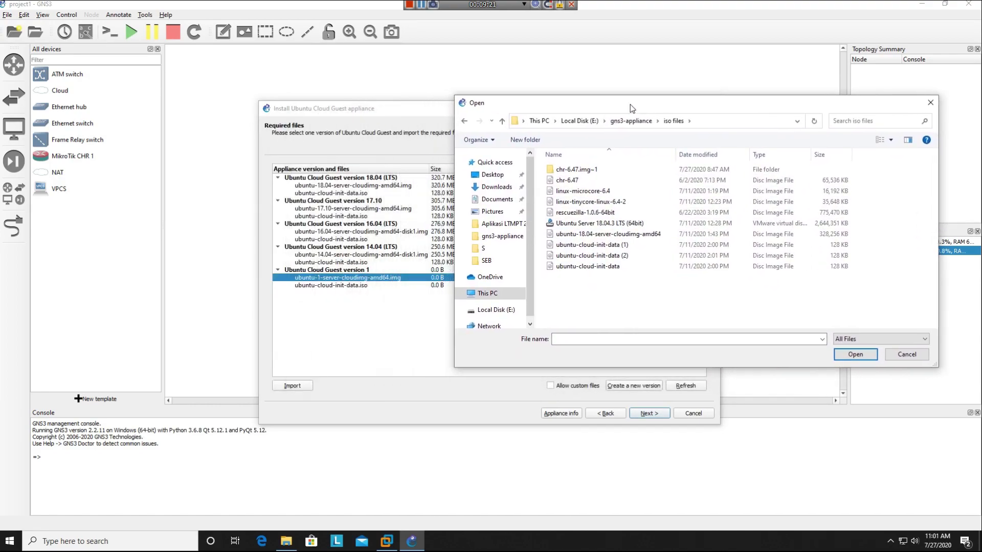
double_click(611, 267)
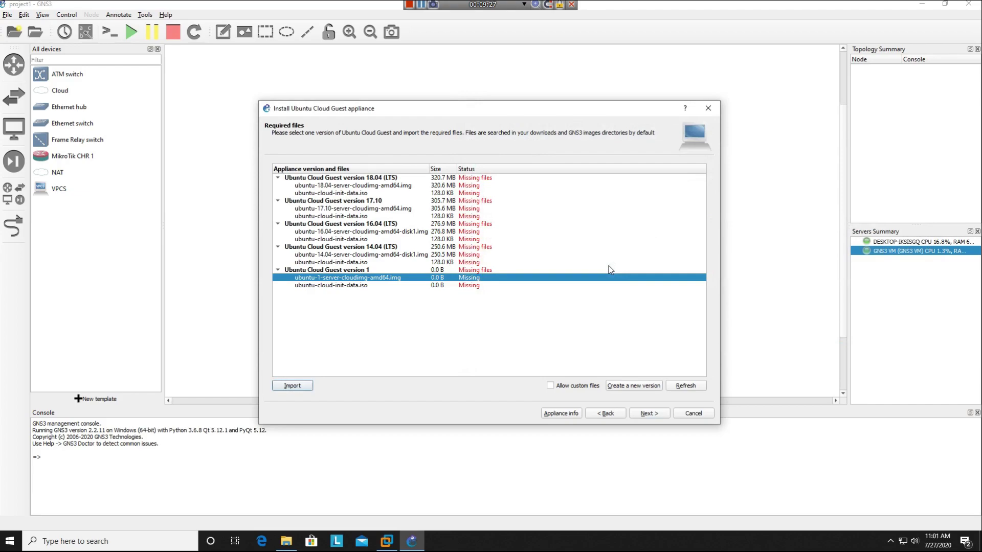
- Try importing a local file for the ubuntu-cloud-init-data.iso entry, then cancel the import
left_click(411, 286)
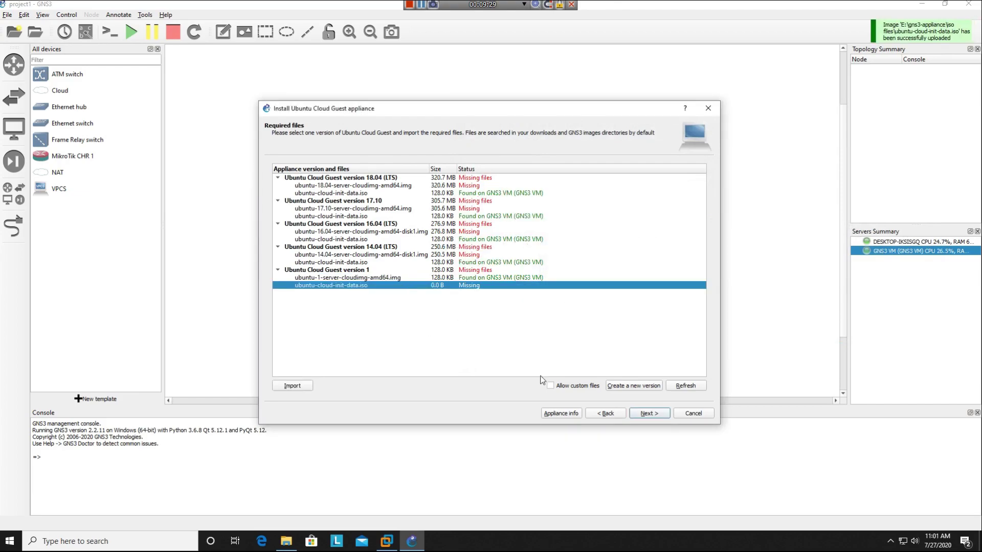
left_click(292, 385)
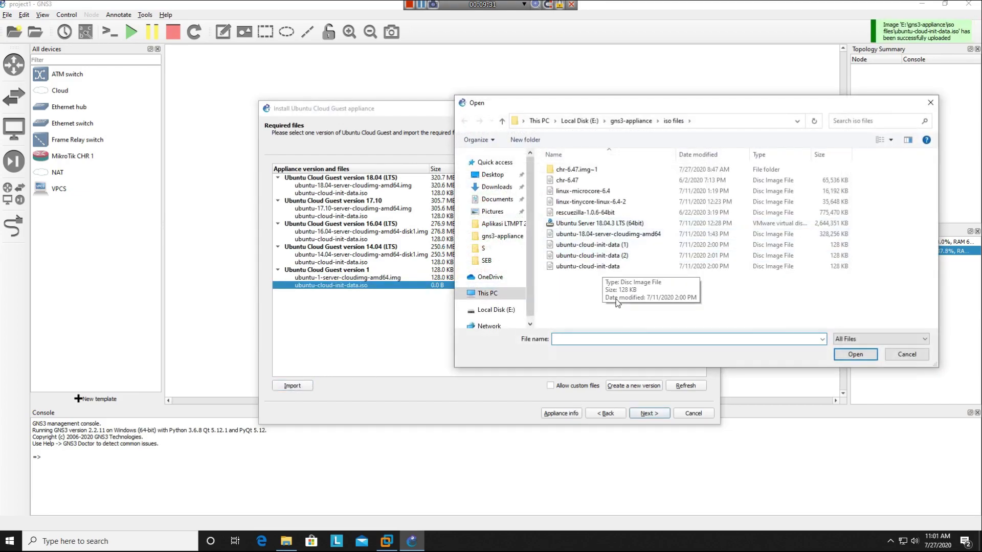
left_click(611, 226)
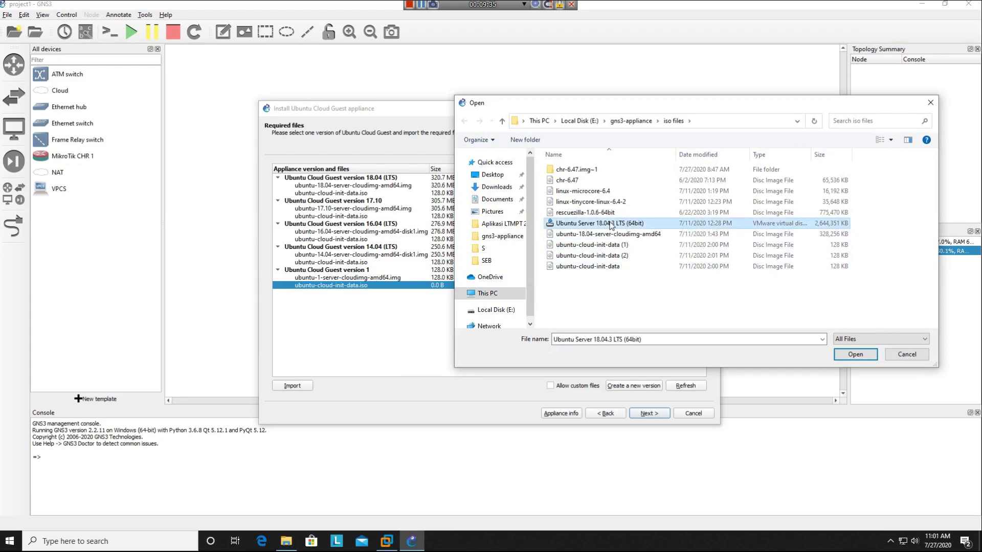
left_click(611, 235)
left_click(606, 204)
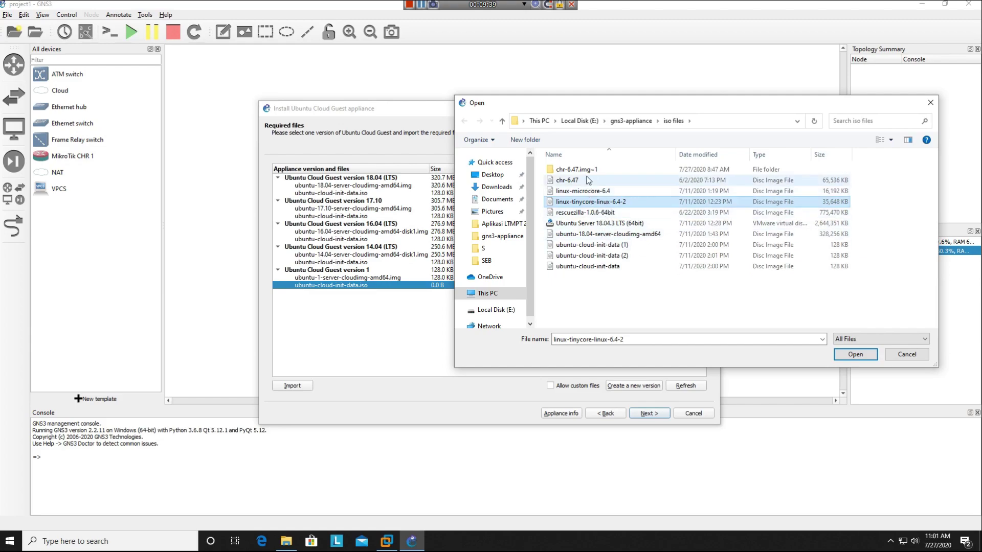
left_click(630, 123)
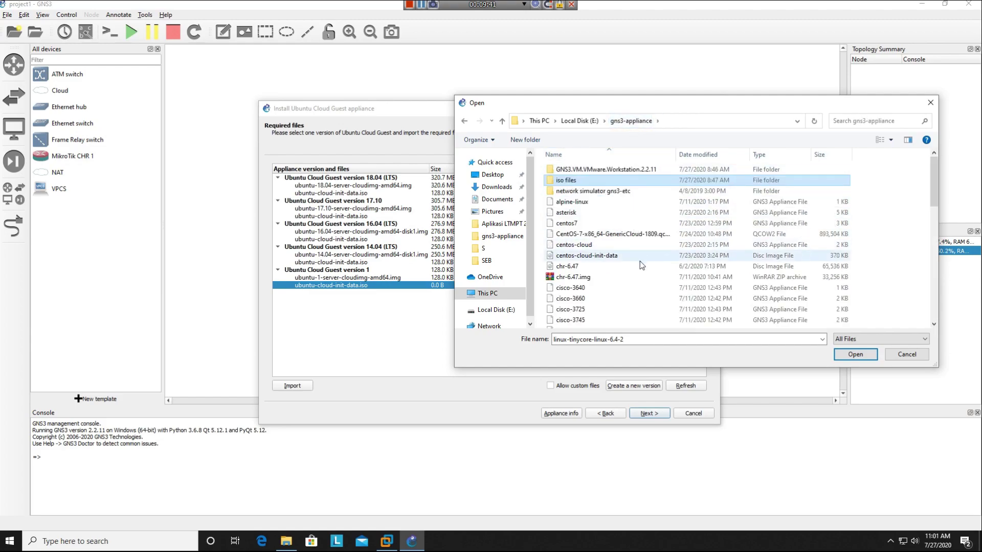
scroll(617, 280, "down", 5)
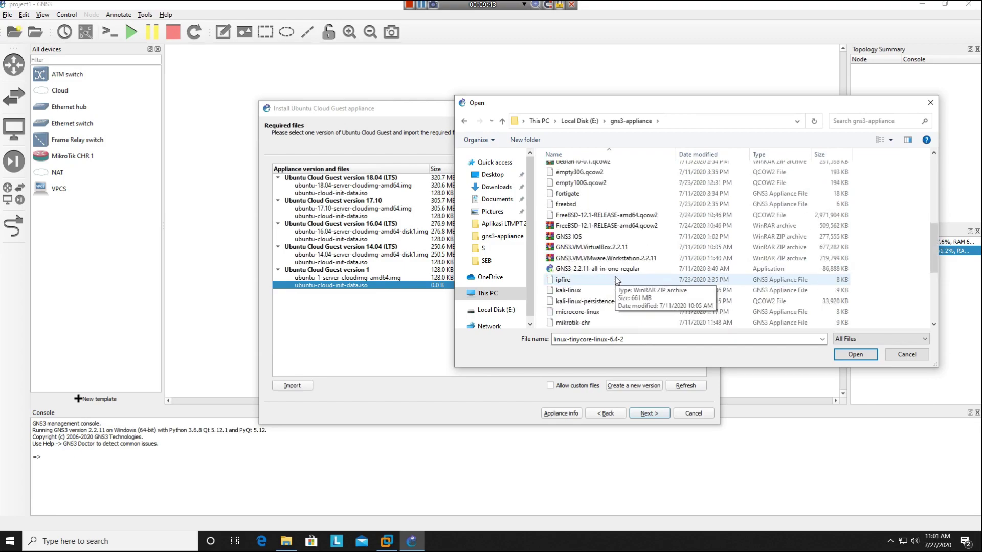
scroll(617, 280, "down", 5)
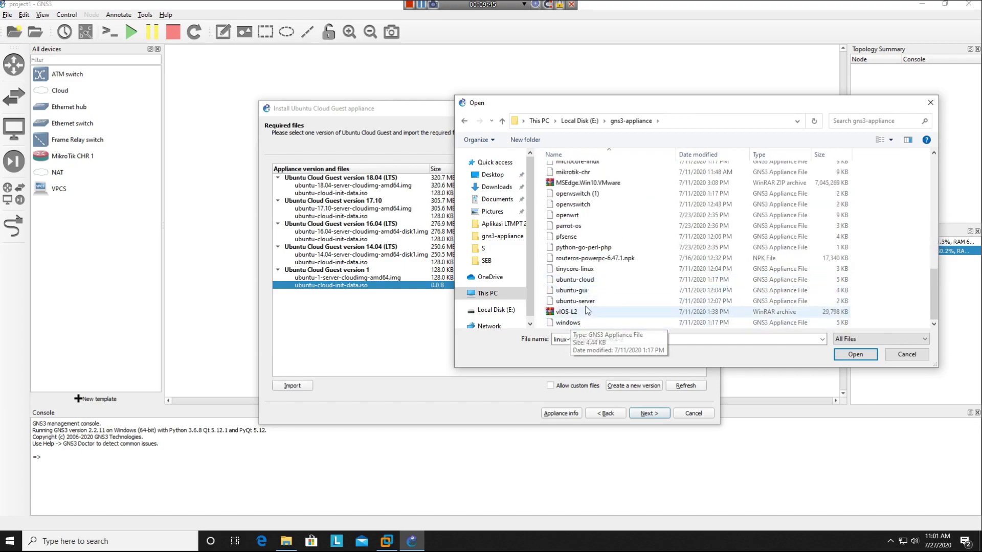
left_click(907, 354)
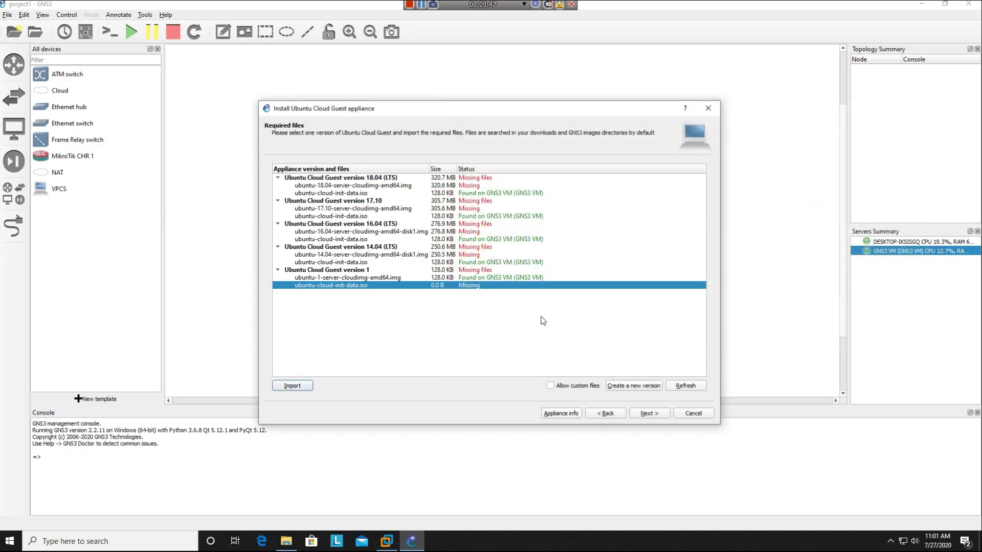
- Download the 14.04 release's ubuntu-cloud-init-data.iso for Ubuntu Cloud Guest
left_click(358, 277)
left_click(358, 285)
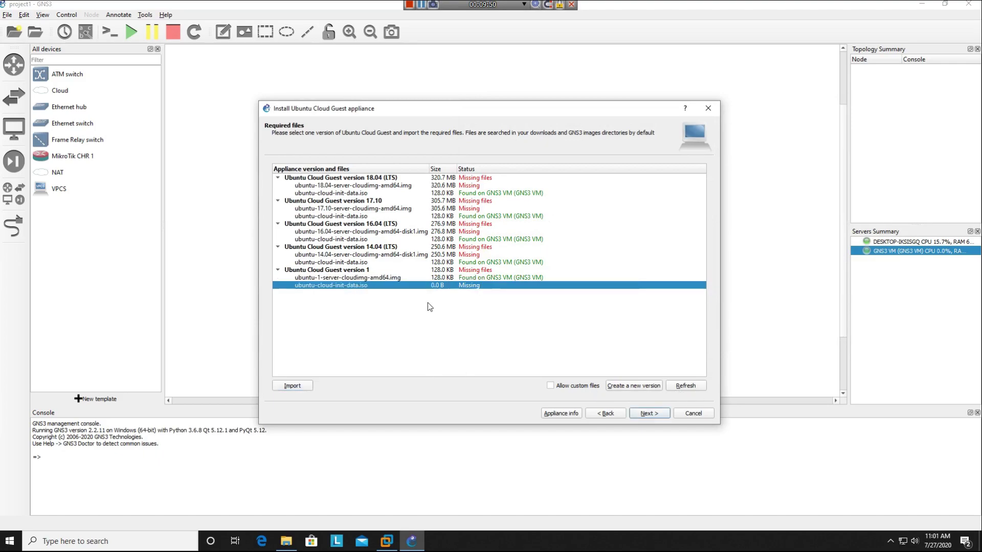
left_click(427, 272)
left_click(431, 263)
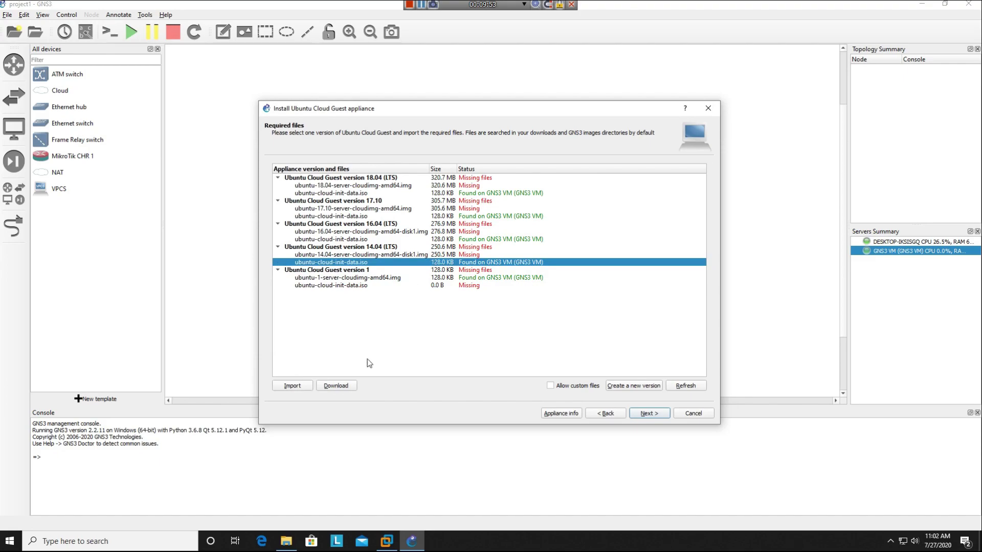
left_click(341, 386)
- Save ubuntu-cloud-init-data.iso in Edge, check the downloads list, and minimize the browser
left_click(587, 281)
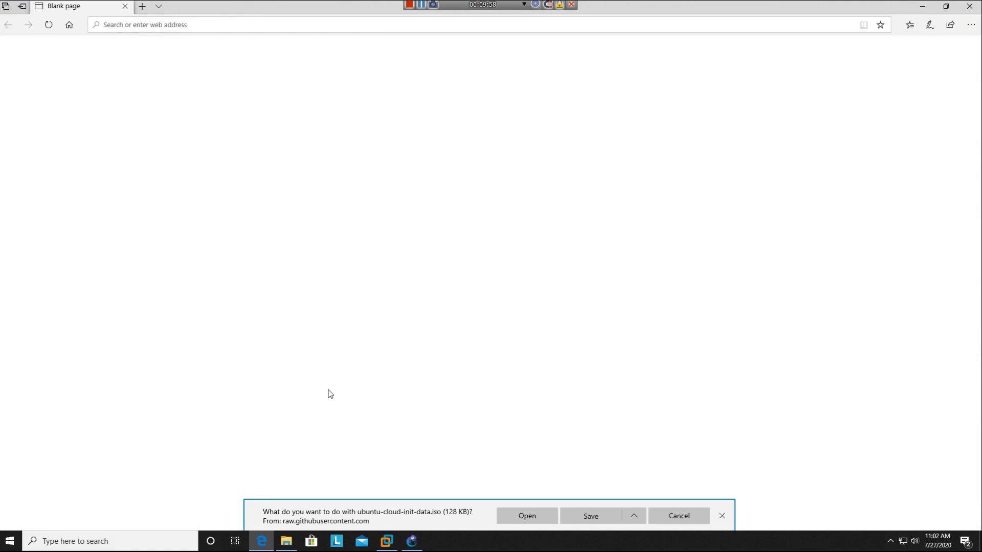
left_click(592, 517)
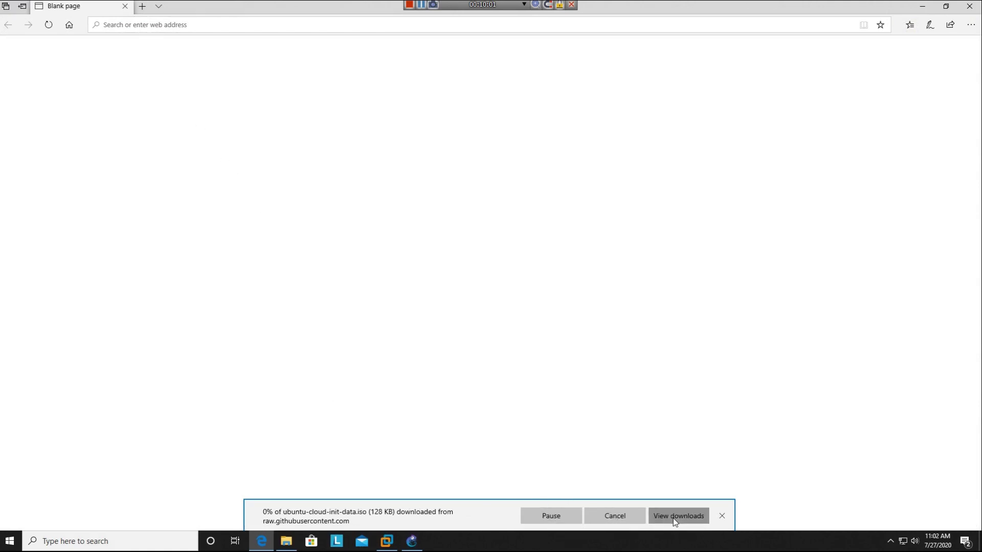
left_click(674, 517)
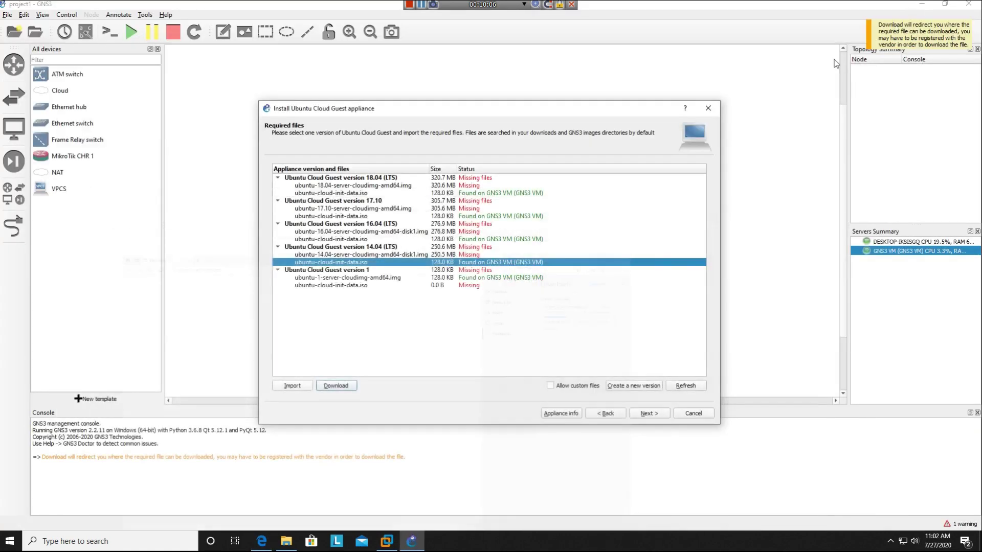
left_click(922, 6)
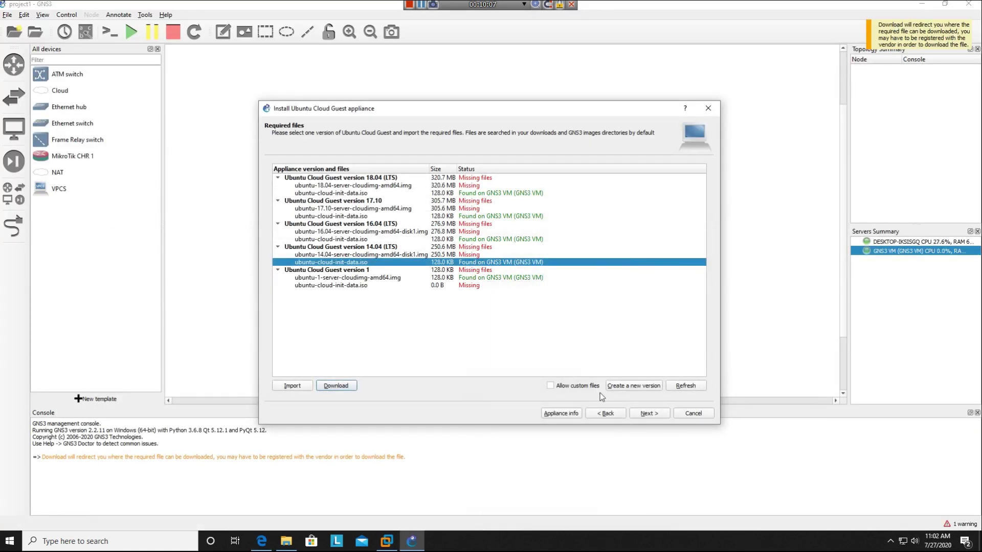
- Close the Ubuntu Cloud Guest installer and dismiss the new template wizard
key("Escape")
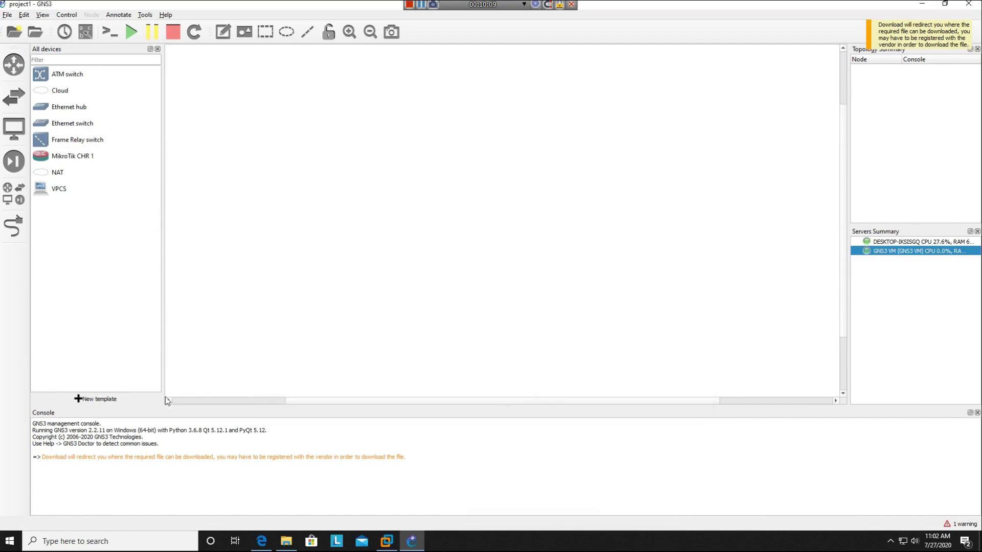
left_click(113, 402)
left_click(693, 413)
- Start a new IOS router template under Preferences > Dynamips > IOS routers
left_click(24, 14)
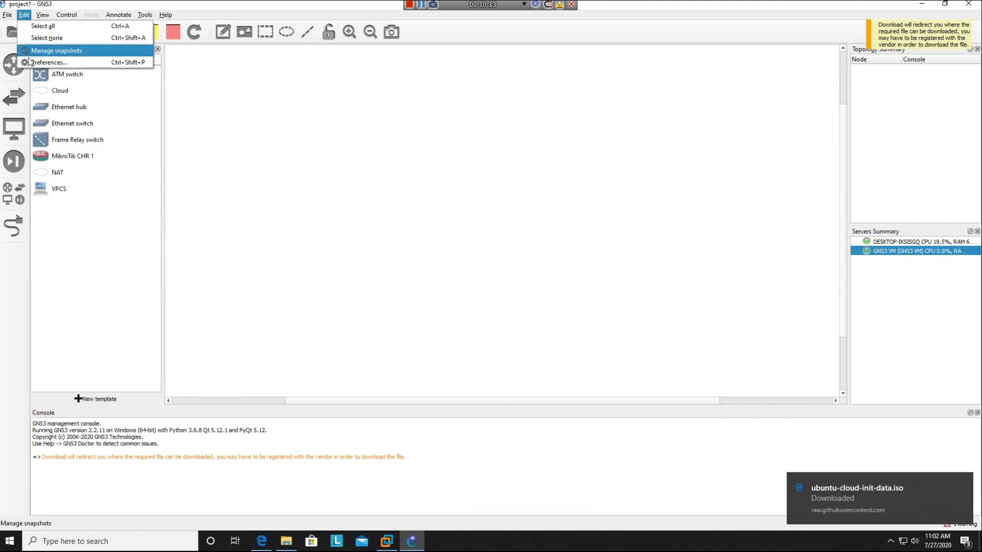
left_click(48, 61)
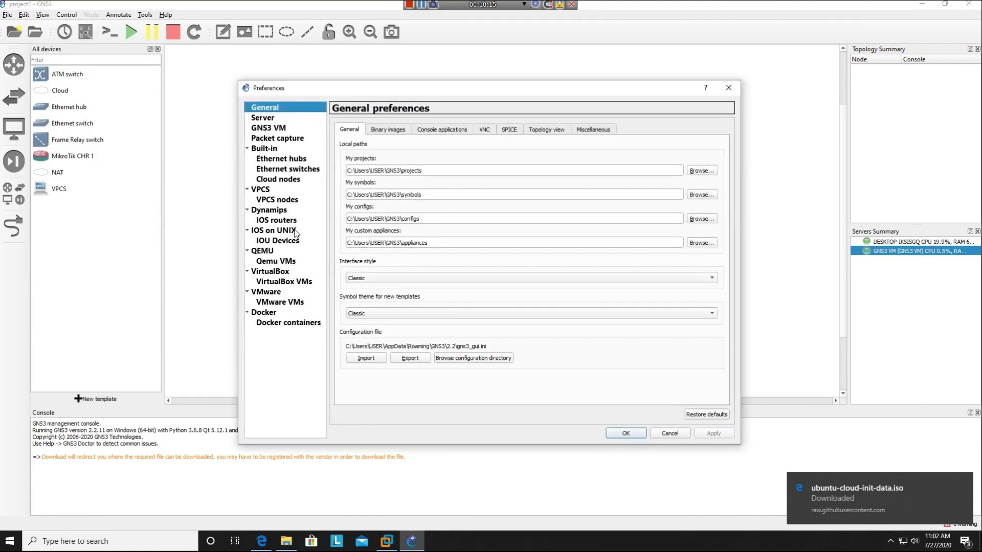
left_click(285, 211)
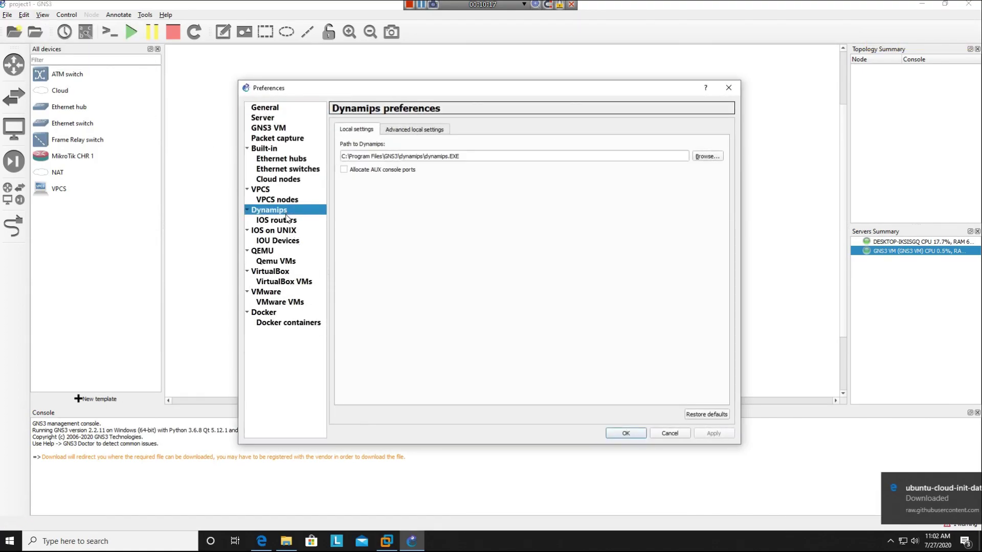
left_click(287, 221)
left_click(454, 414)
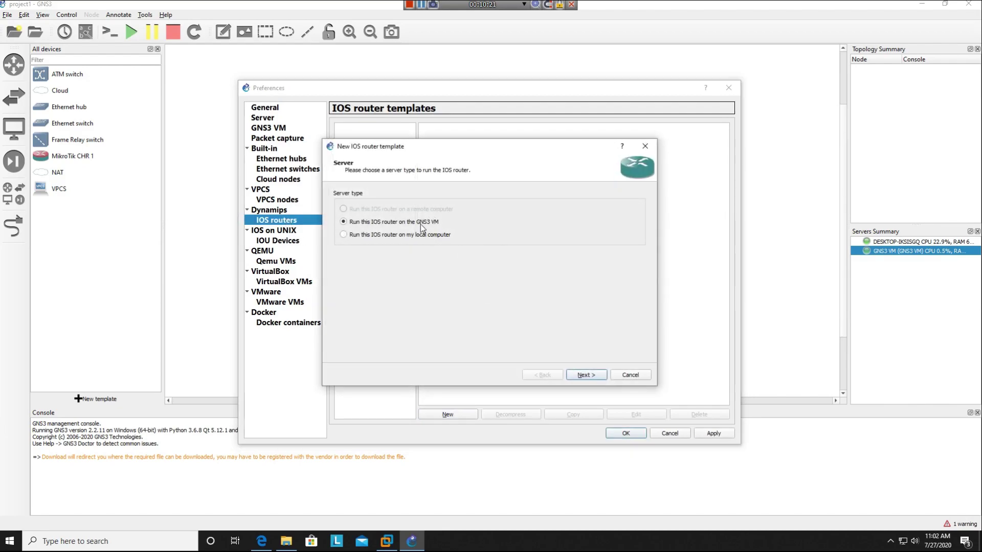
- Run on the GNS3 VM and pick the c2691 IOS image from drive E:, decompressing it
left_click(583, 376)
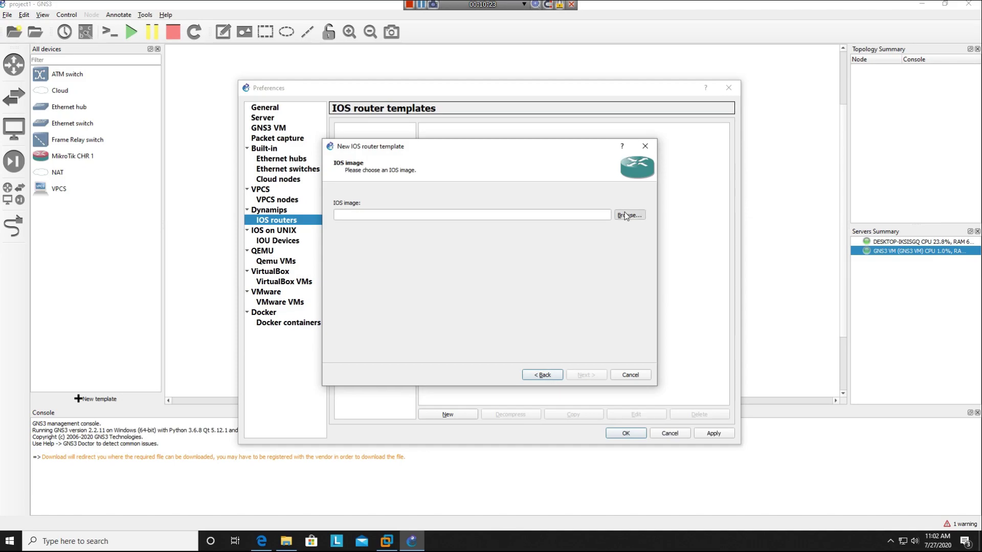
left_click(630, 215)
left_click(373, 372)
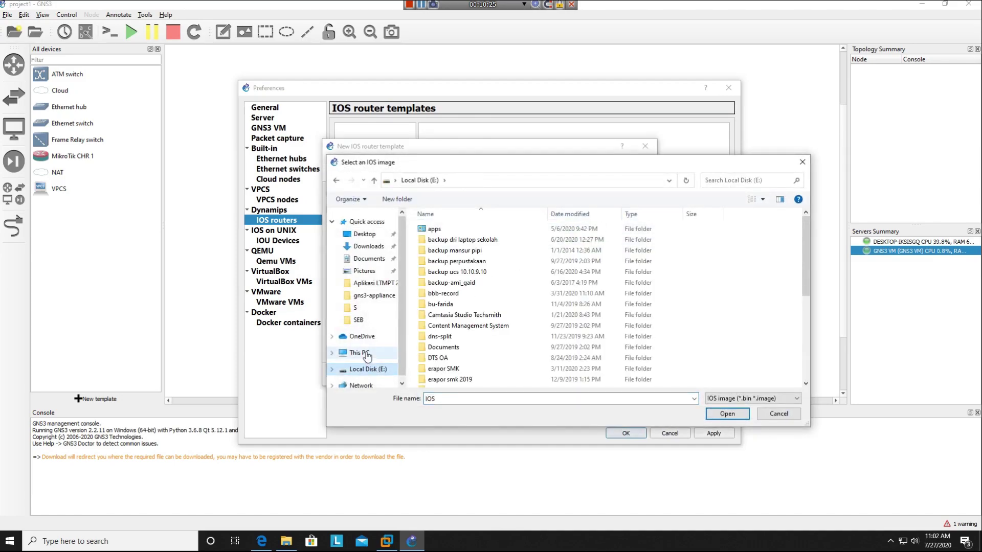
left_click(361, 352)
double_click(722, 351)
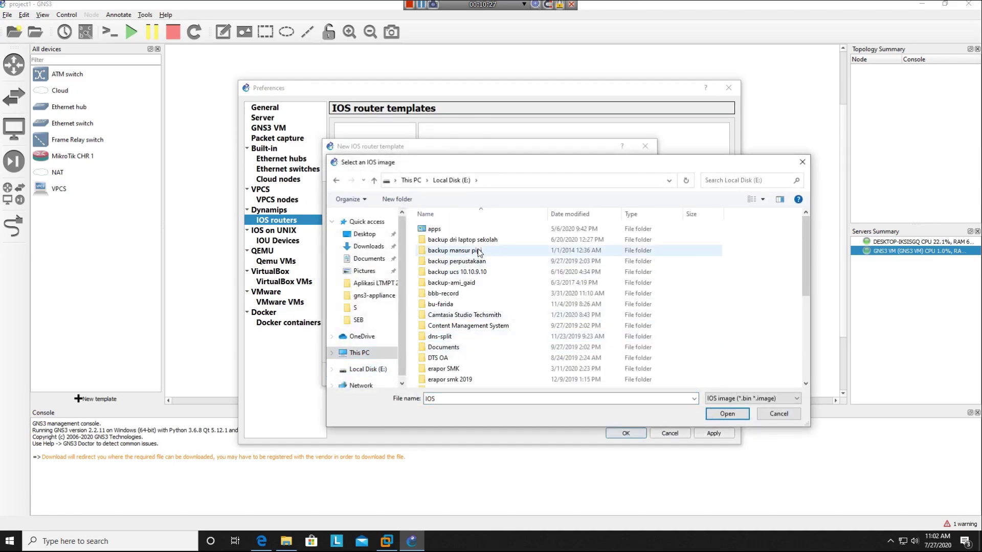
scroll(445, 348, "down", 3)
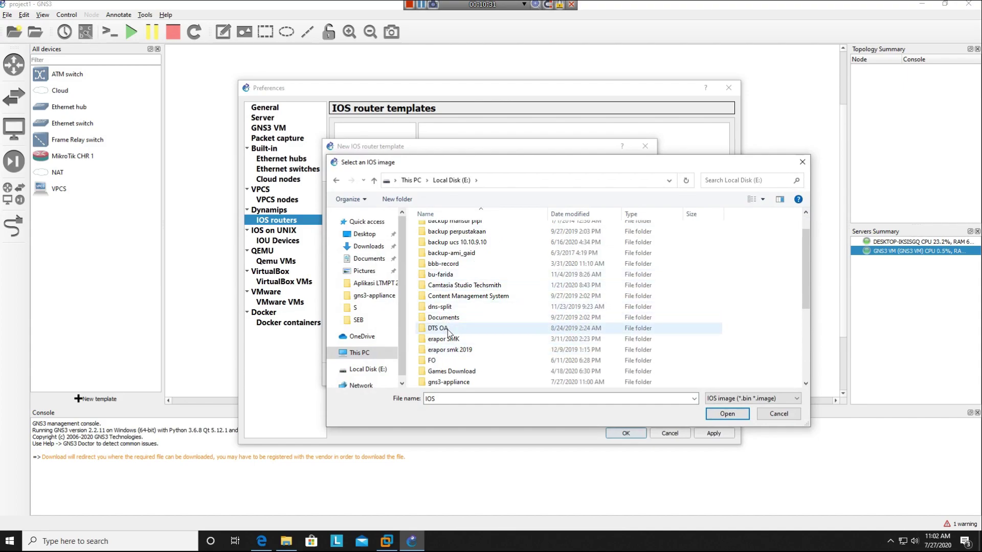
scroll(447, 337, "down", 2)
double_click(450, 318)
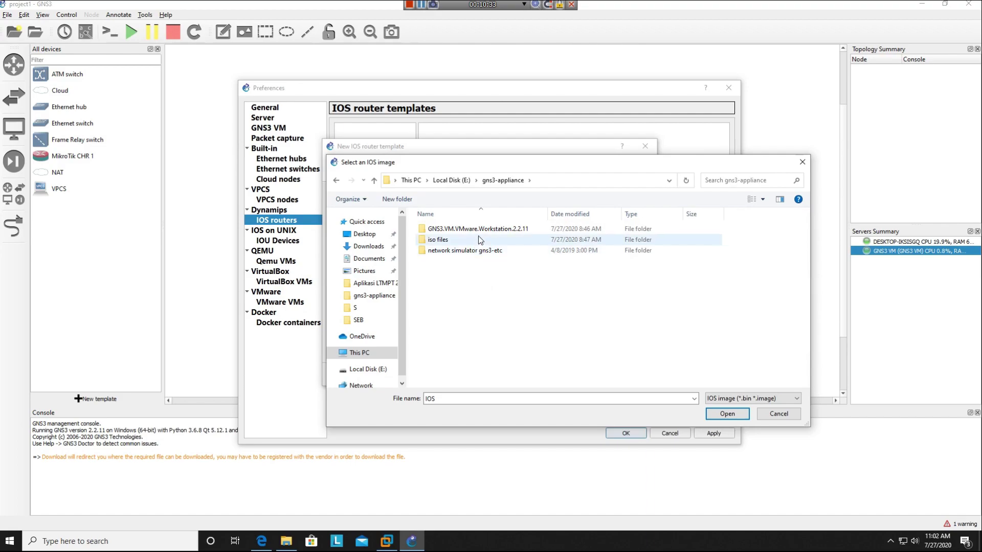
left_click(748, 400)
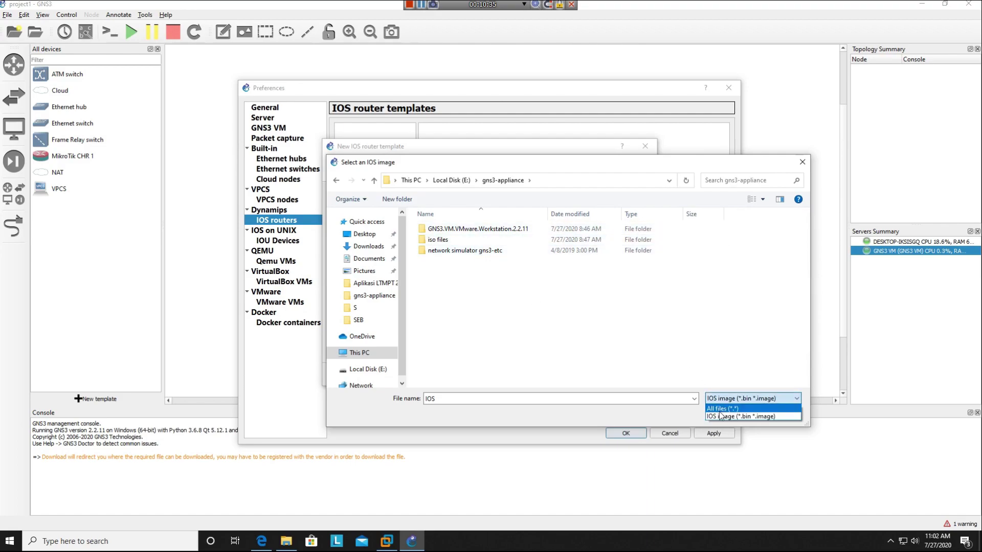
left_click(722, 409)
scroll(481, 308, "down", 6)
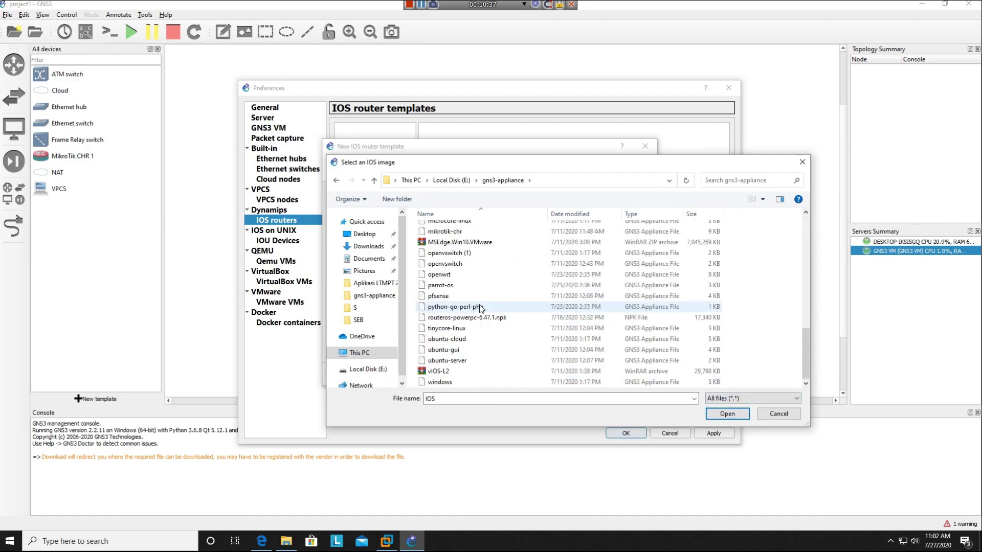
scroll(480, 307, "up", 6)
double_click(460, 250)
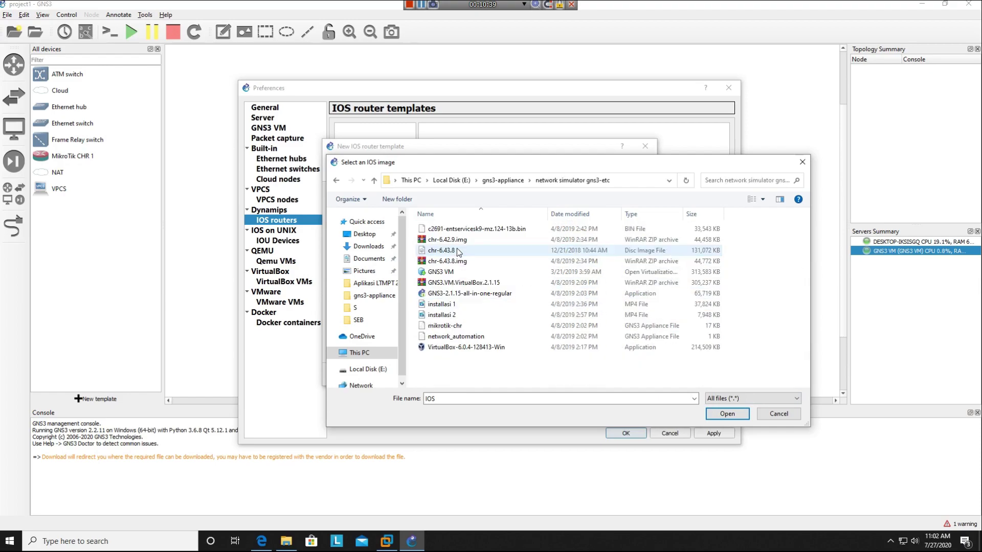
double_click(478, 230)
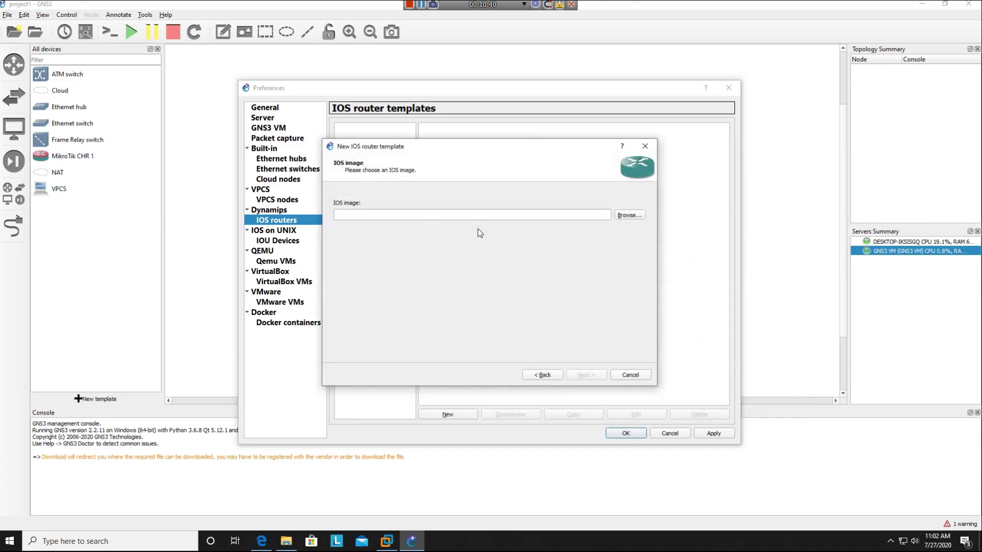
left_click(496, 281)
- Finish the c2691 template with 192 MB RAM and NM-1FE-TX in slot 1
left_click(584, 376)
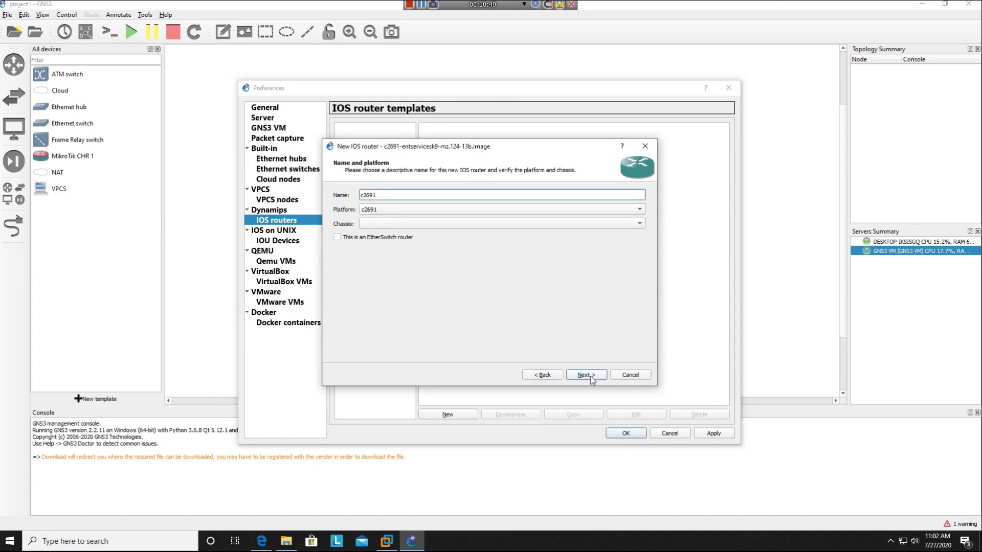
left_click(586, 376)
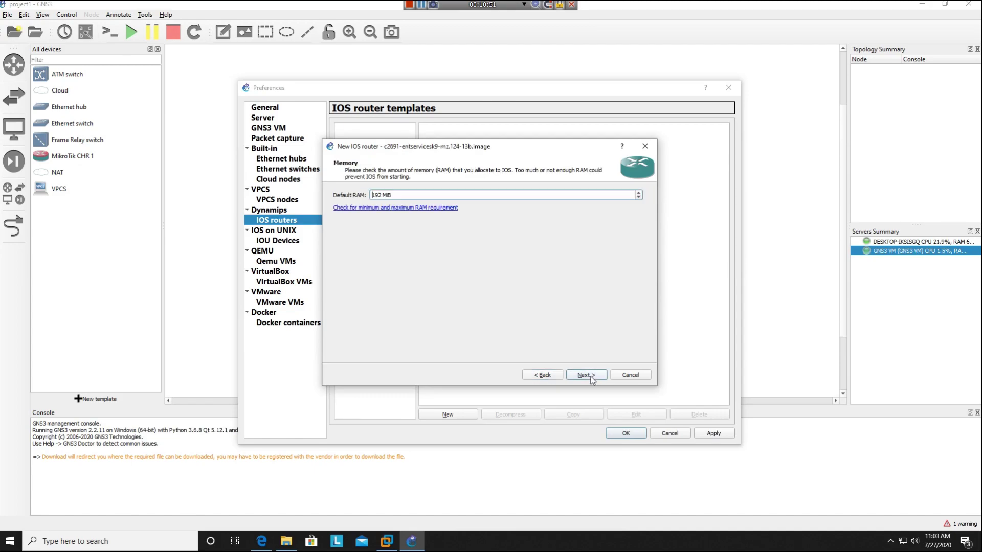
left_click(585, 376)
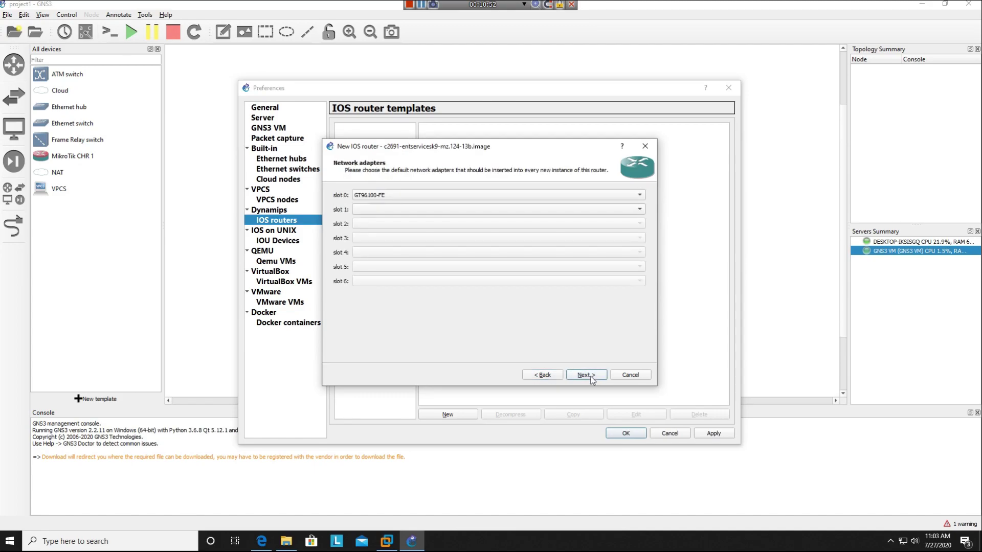
left_click(392, 209)
left_click(389, 219)
left_click(589, 376)
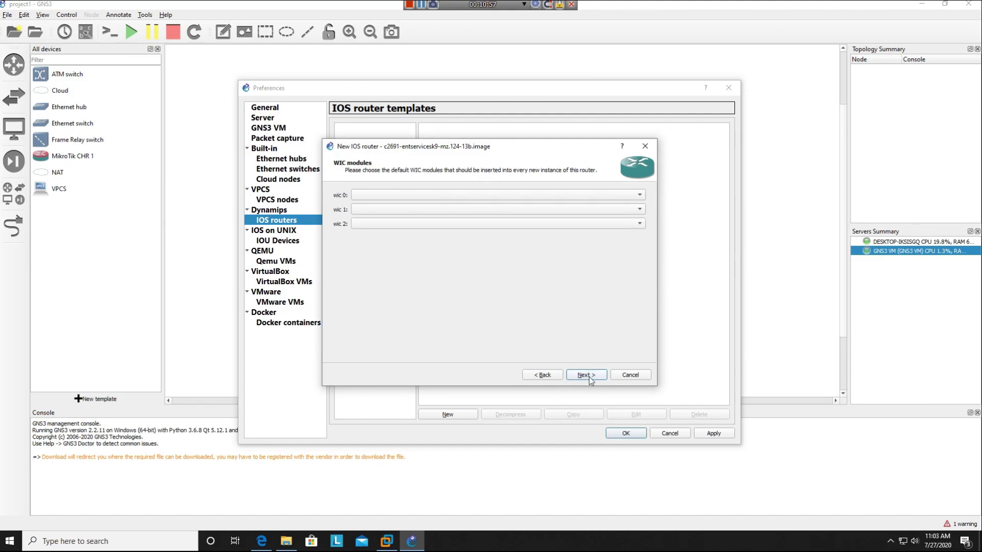
left_click(593, 380)
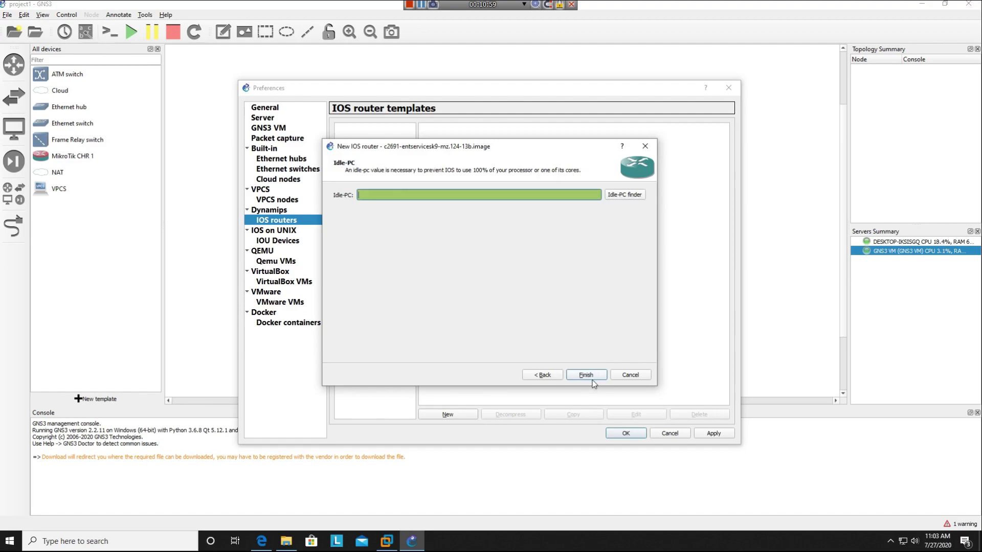
left_click(592, 380)
left_click(625, 434)
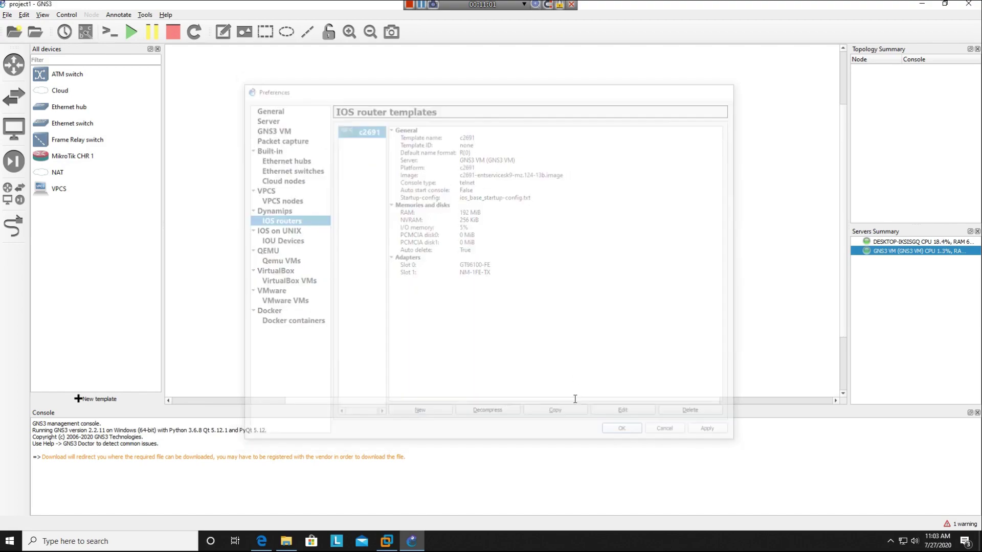
- Place router R1 (c2691) and a MikroTik CHR node on the canvas
left_click(76, 98)
left_click_drag(94, 91, 282, 182)
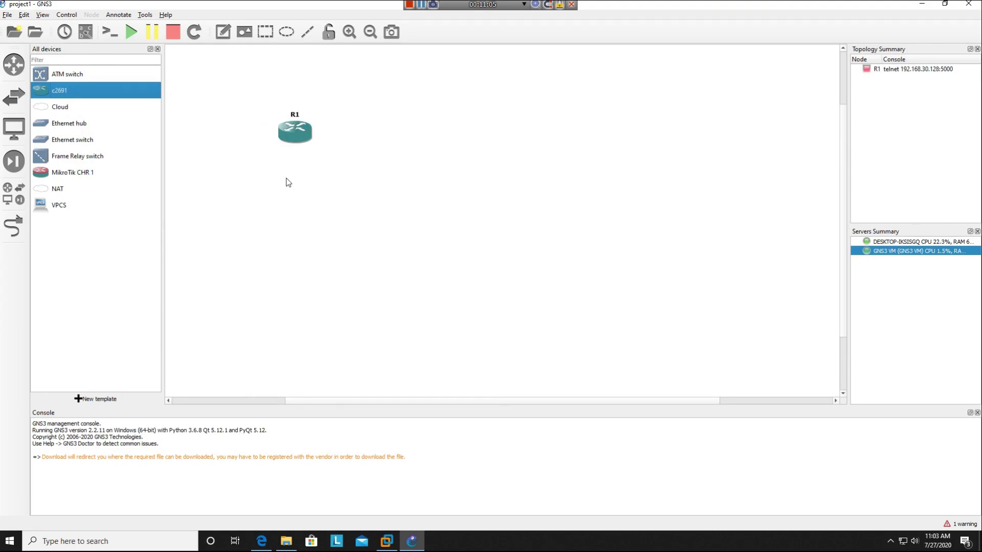
left_click_drag(73, 174, 432, 183)
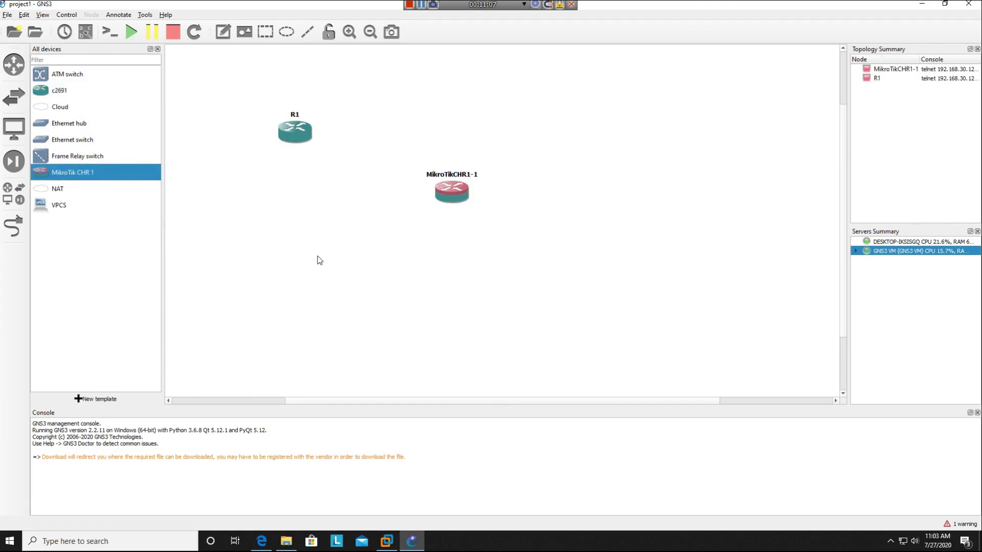
- Import the debian10 appliance file and advance its installer to the Required files step
left_click(95, 399)
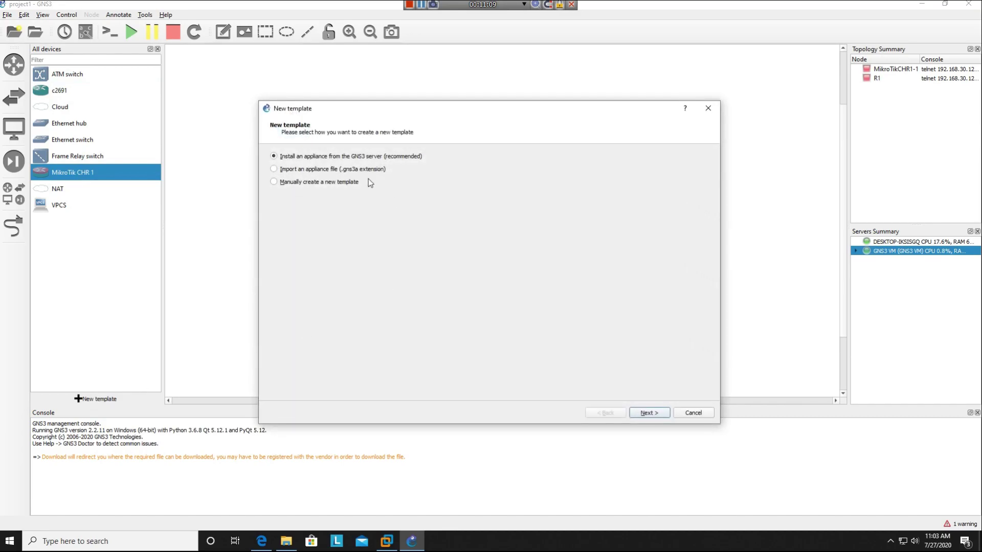
left_click(655, 415)
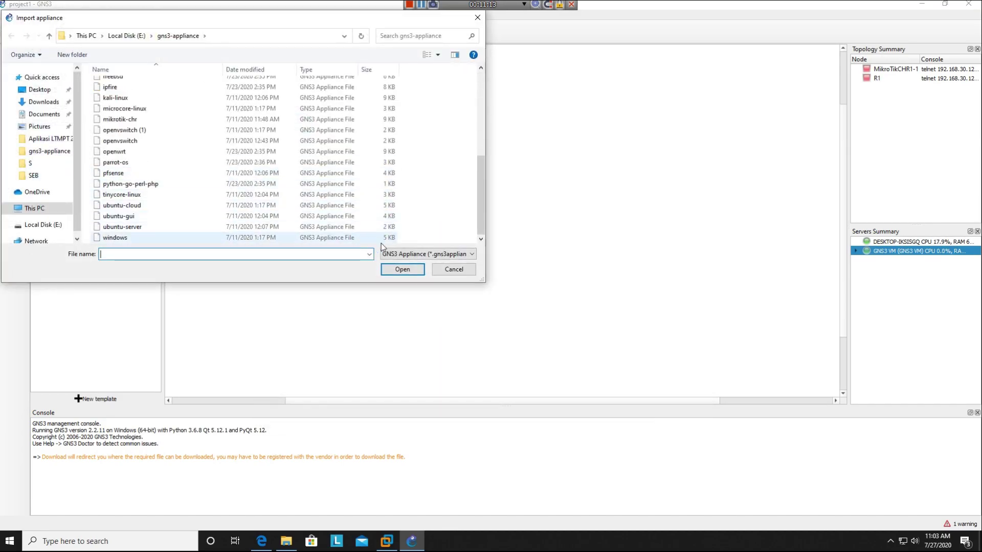
left_click(409, 254)
left_click(397, 264)
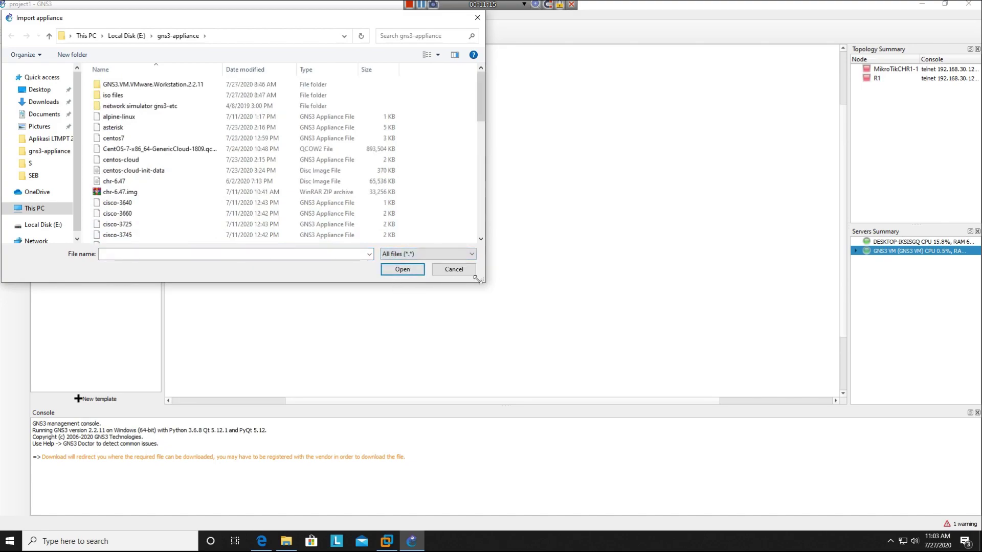
left_click_drag(481, 286, 736, 481)
scroll(566, 409, "down", 6)
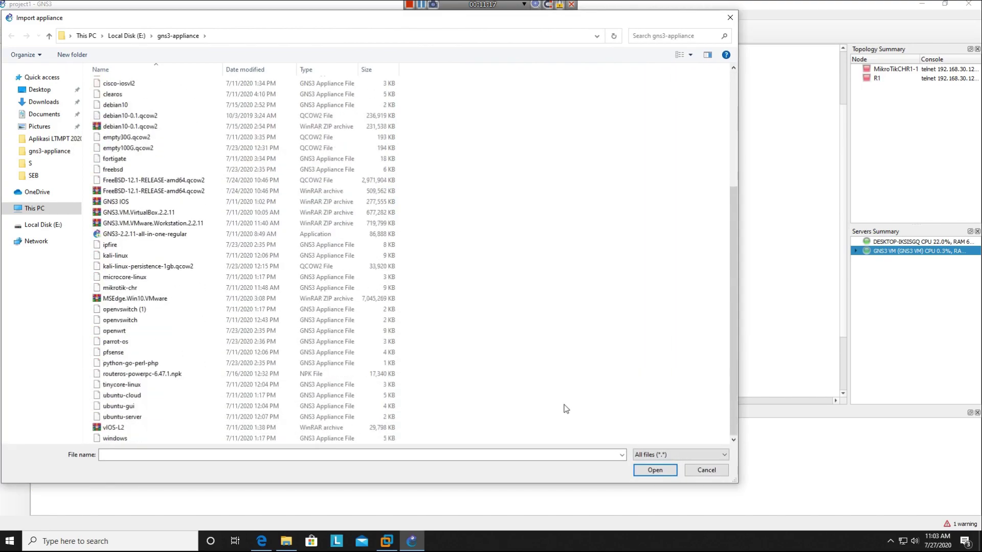
double_click(145, 108)
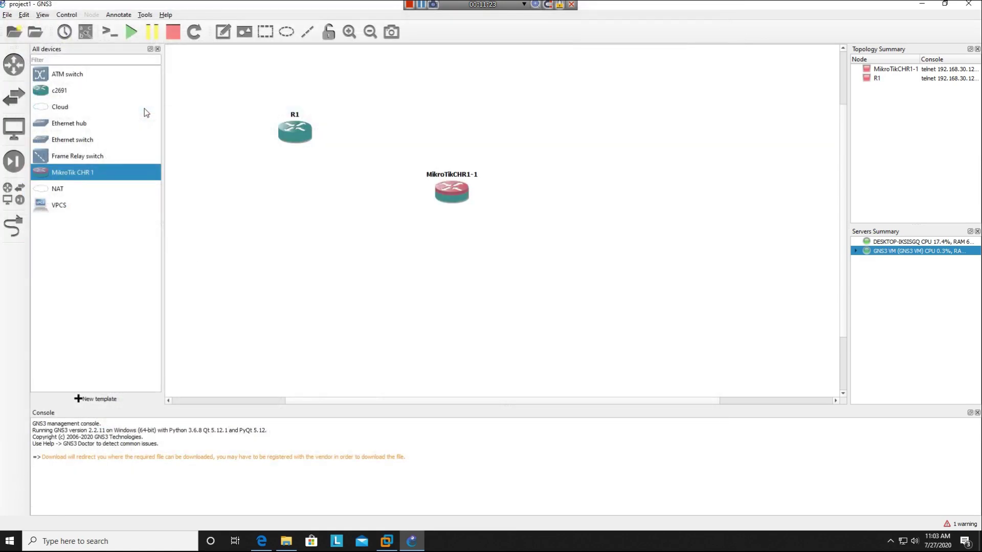
left_click(643, 415)
left_click(643, 415)
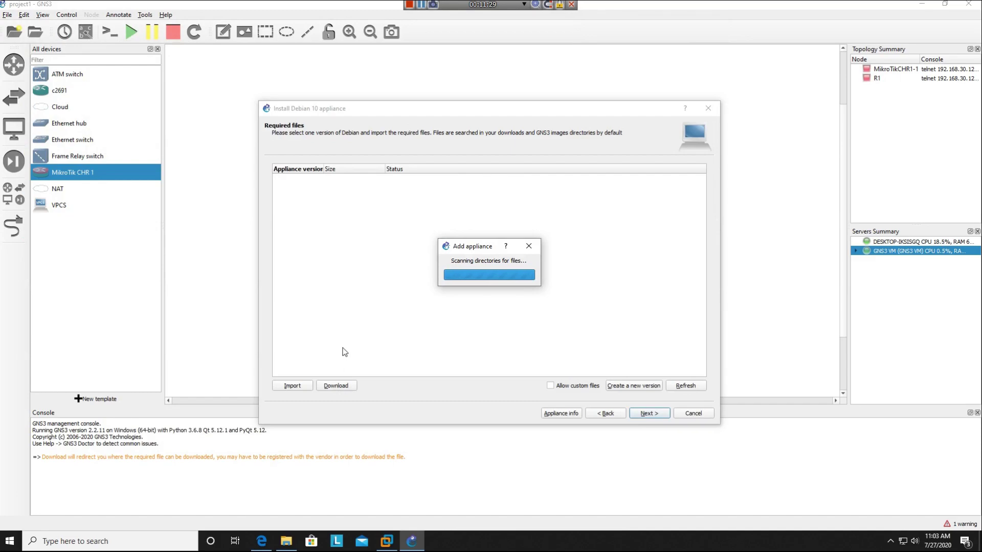
- Inspect the debian10-0.1.qcow2 file in the gns3-appliance folder window
left_click(287, 541)
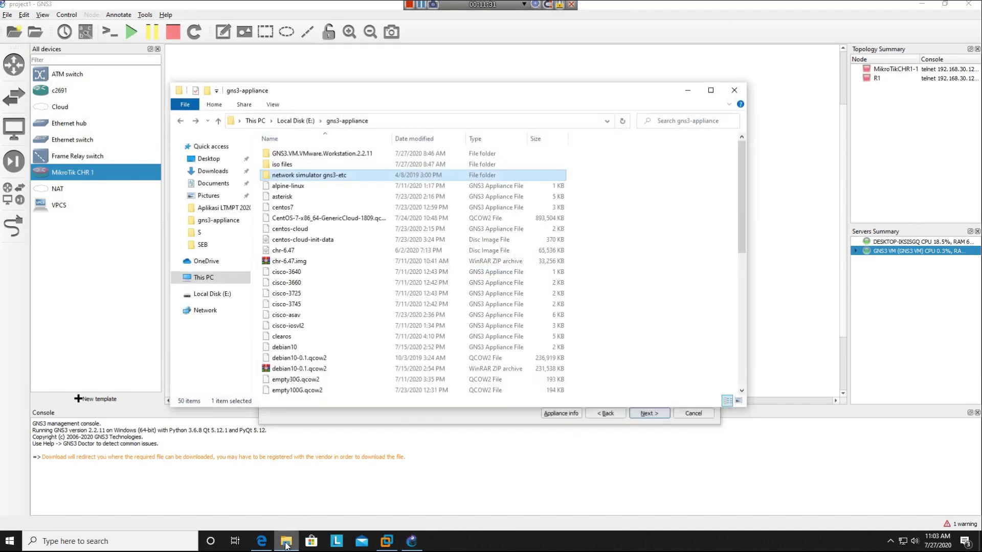
left_click(313, 369)
right_click(317, 370)
left_click(624, 365)
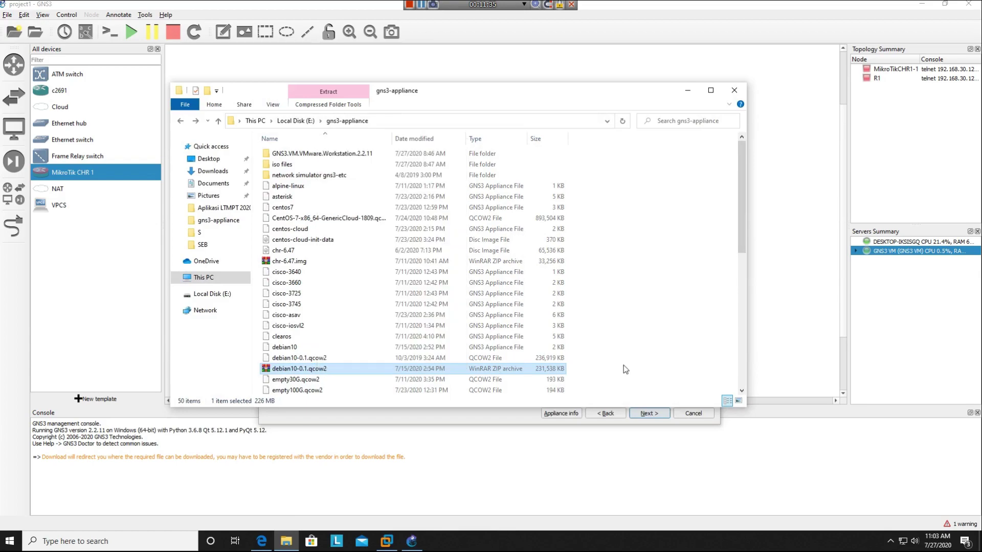
left_click(286, 541)
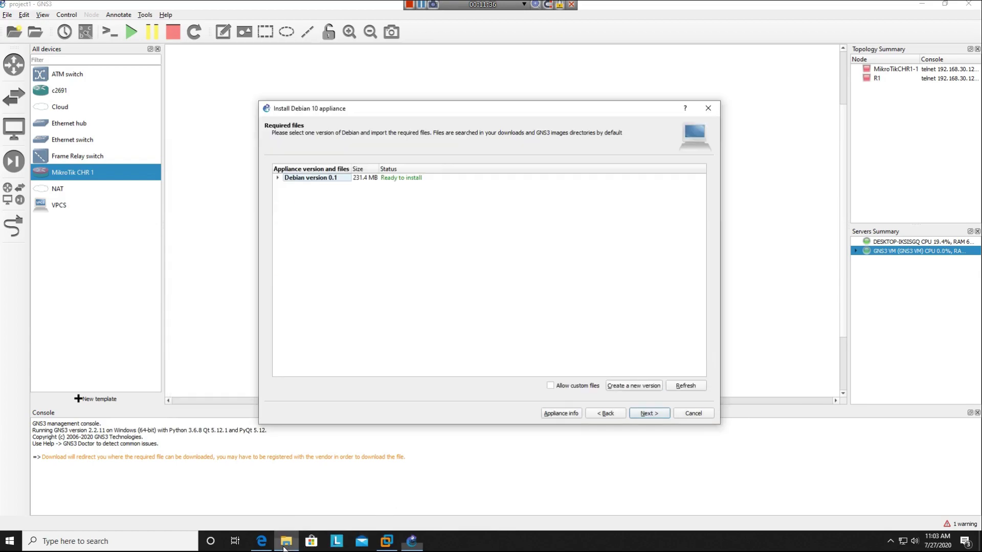
- Install Debian 10 version 0.1 with debian10-0.1.qcow2, creating the 'Debian 10 0.1' template
double_click(348, 179)
left_click(335, 186)
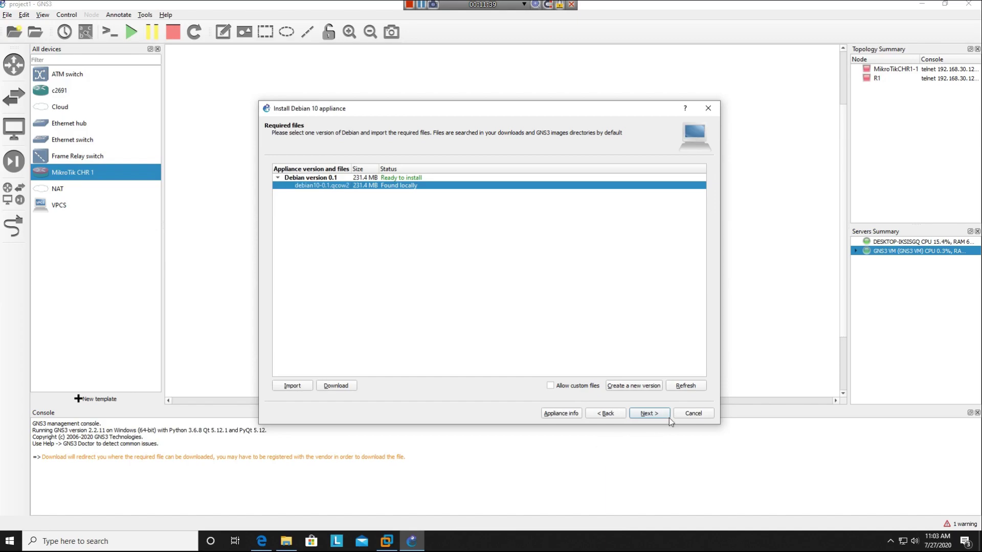
left_click(648, 413)
left_click(512, 287)
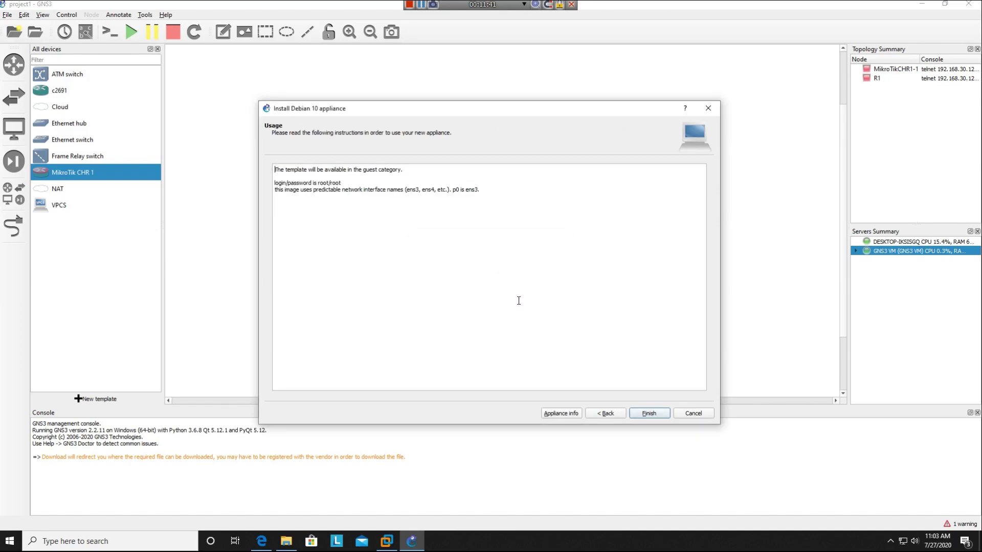
left_click(645, 414)
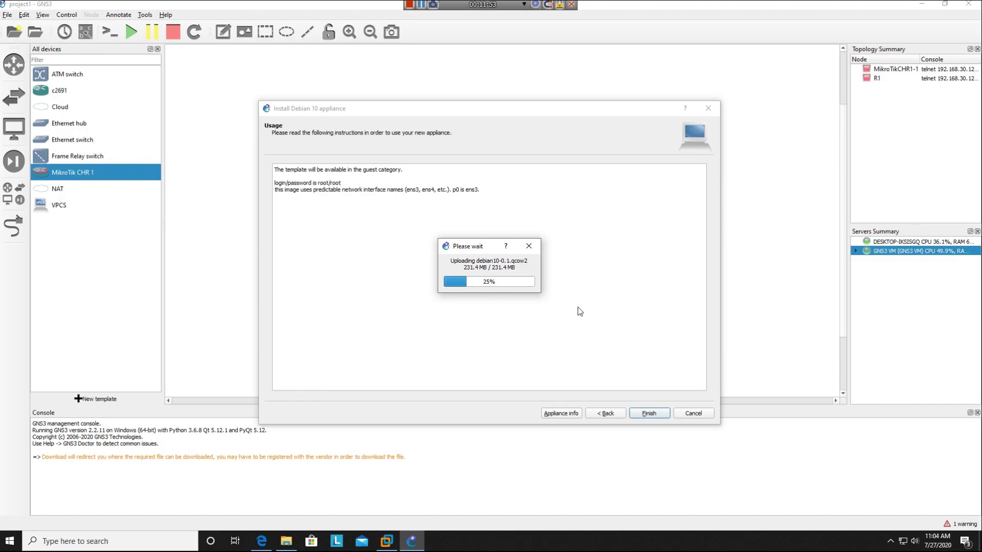
left_click(647, 414)
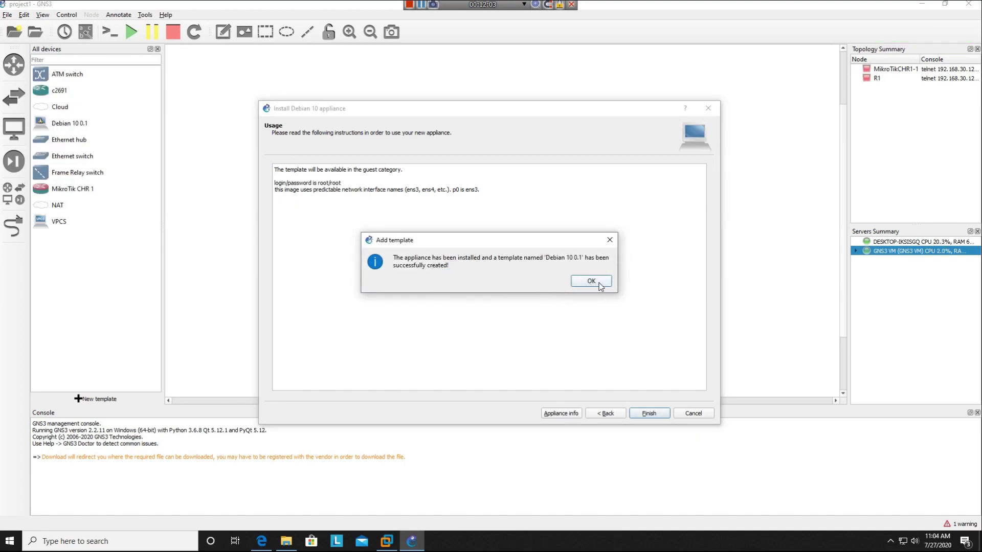
left_click(592, 281)
- Add a Debian 10 0.1 node and VPCS PC1 on the local server, moving PC1 top-left
left_click_drag(99, 118, 350, 229)
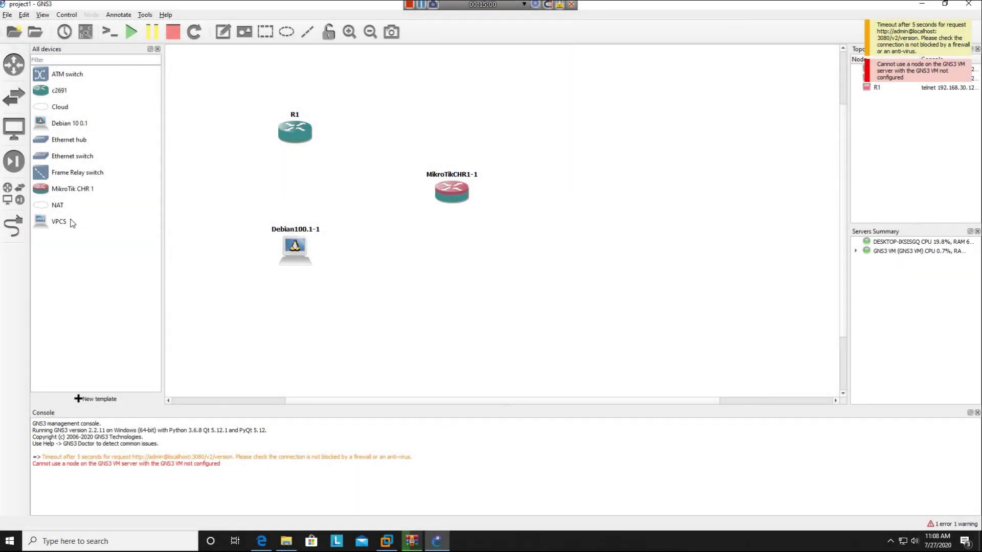
left_click_drag(72, 220, 197, 190)
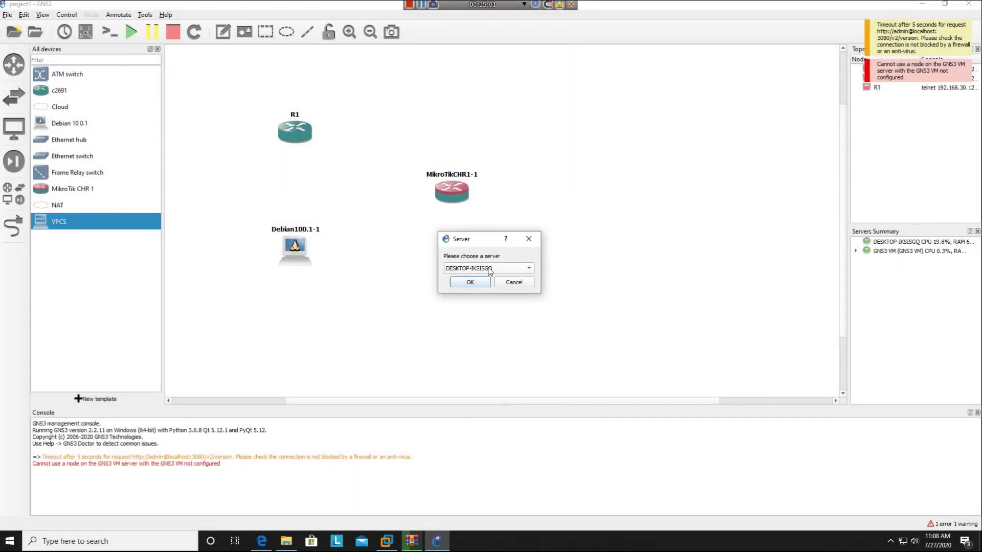
left_click(458, 272)
left_click(458, 280)
left_click(459, 281)
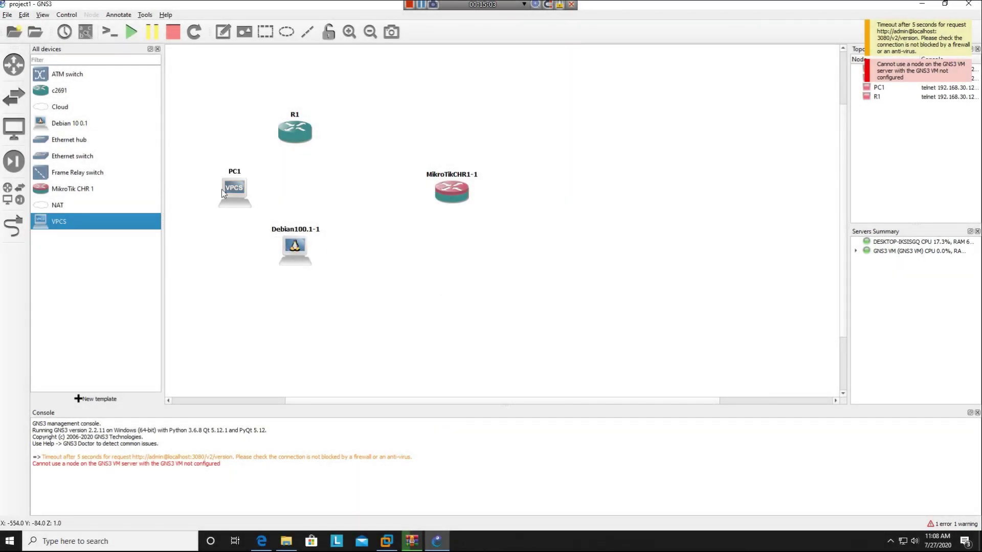
left_click_drag(231, 191, 213, 79)
- Add VPCS PC2 on the local server and drag a NAT node onto the canvas
left_click_drag(73, 225, 556, 190)
left_click(476, 270)
left_click(473, 268)
left_click(469, 282)
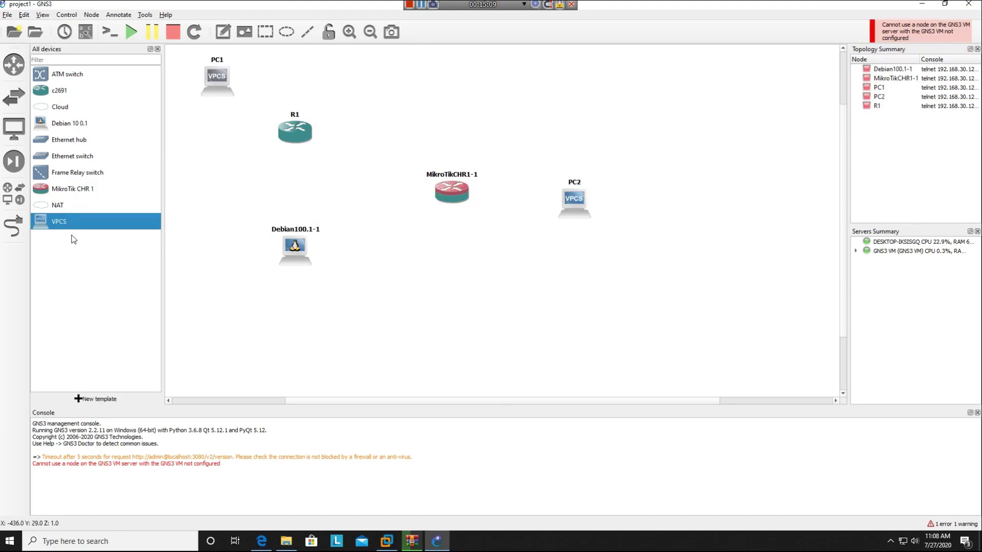
left_click_drag(65, 207, 248, 320)
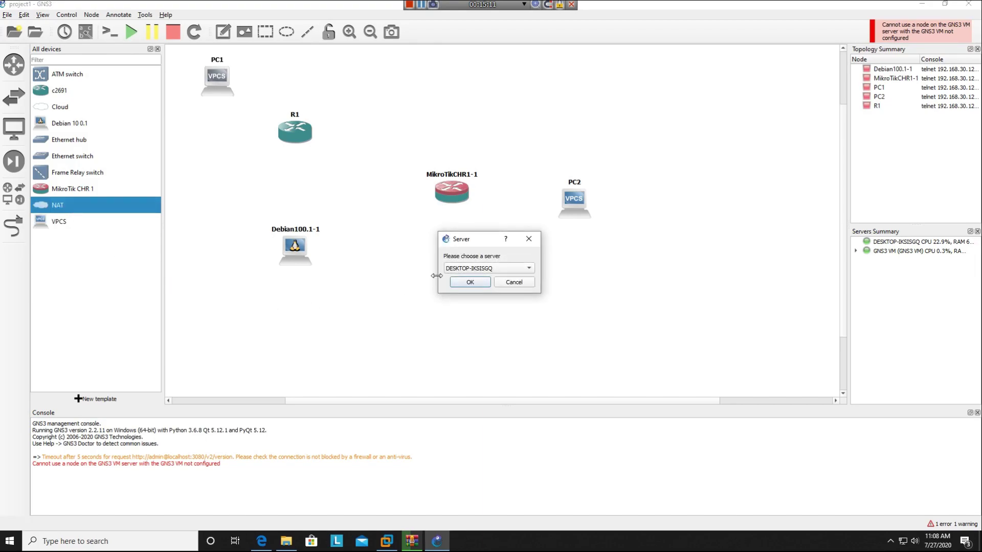
- Create NAT1 on the local server and link PC1's Ethernet0 to R1
left_click(467, 272)
left_click(469, 279)
left_click(469, 282)
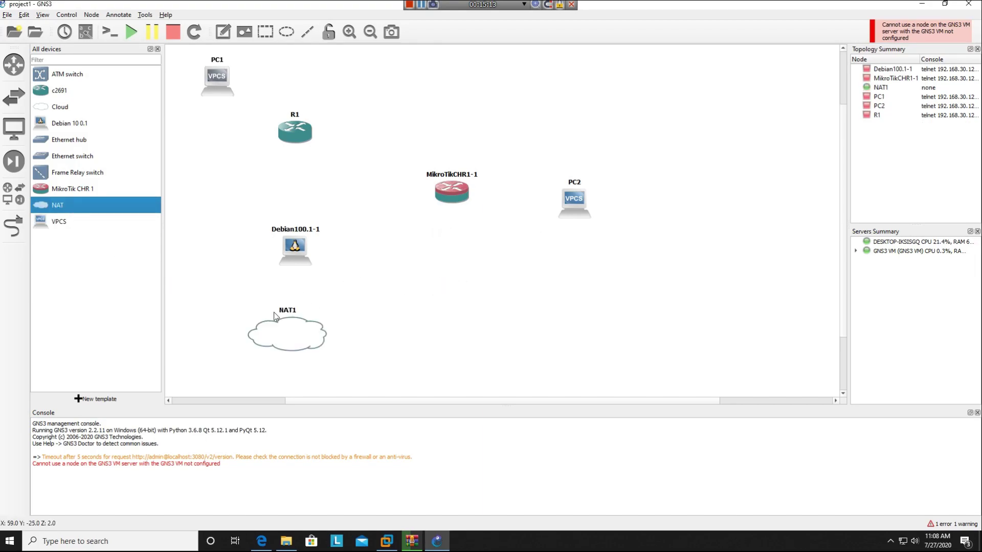
left_click(14, 226)
left_click(225, 83)
left_click(255, 89)
left_click(295, 131)
left_click(309, 143)
- Link R1's FastEthernet0/1 to MikroTik's first ether port, and MikroTik to PC2's Ethernet0
left_click(307, 137)
left_click(332, 154)
left_click(454, 196)
left_click(476, 201)
left_click(462, 194)
left_click(507, 213)
left_click(579, 206)
left_click(586, 213)
- Link MikroTik to Debian's p0 and Debian's p2 to NAT1, then start all nodes
left_click(461, 197)
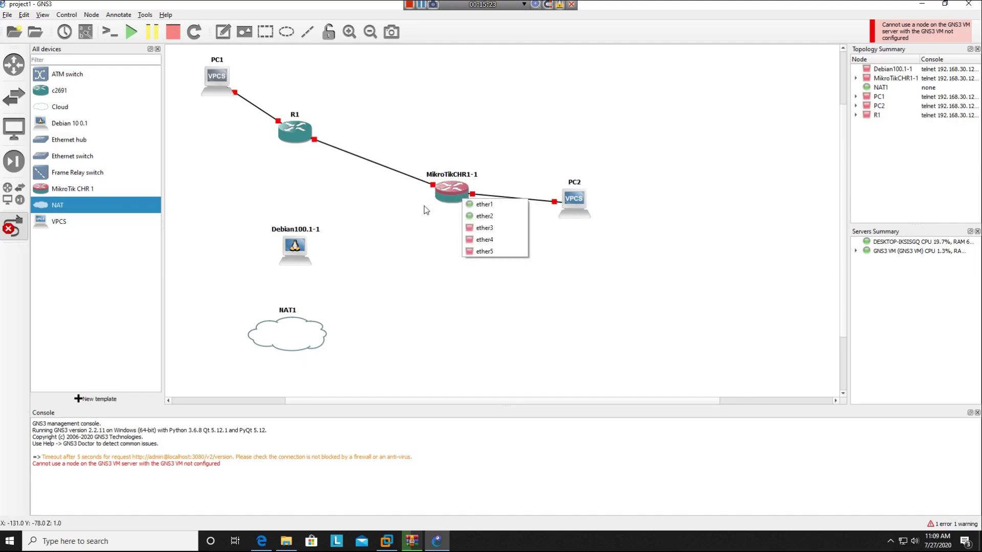
left_click(481, 216)
left_click(297, 251)
left_click(320, 260)
left_click(305, 255)
left_click(320, 284)
left_click(302, 332)
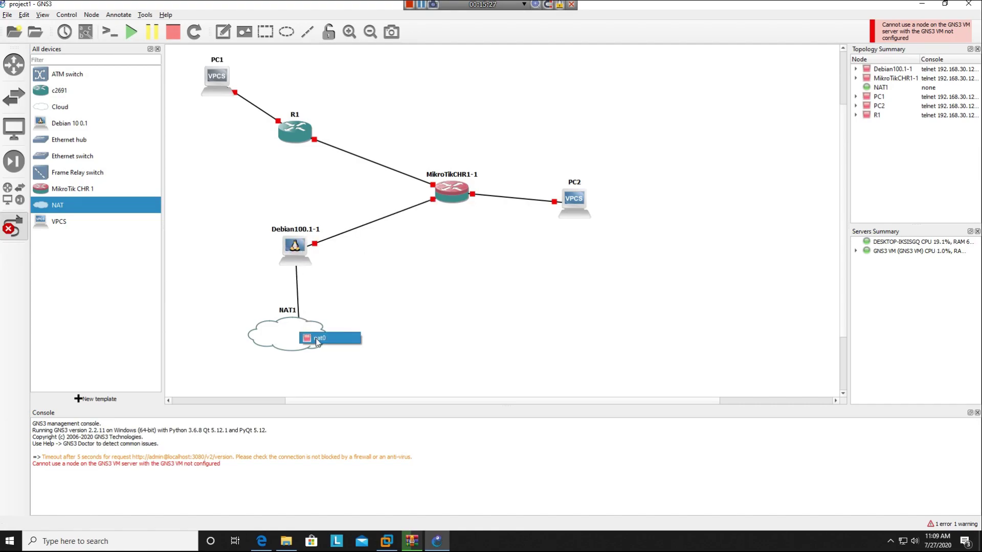
left_click(328, 339)
left_click(131, 31)
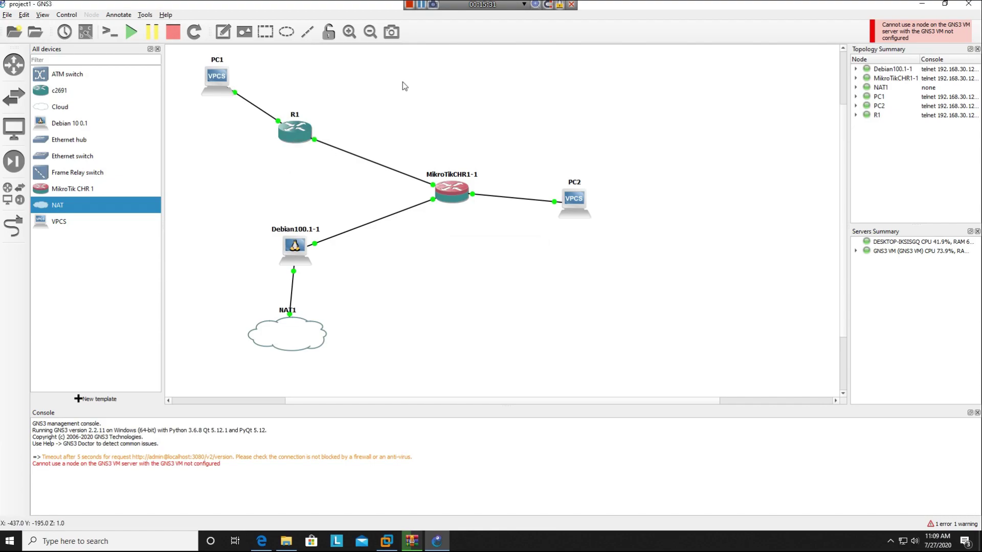
left_click(292, 132)
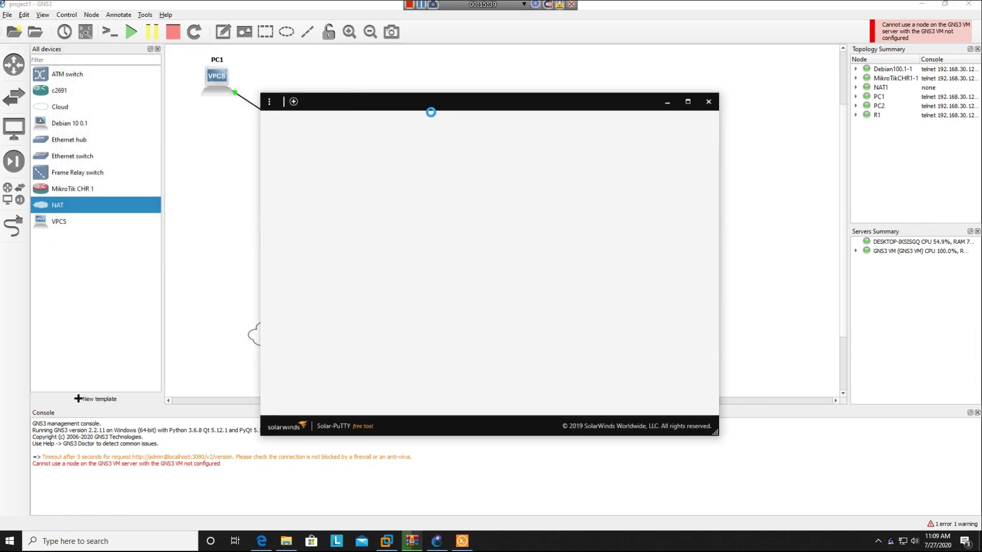
- Arrange the Solar-PuTTY console window beside the topology and show R1's console tab
left_click_drag(464, 110, 710, 124)
left_click(460, 195)
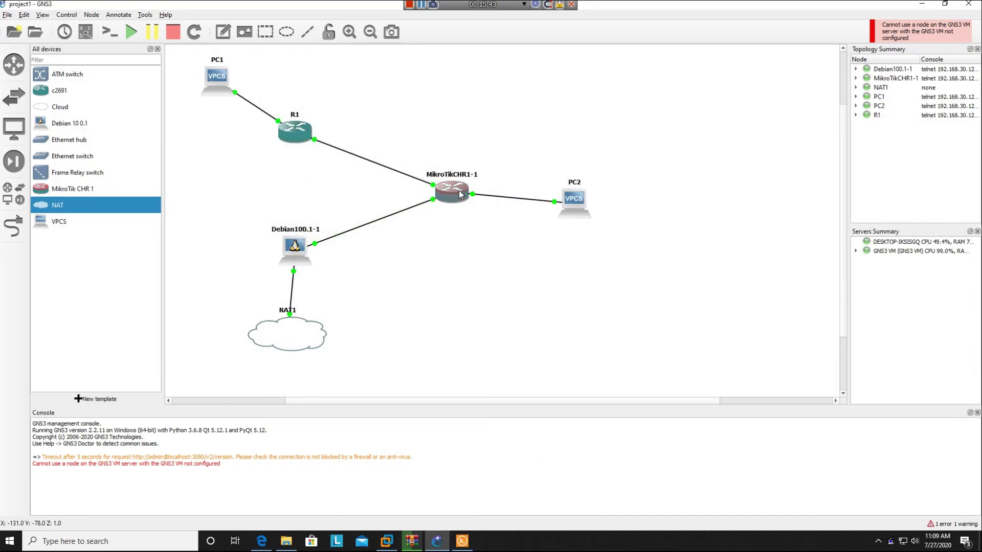
left_click(463, 537)
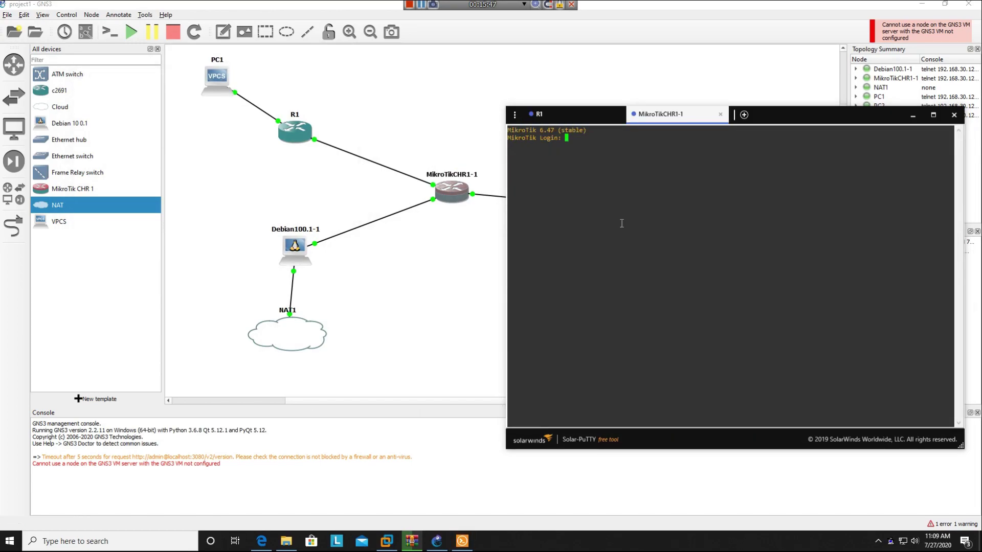
left_click(281, 255)
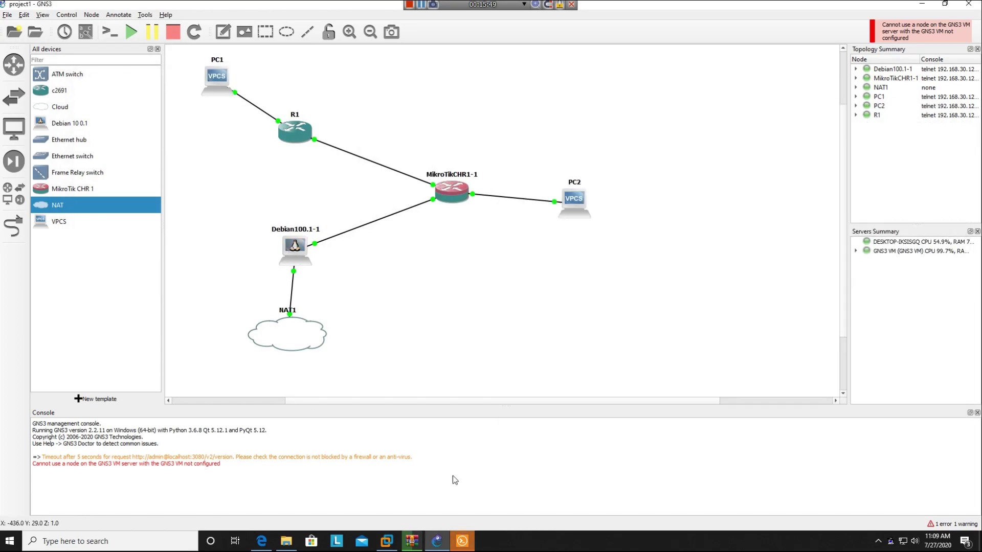
left_click(462, 541)
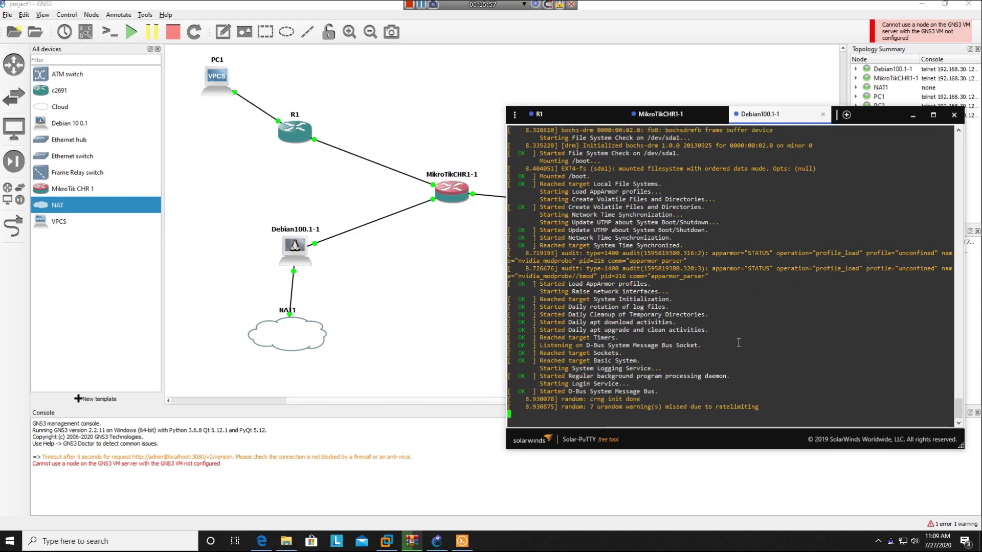
left_click(594, 117)
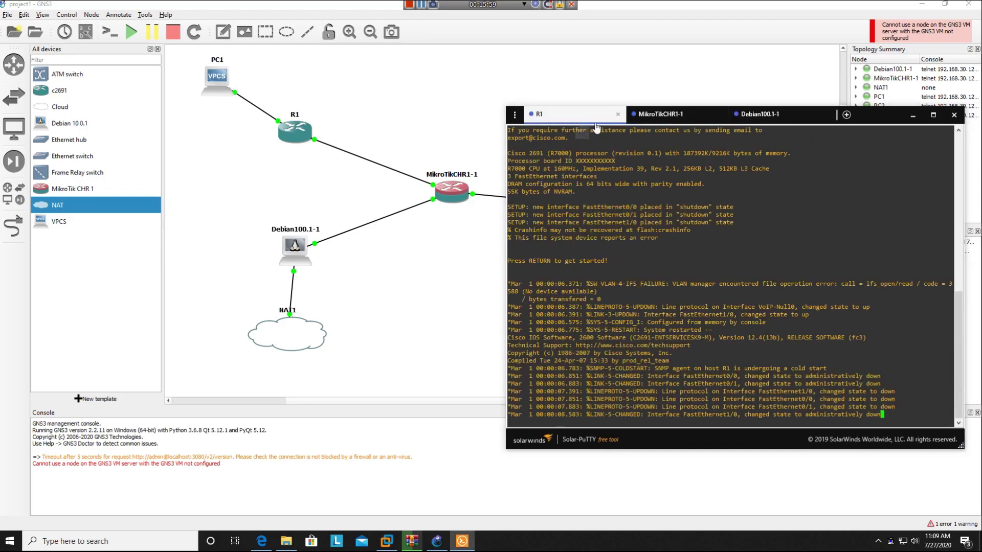